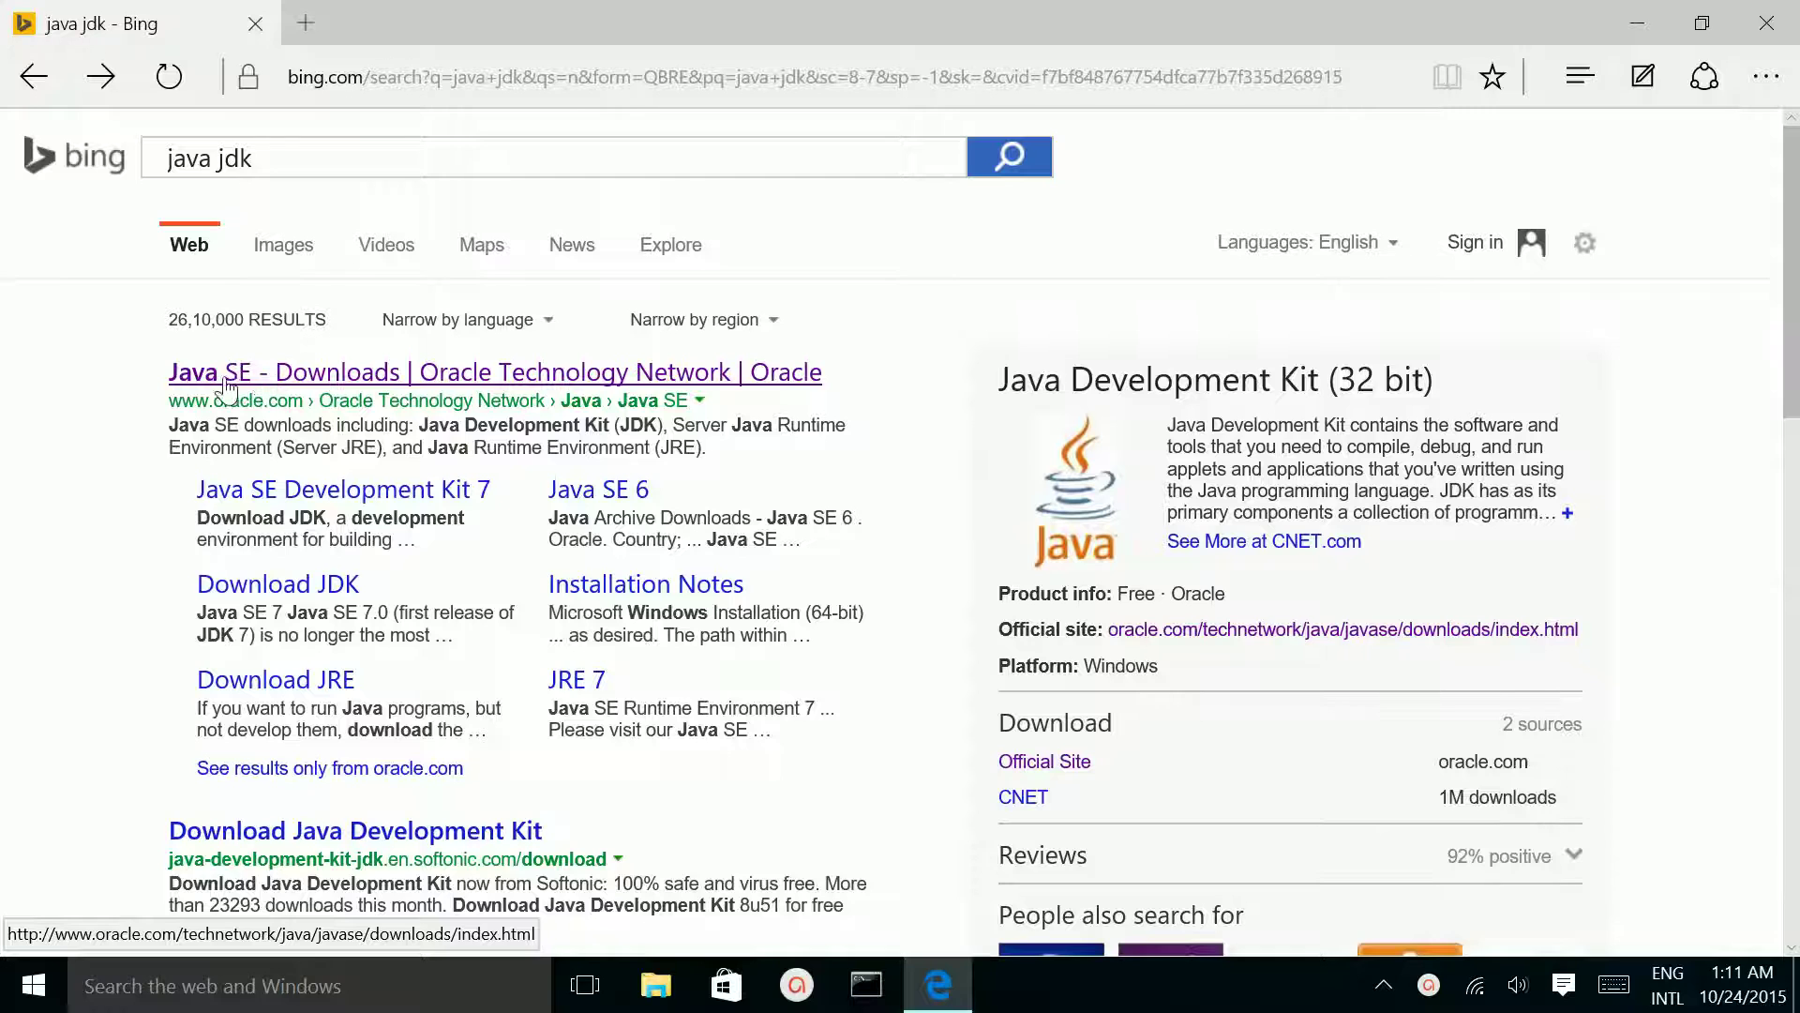
- Open the Oracle Java SE Downloads result in a new tab and highlight the JDK 8u65 caption
right_click(487, 377)
left_click(563, 385)
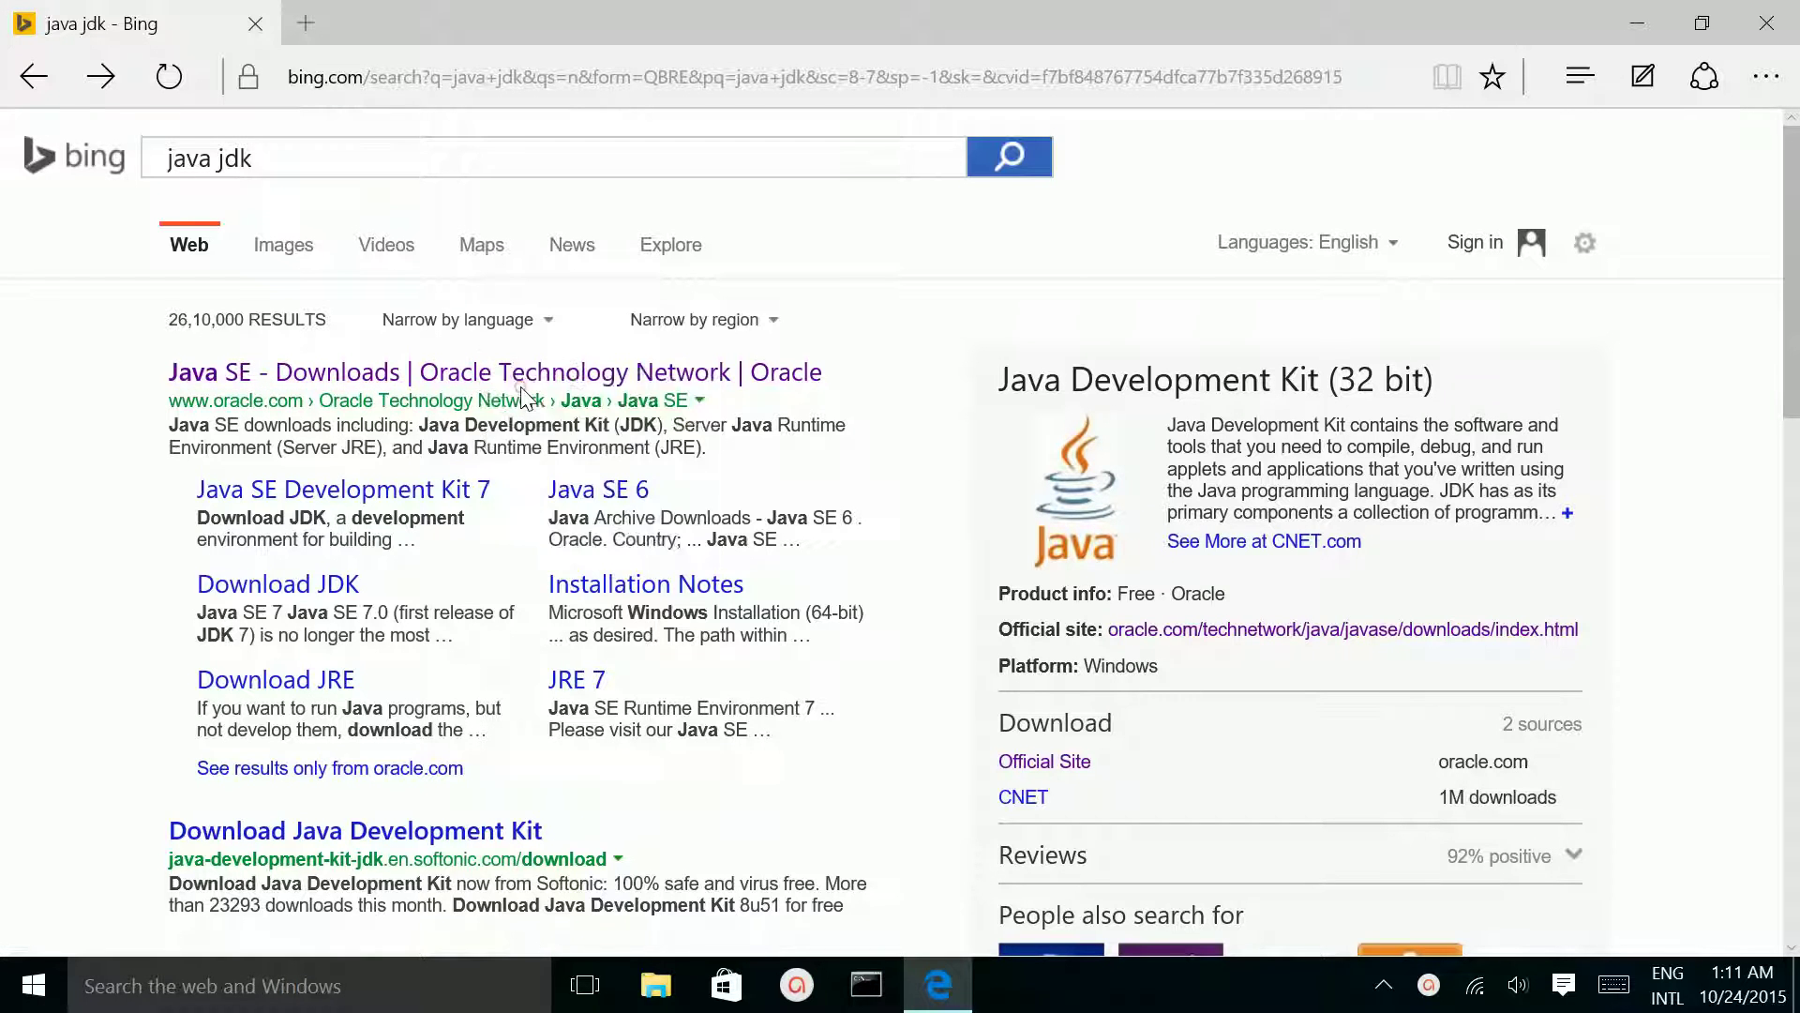
left_click(376, 23)
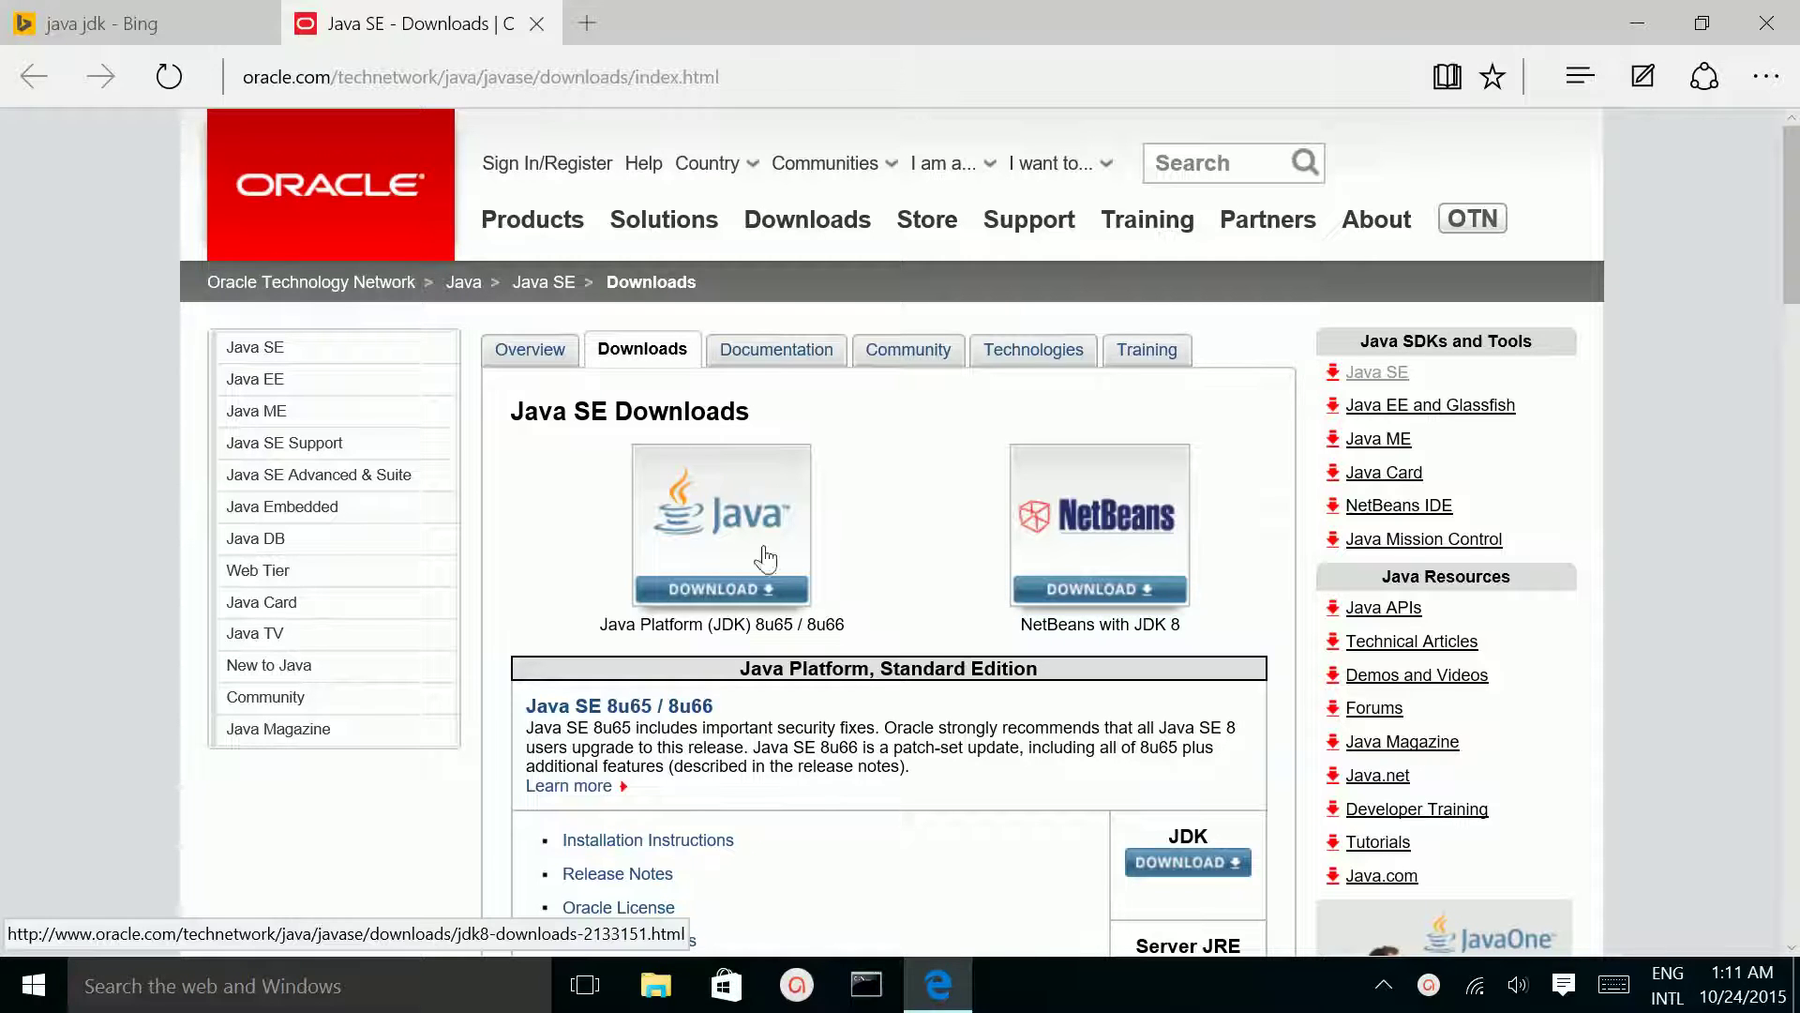
left_click_drag(598, 625, 797, 626)
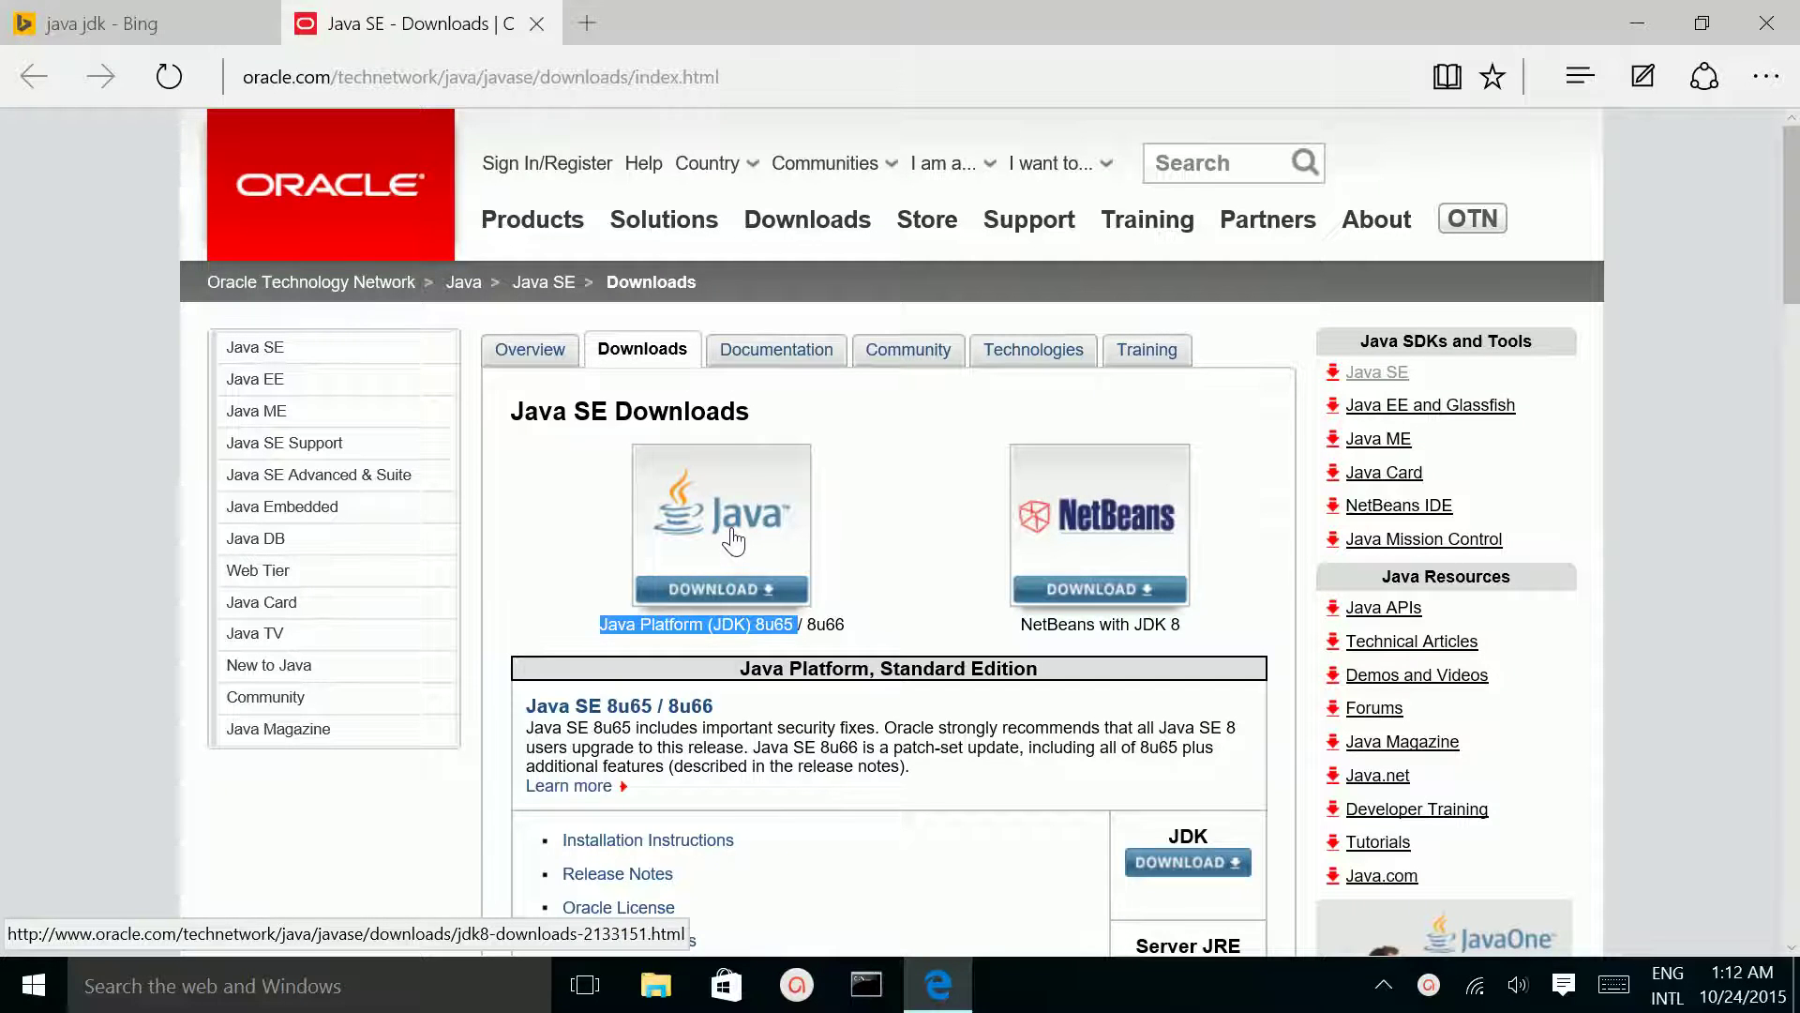
- Open the JDK 8 downloads page and scroll to the 8u65 download table
left_click(733, 541)
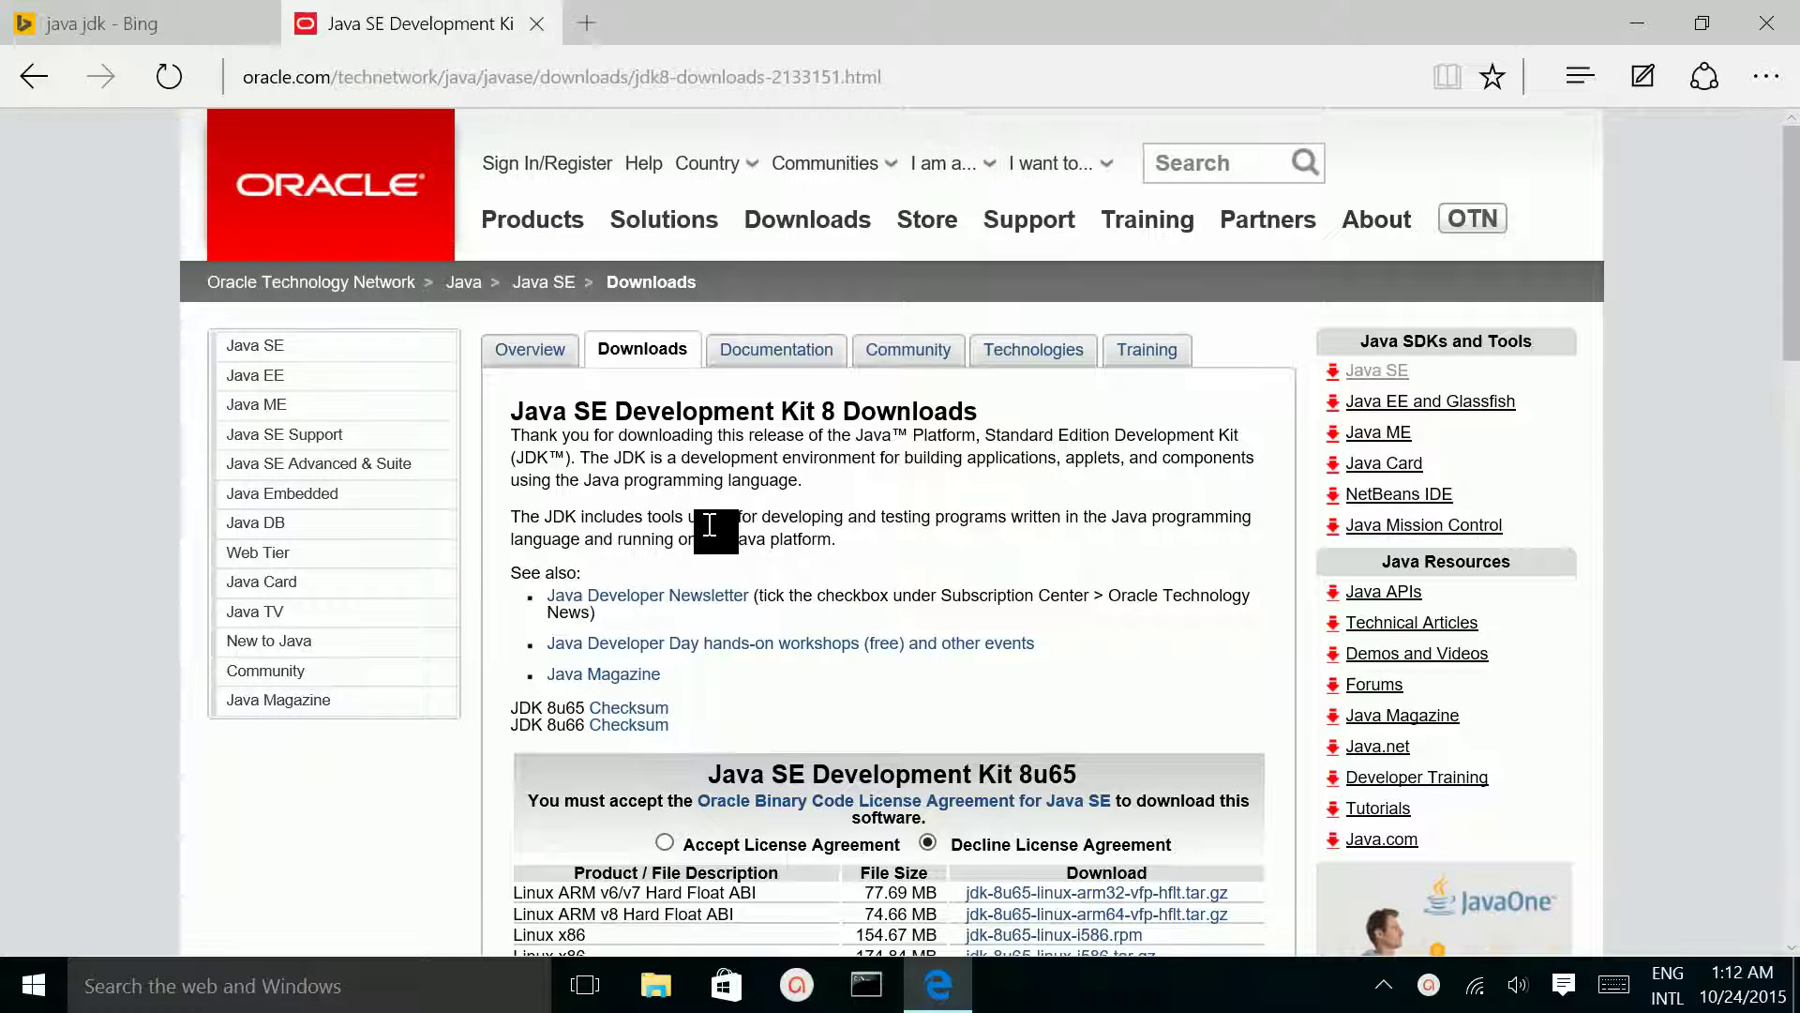
scroll(675, 521, "down", 3)
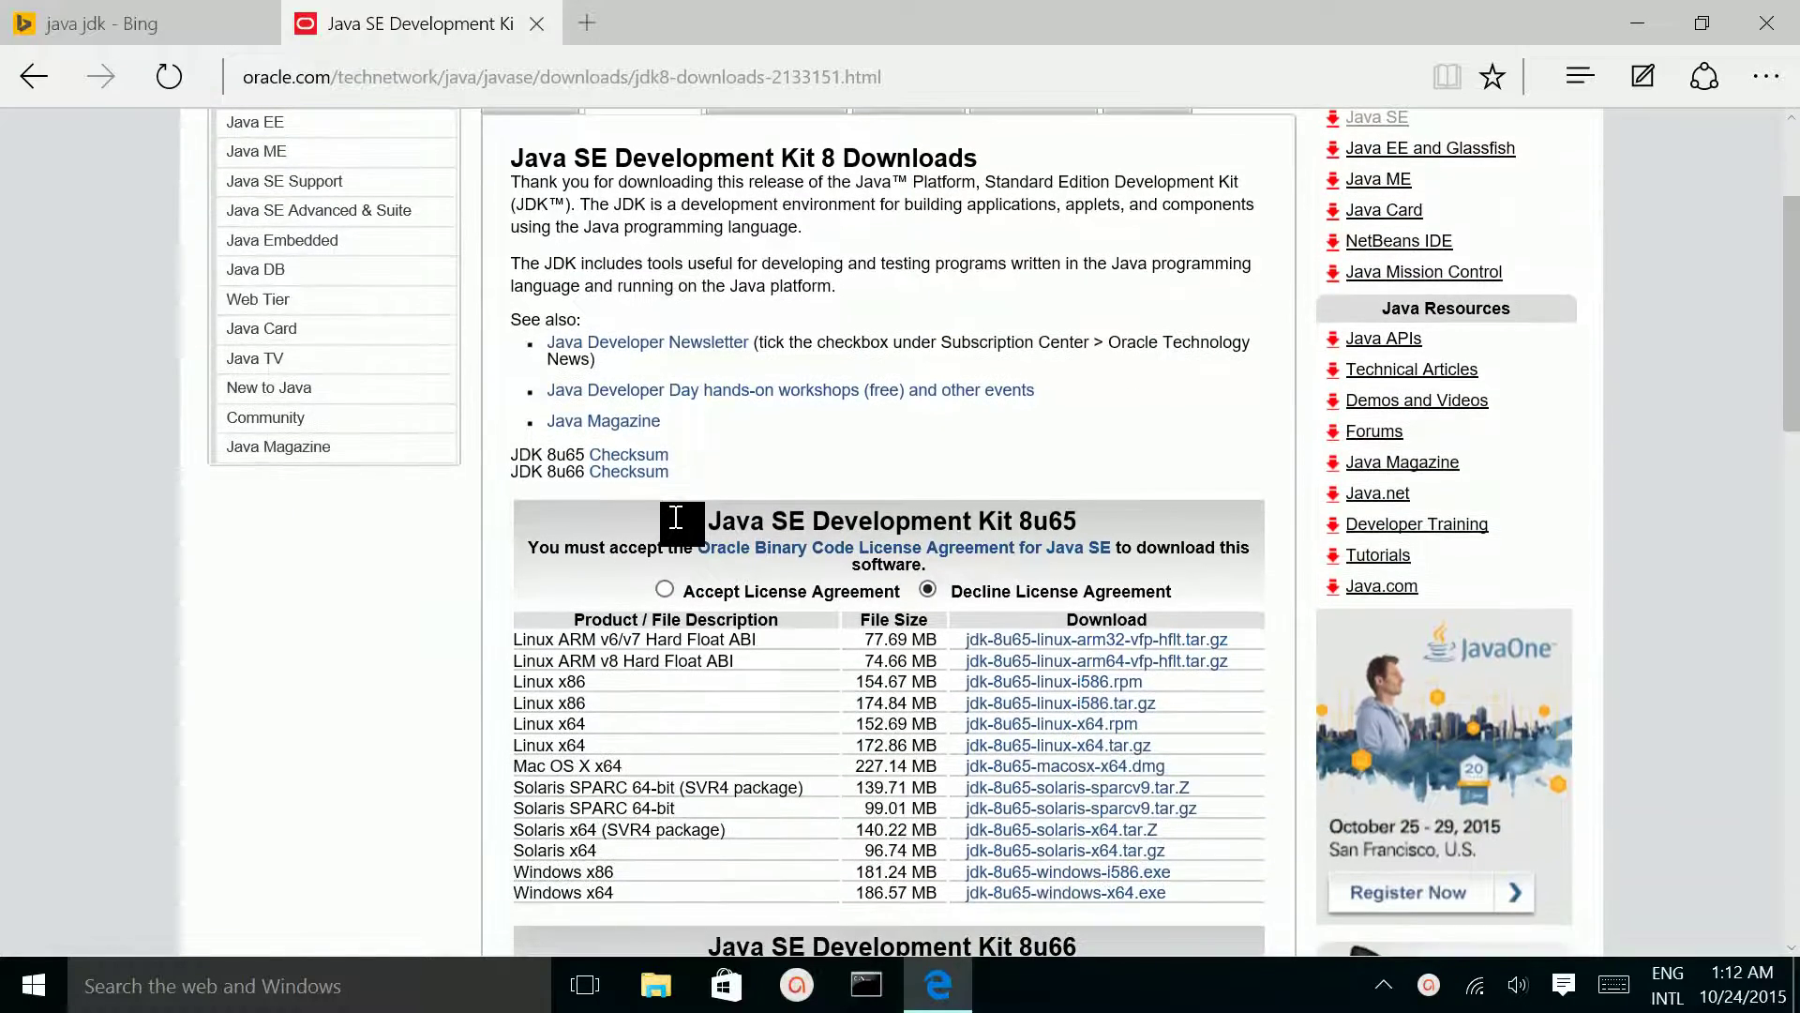
scroll(676, 517, "down", 3)
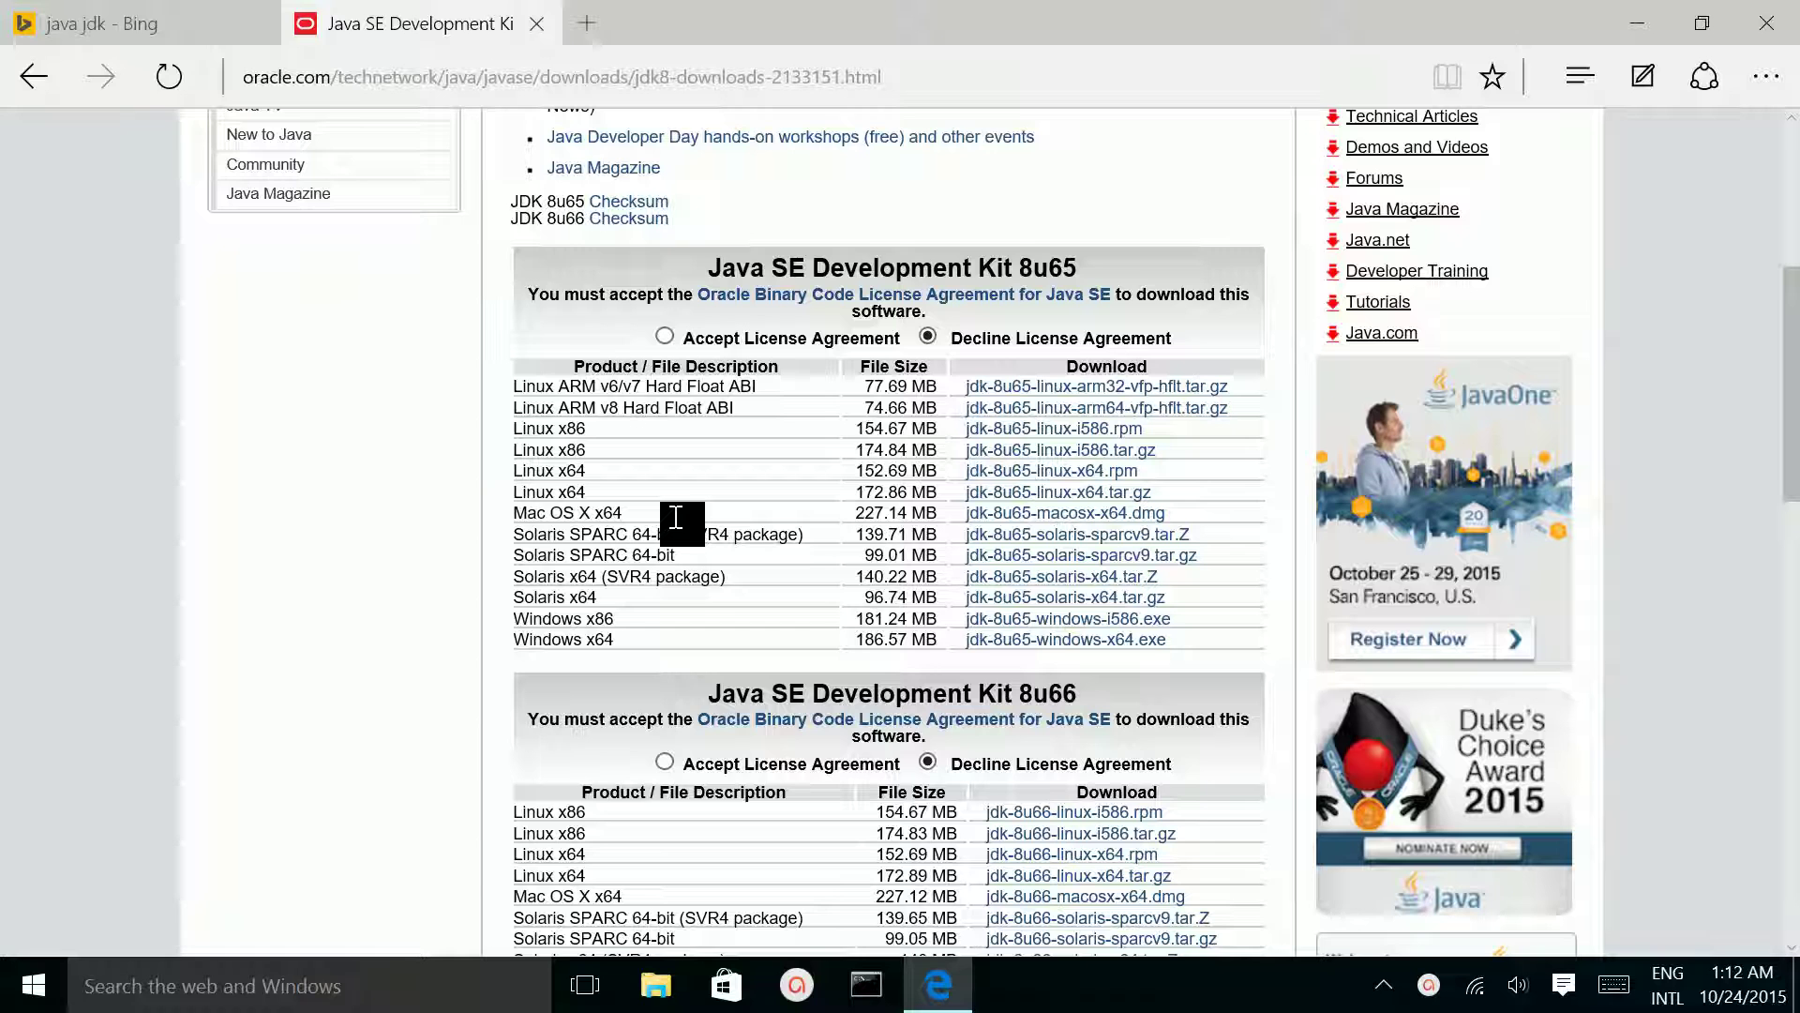
scroll(675, 517, "down", 2)
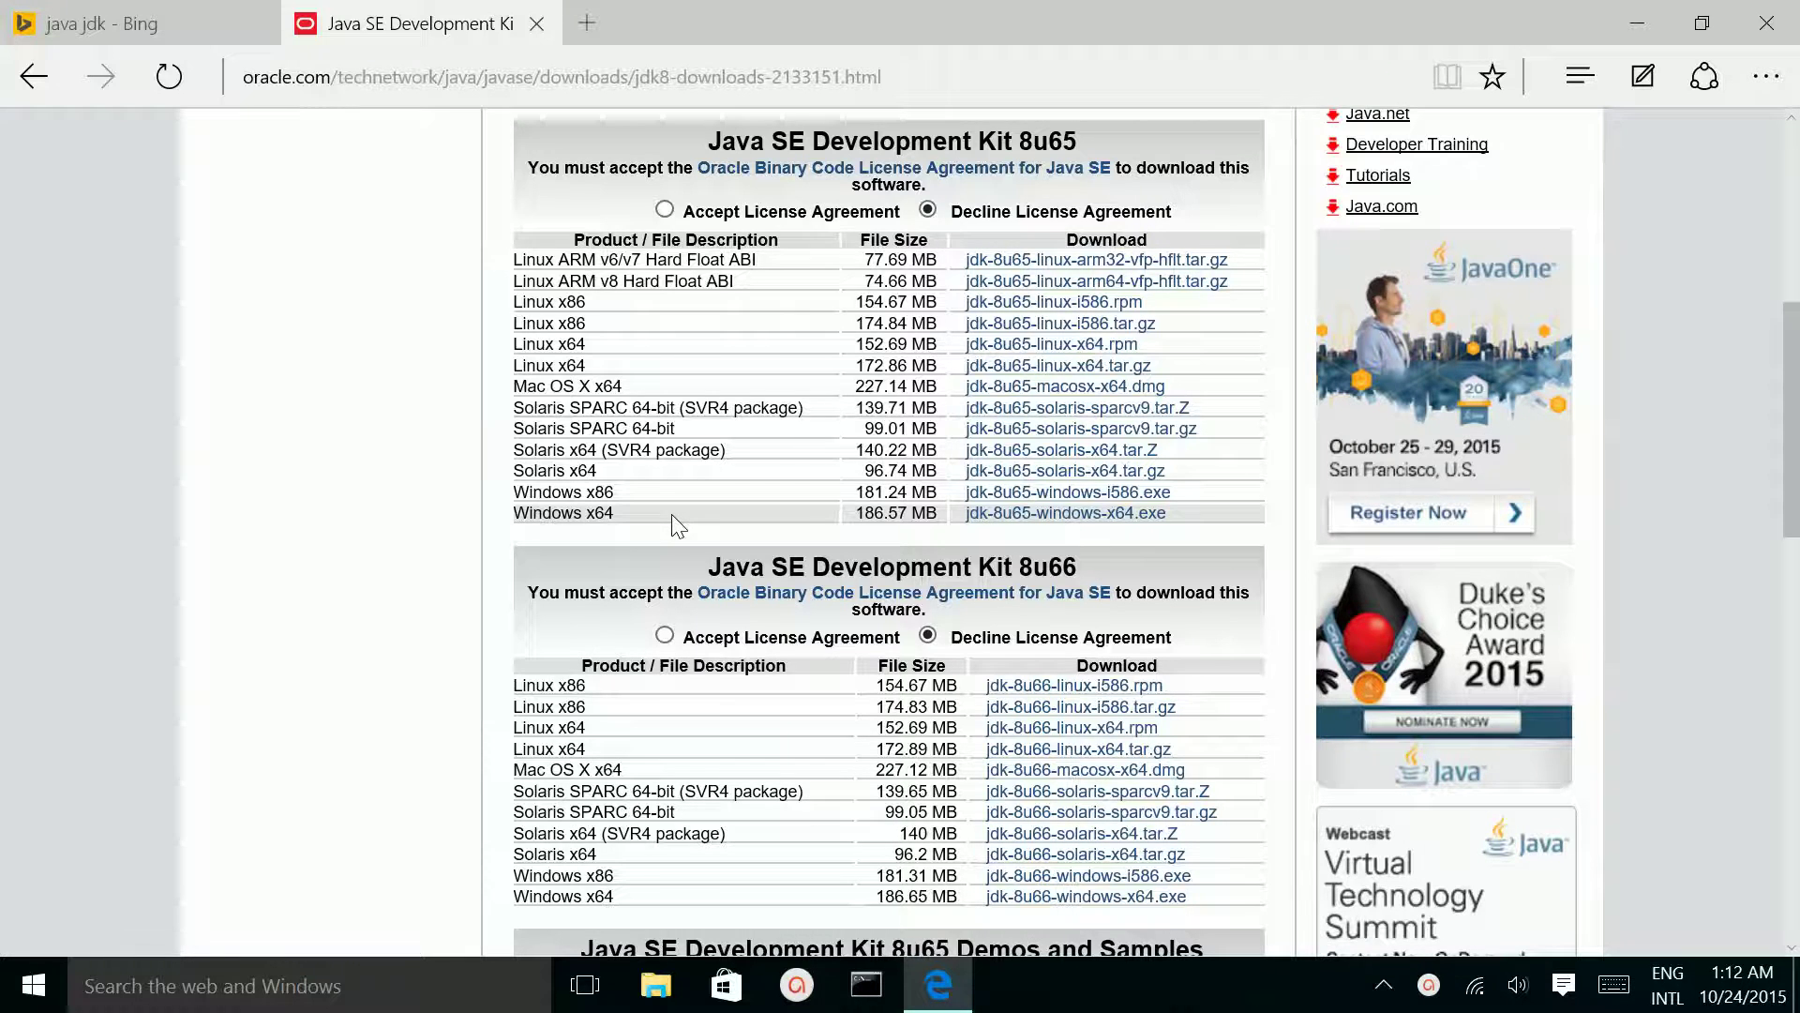
scroll(674, 519, "down", 2)
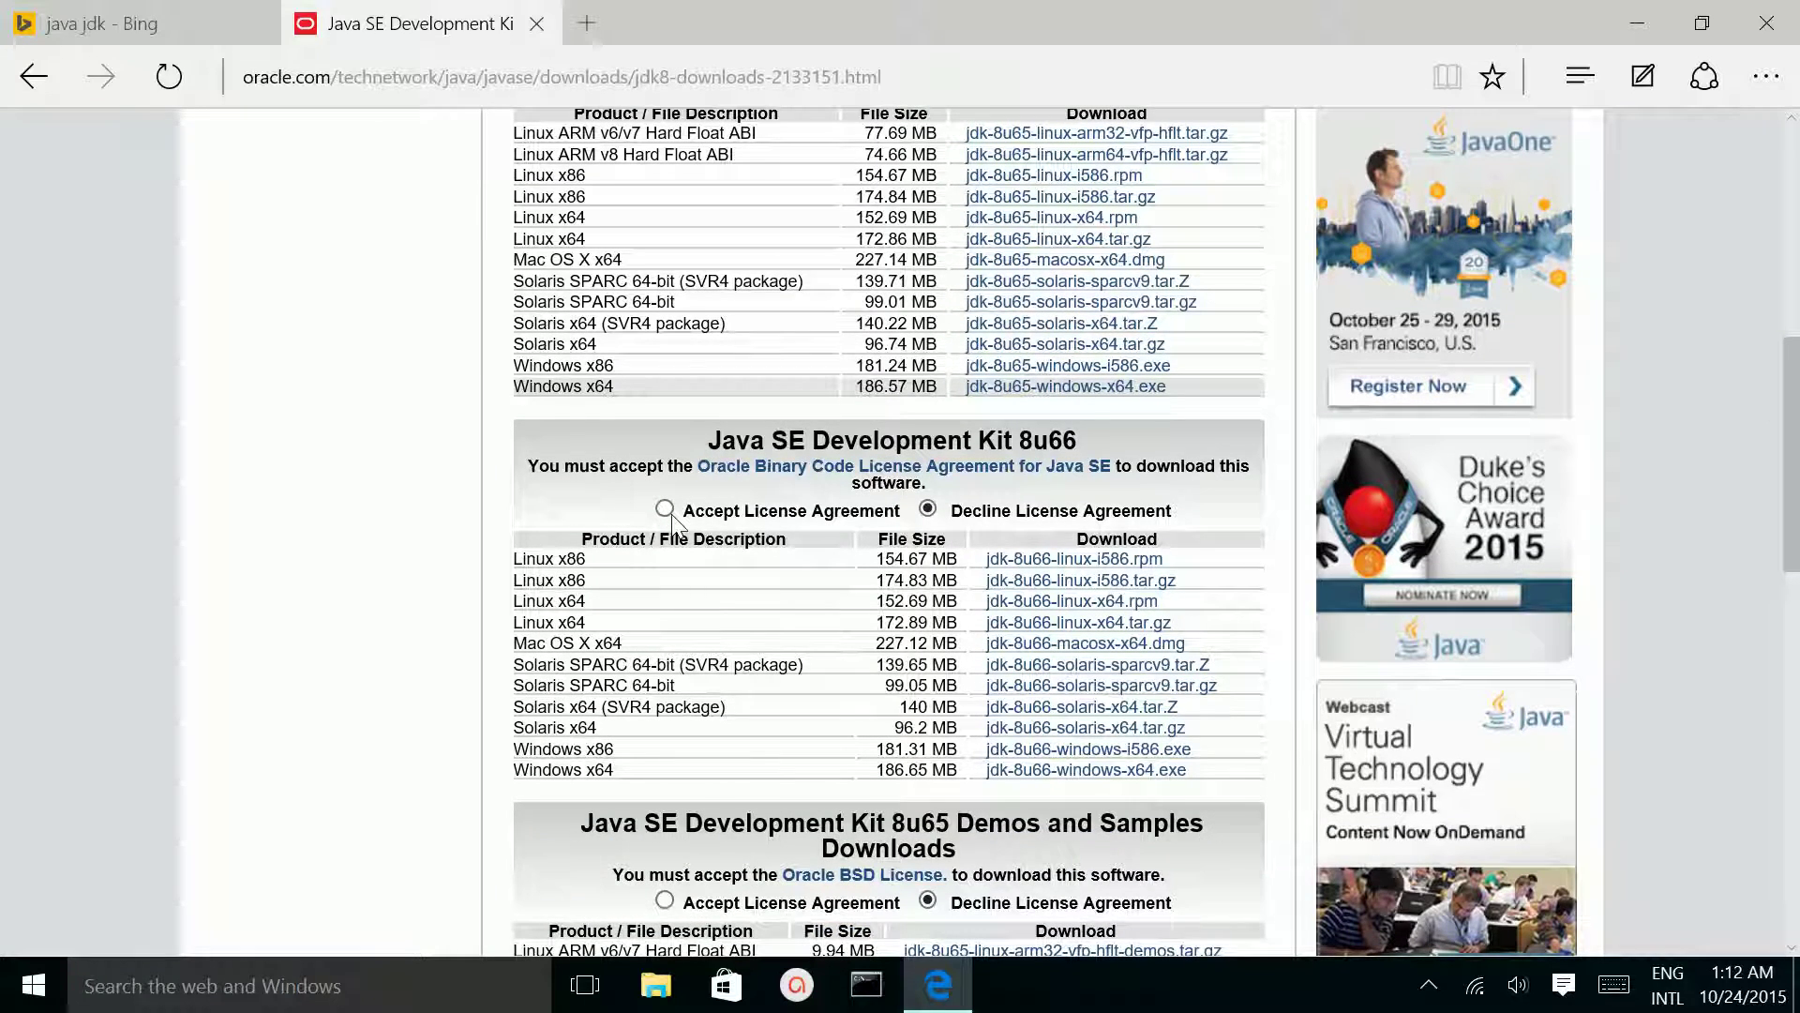
scroll(673, 518, "up", 2)
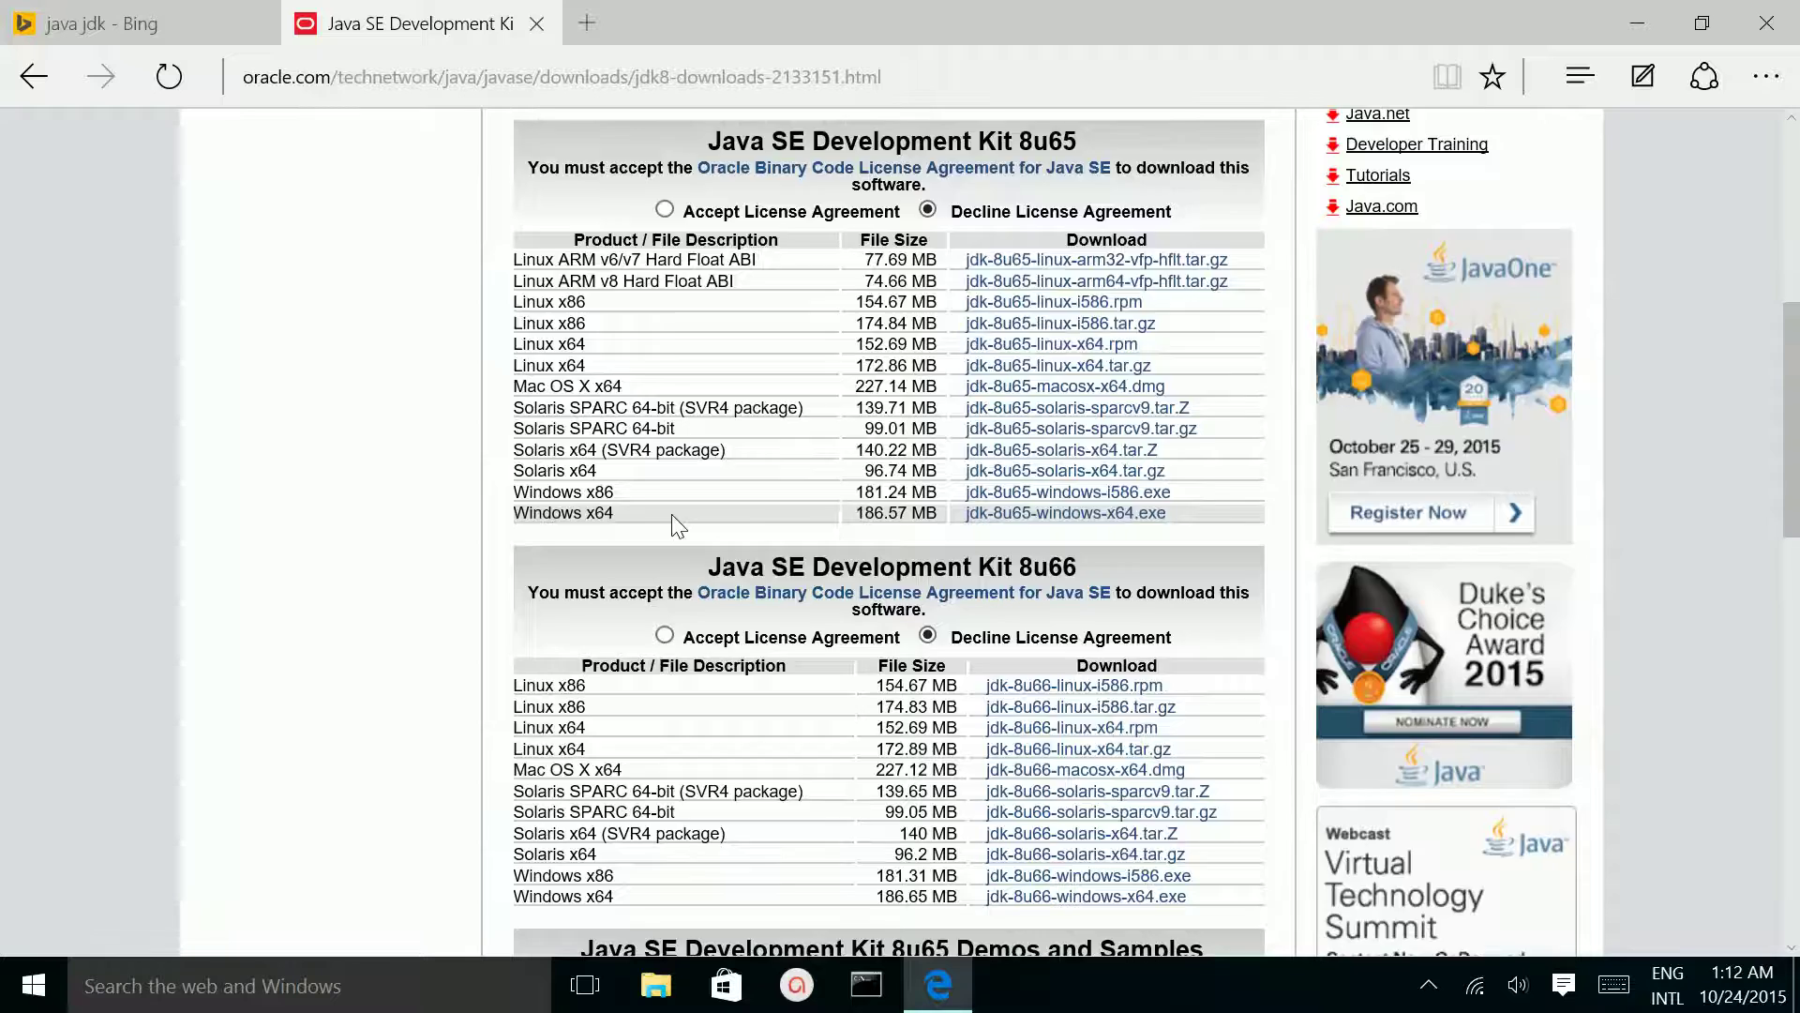
scroll(671, 514, "up", 2)
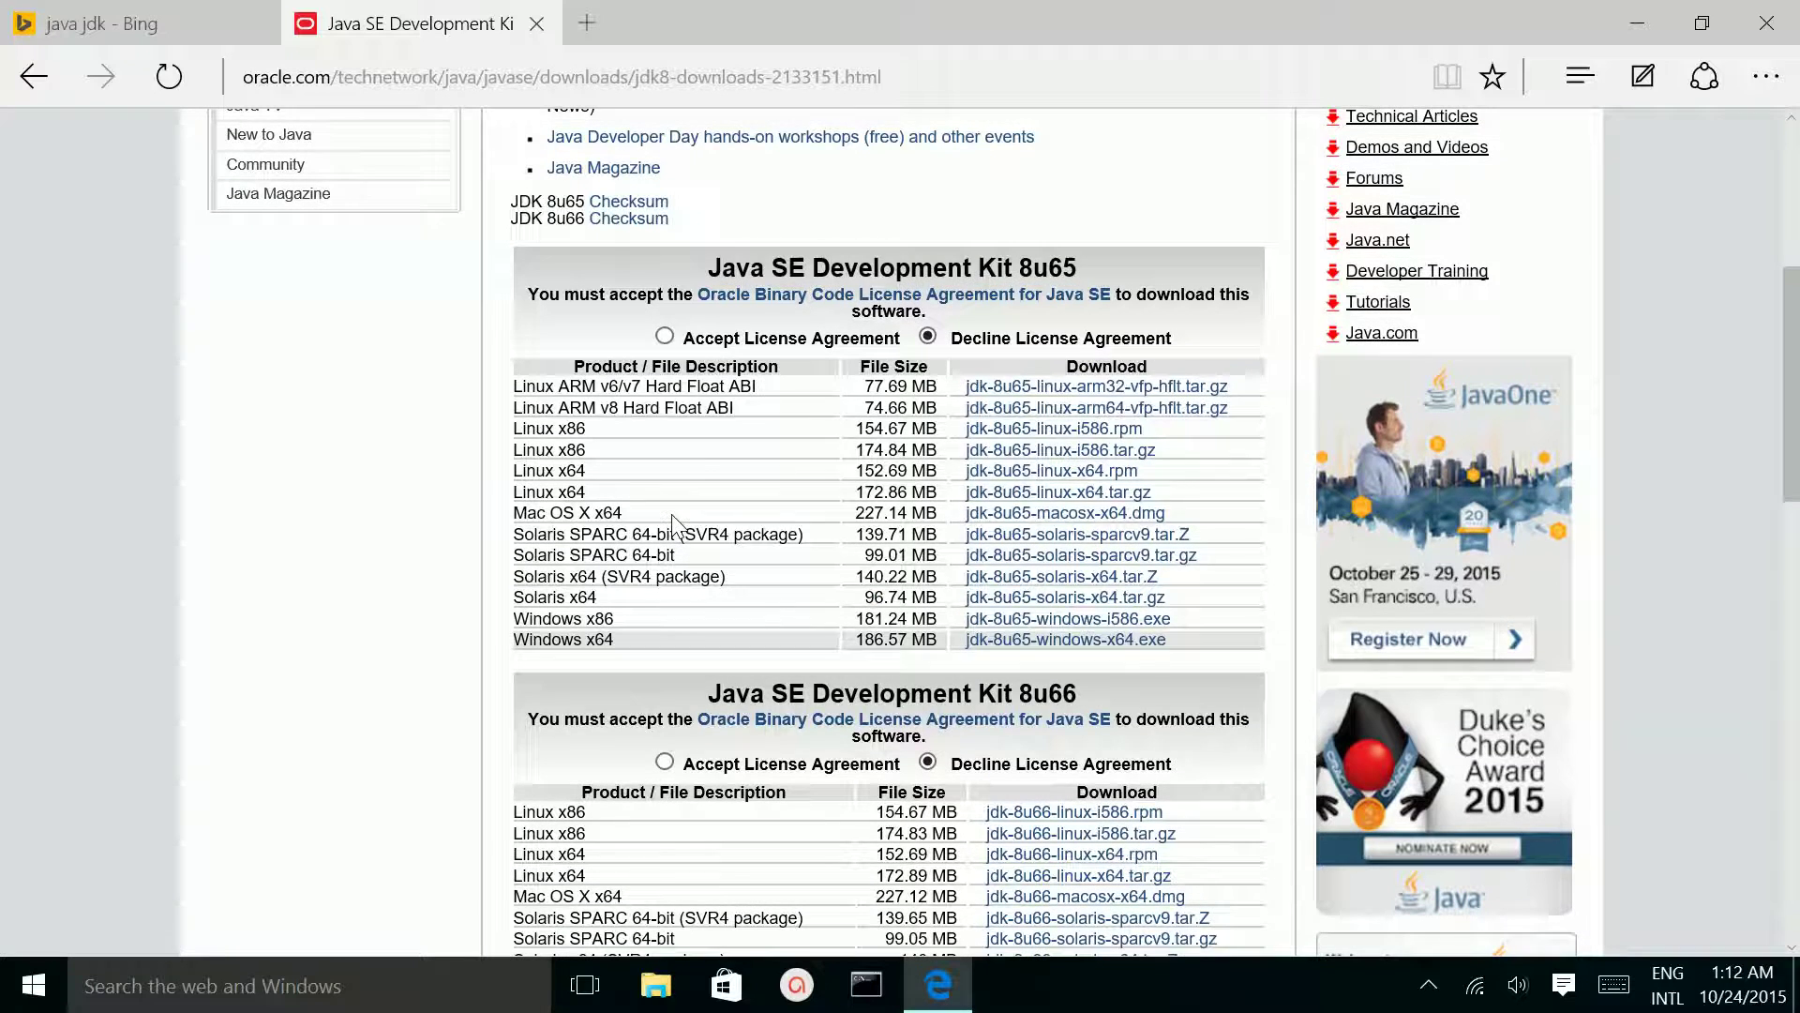
- Accept the 8u65 licence, start the jdk-8u65-windows-x64.exe download, and cancel the duplicate download
left_click(665, 337)
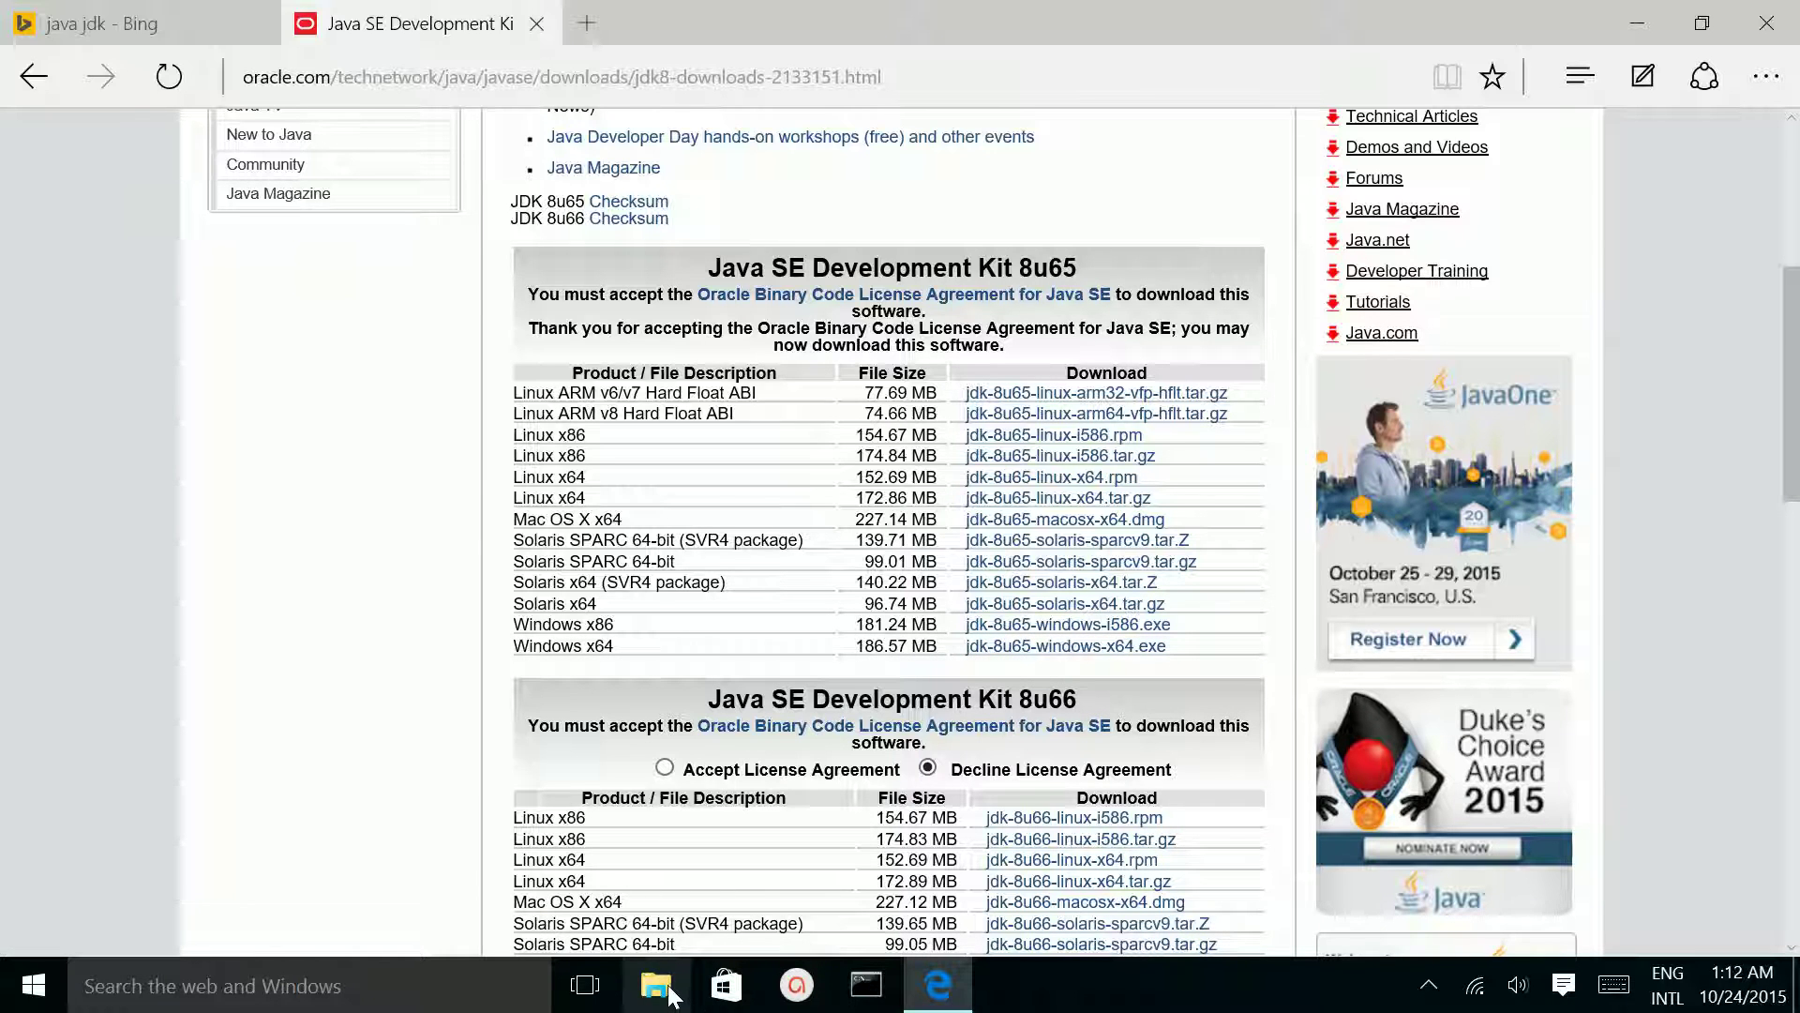
left_click(1130, 646)
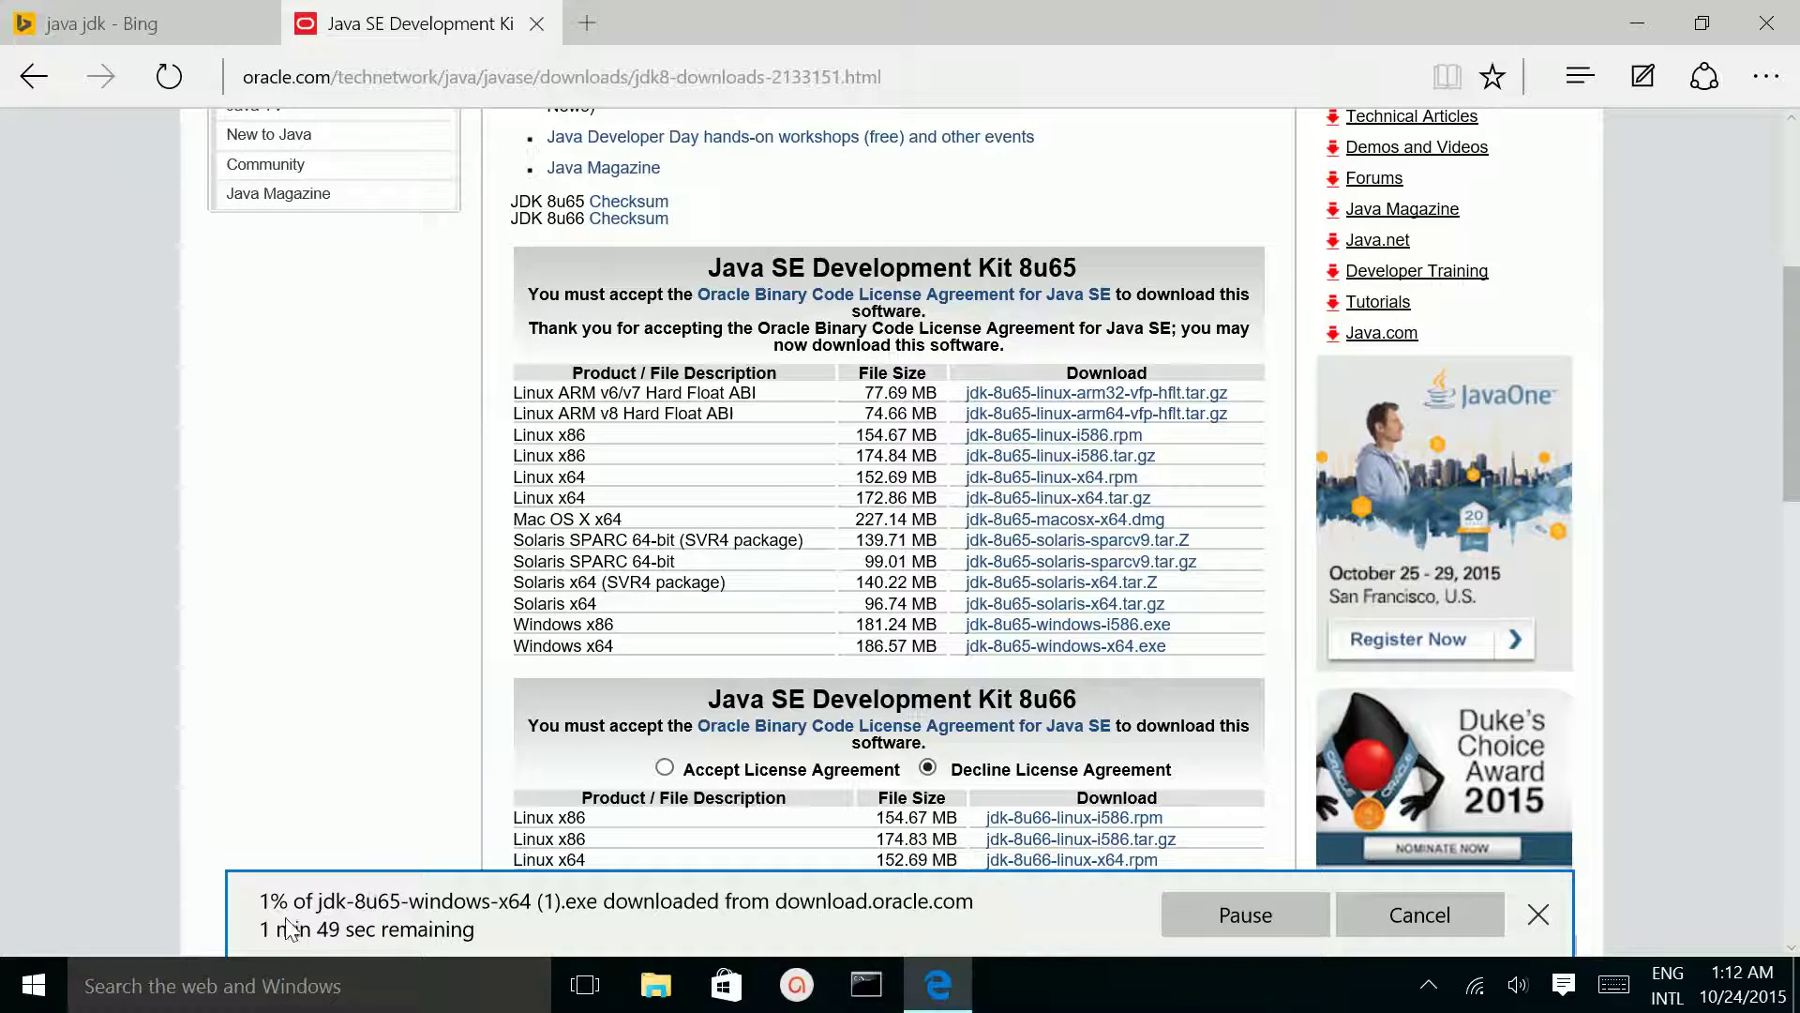
left_click(1437, 919)
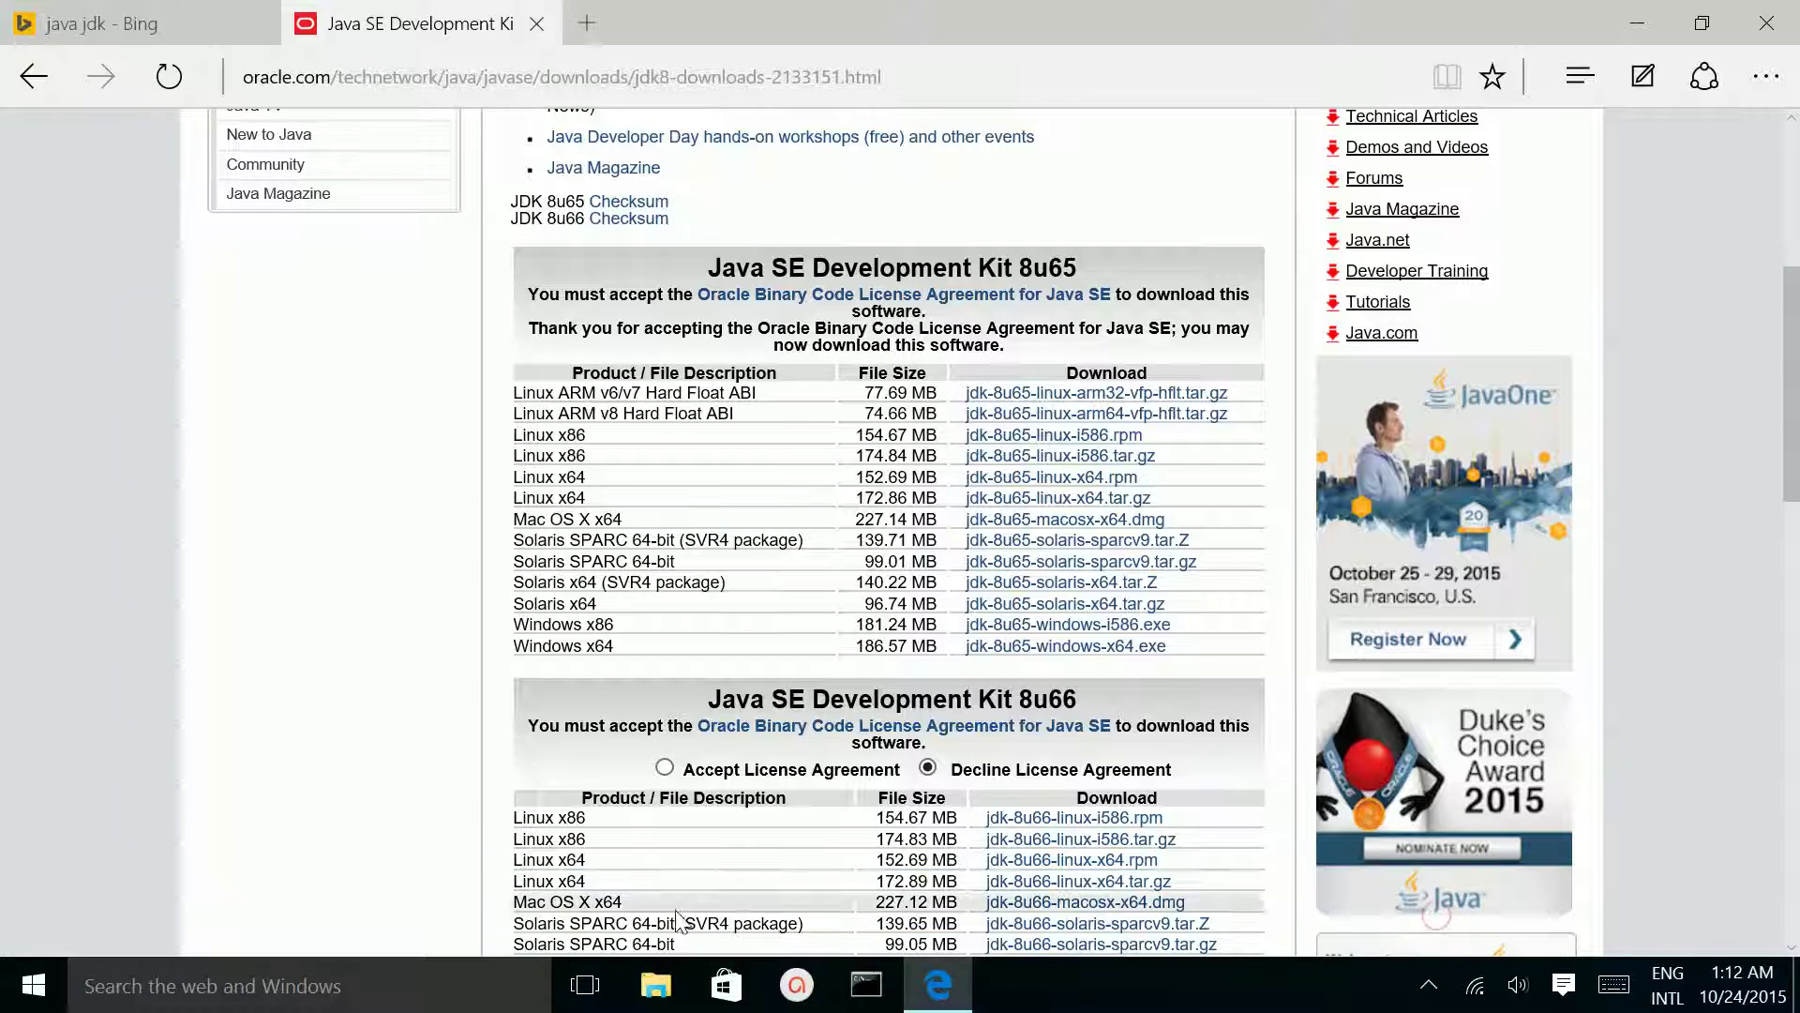
- Launch jdk-8u65-windows-x64.exe from the Downloads folder in File Explorer
left_click(673, 992)
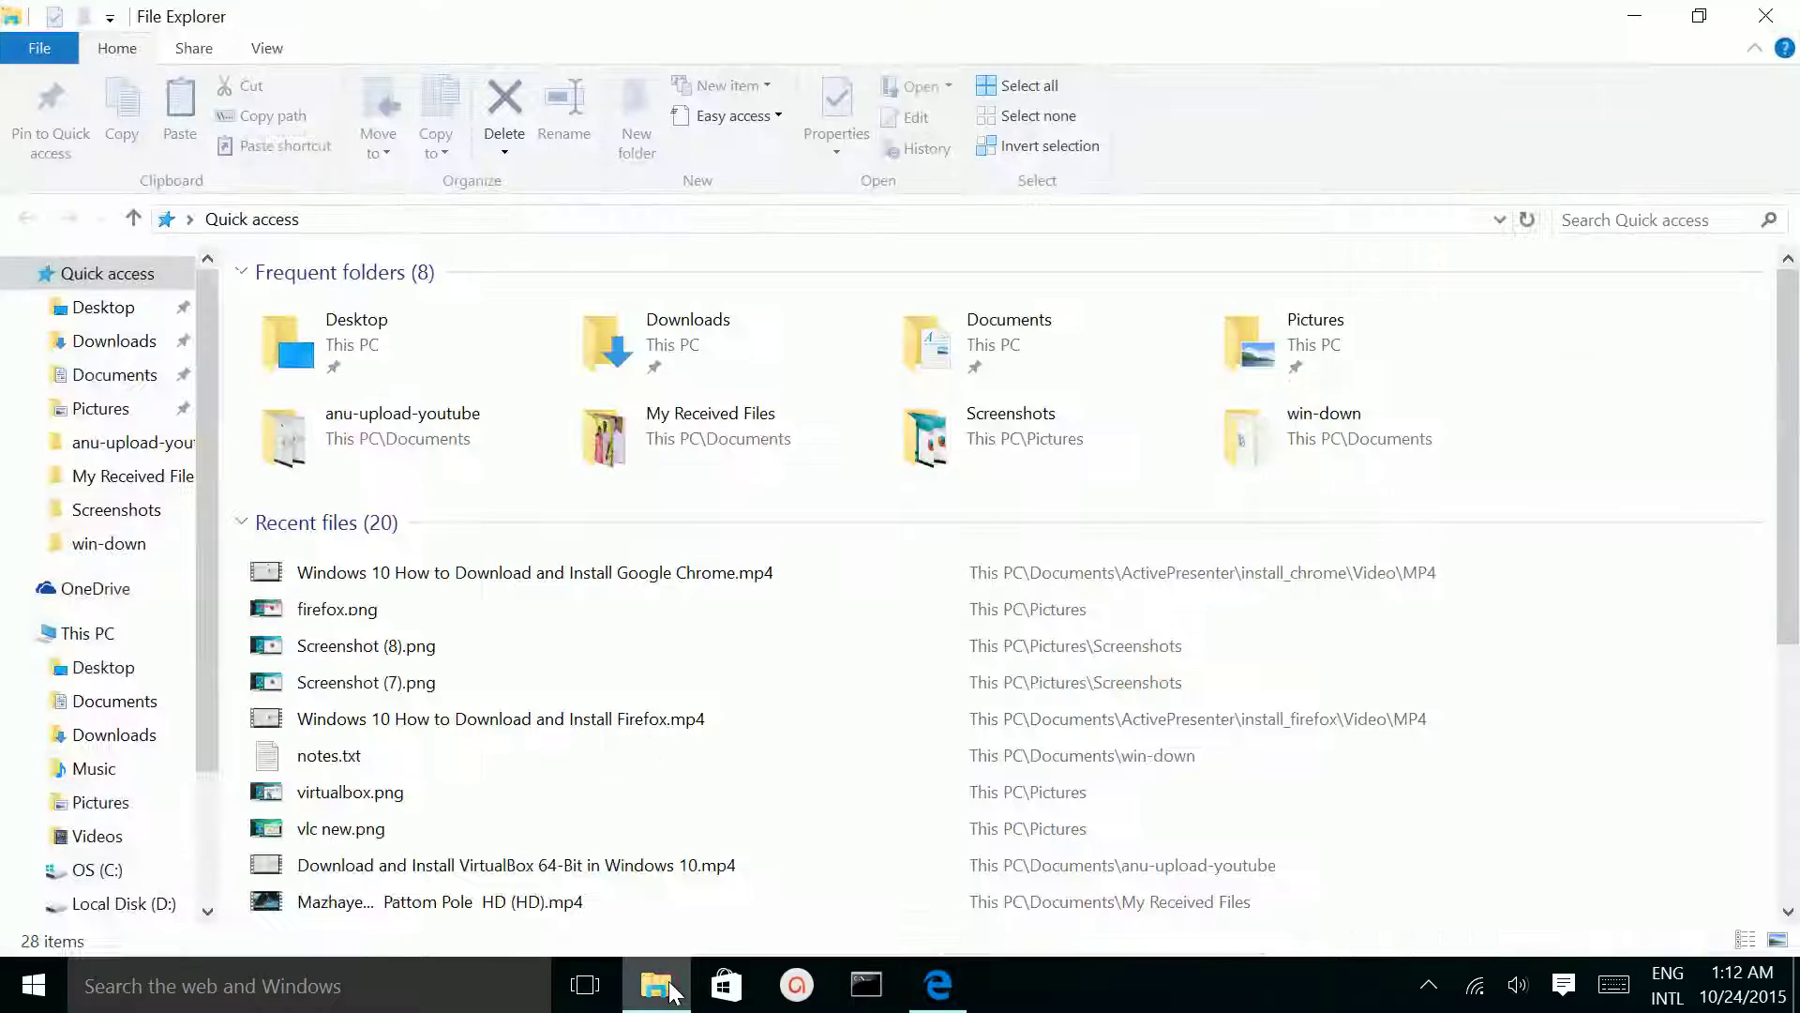
double_click(727, 355)
left_click(471, 386)
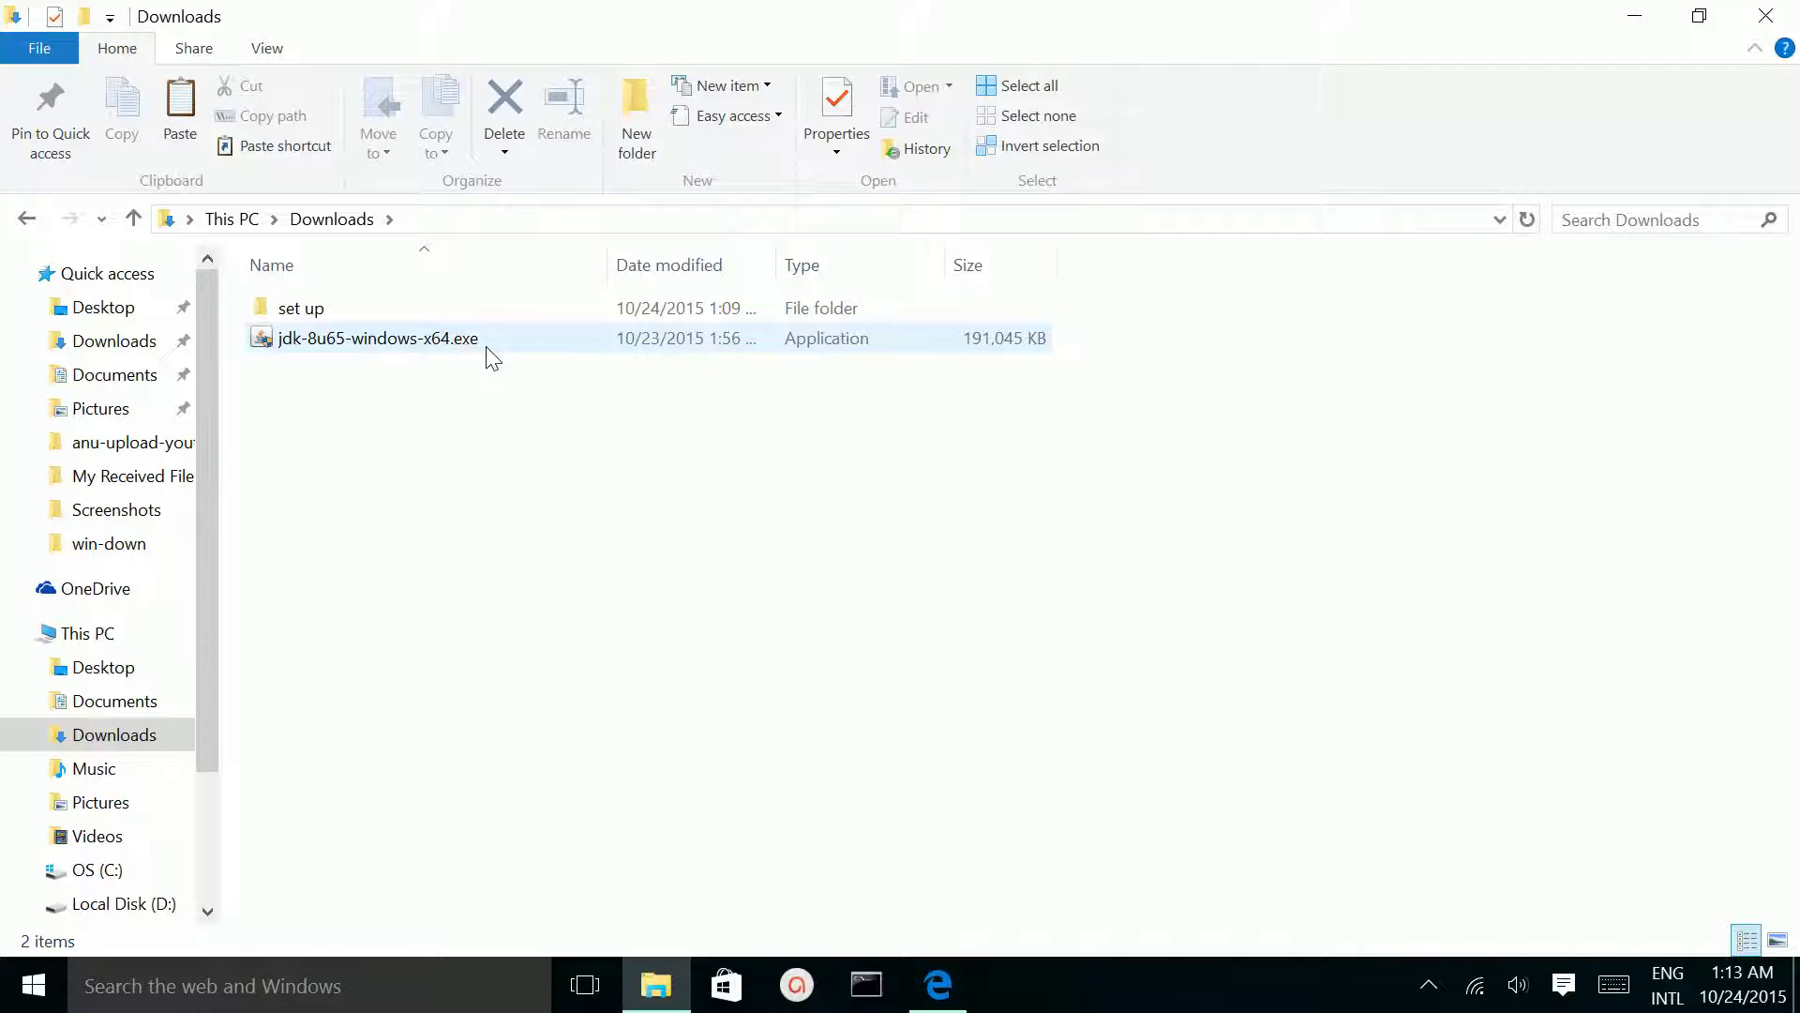
left_click(417, 349)
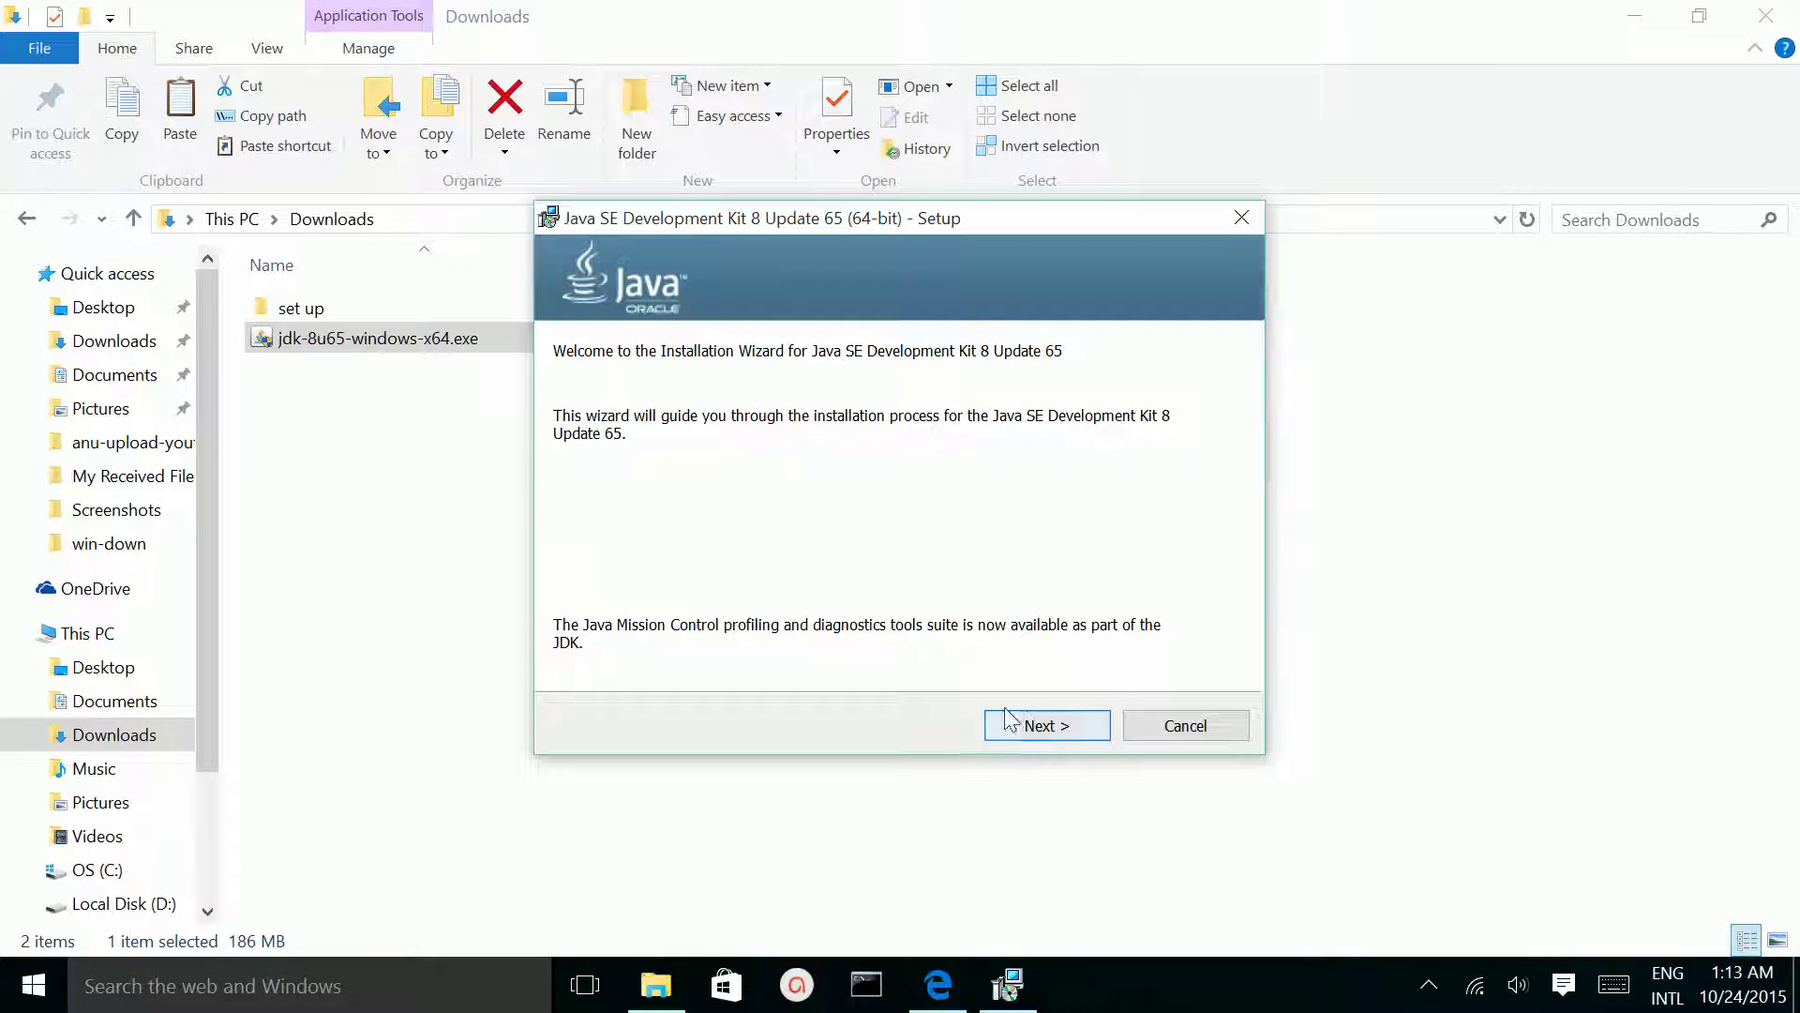
- Install JDK 8 Update 65 (64-bit) with the default features and JRE folder
left_click(1052, 730)
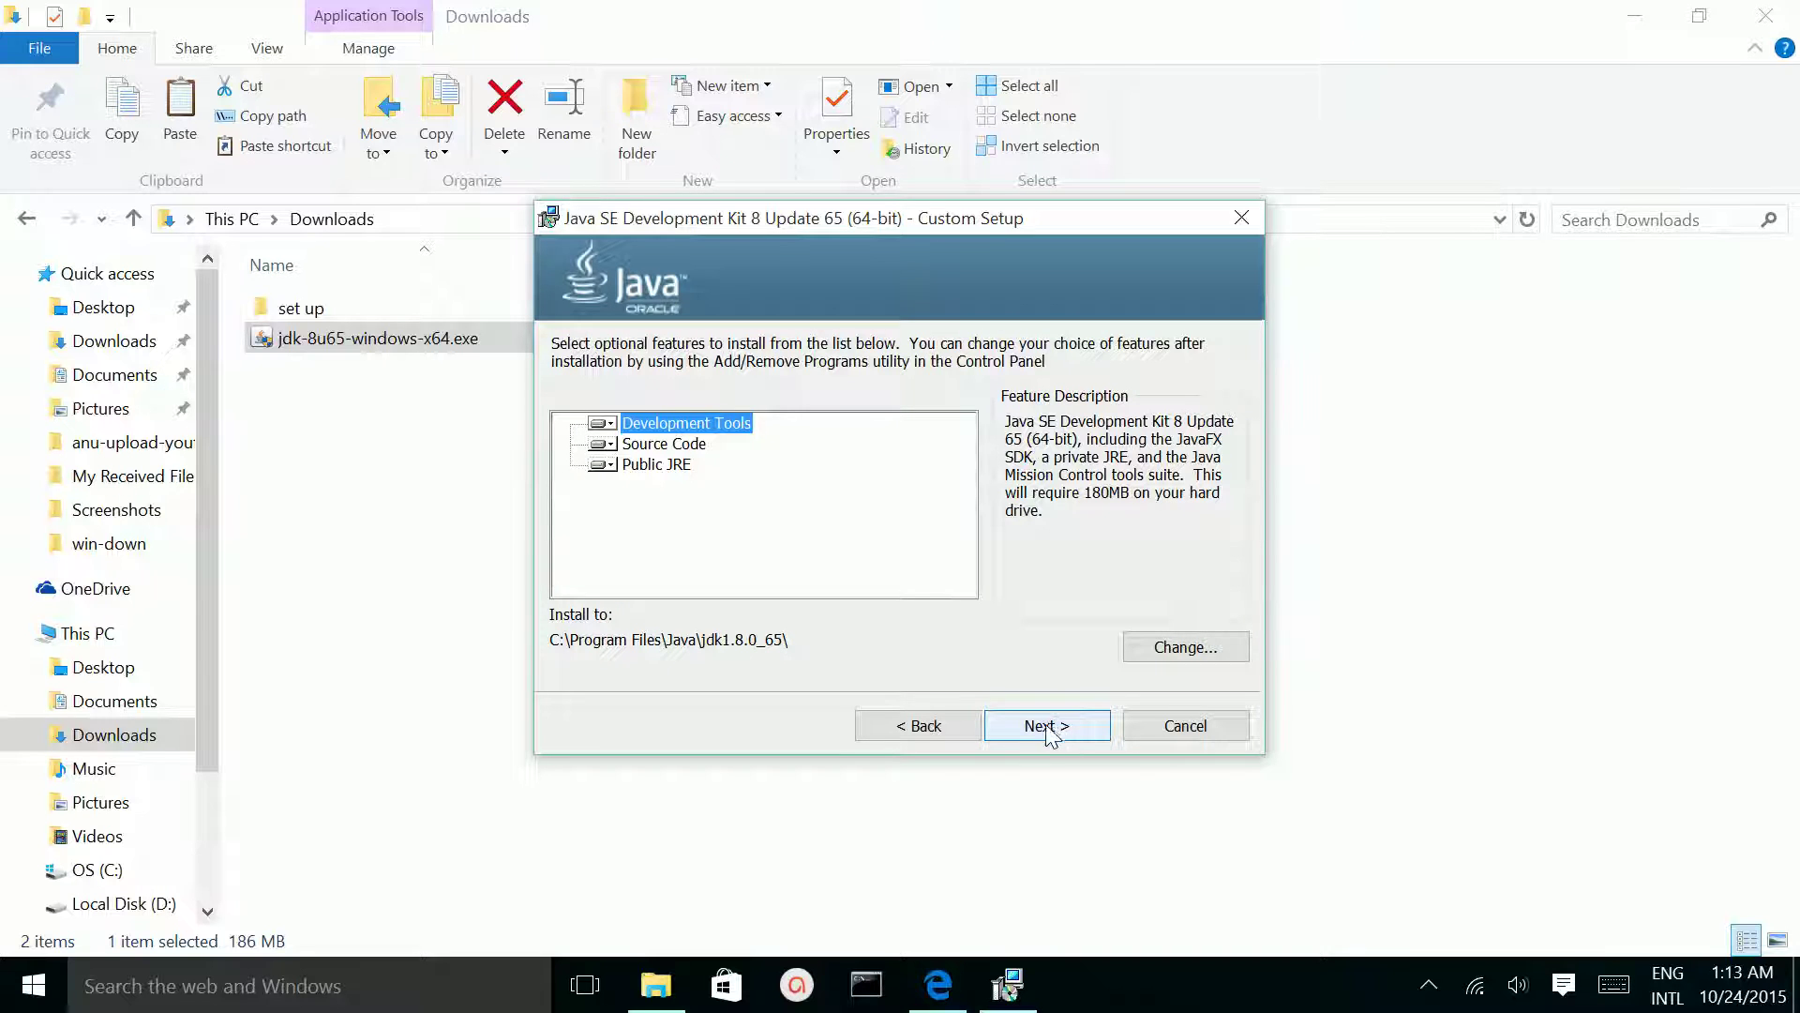
left_click(1043, 734)
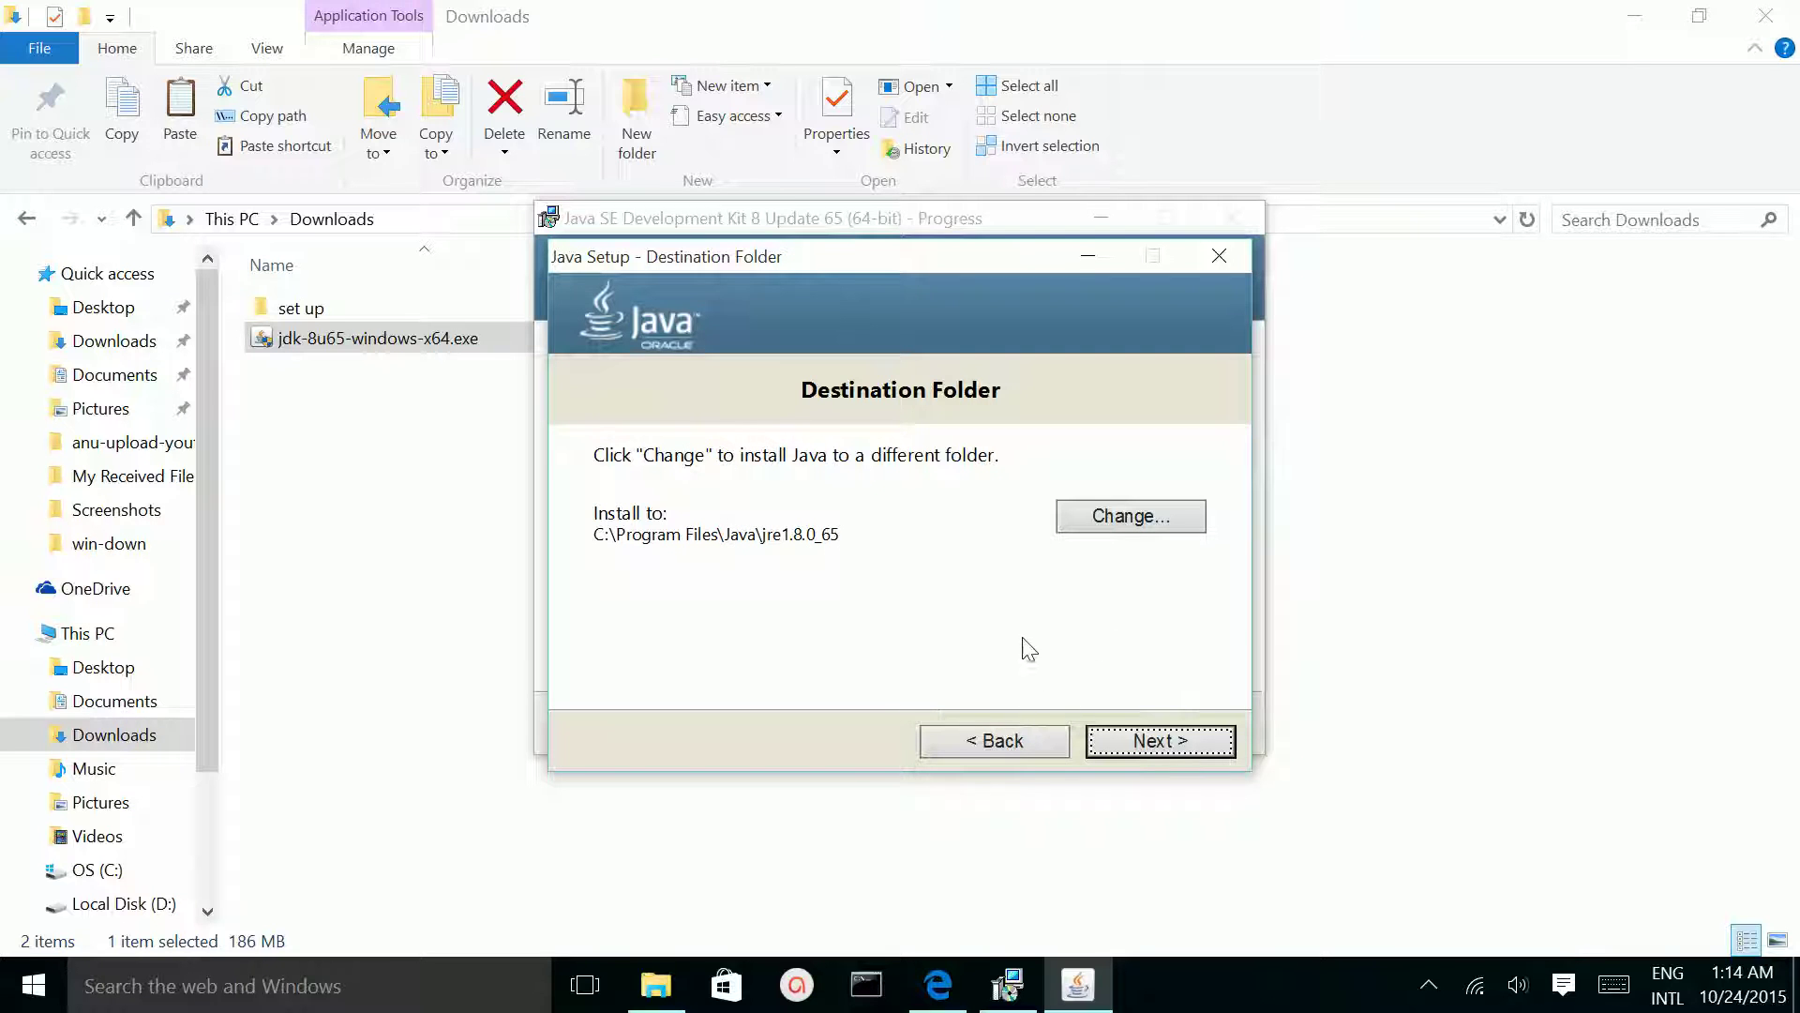
left_click(1159, 742)
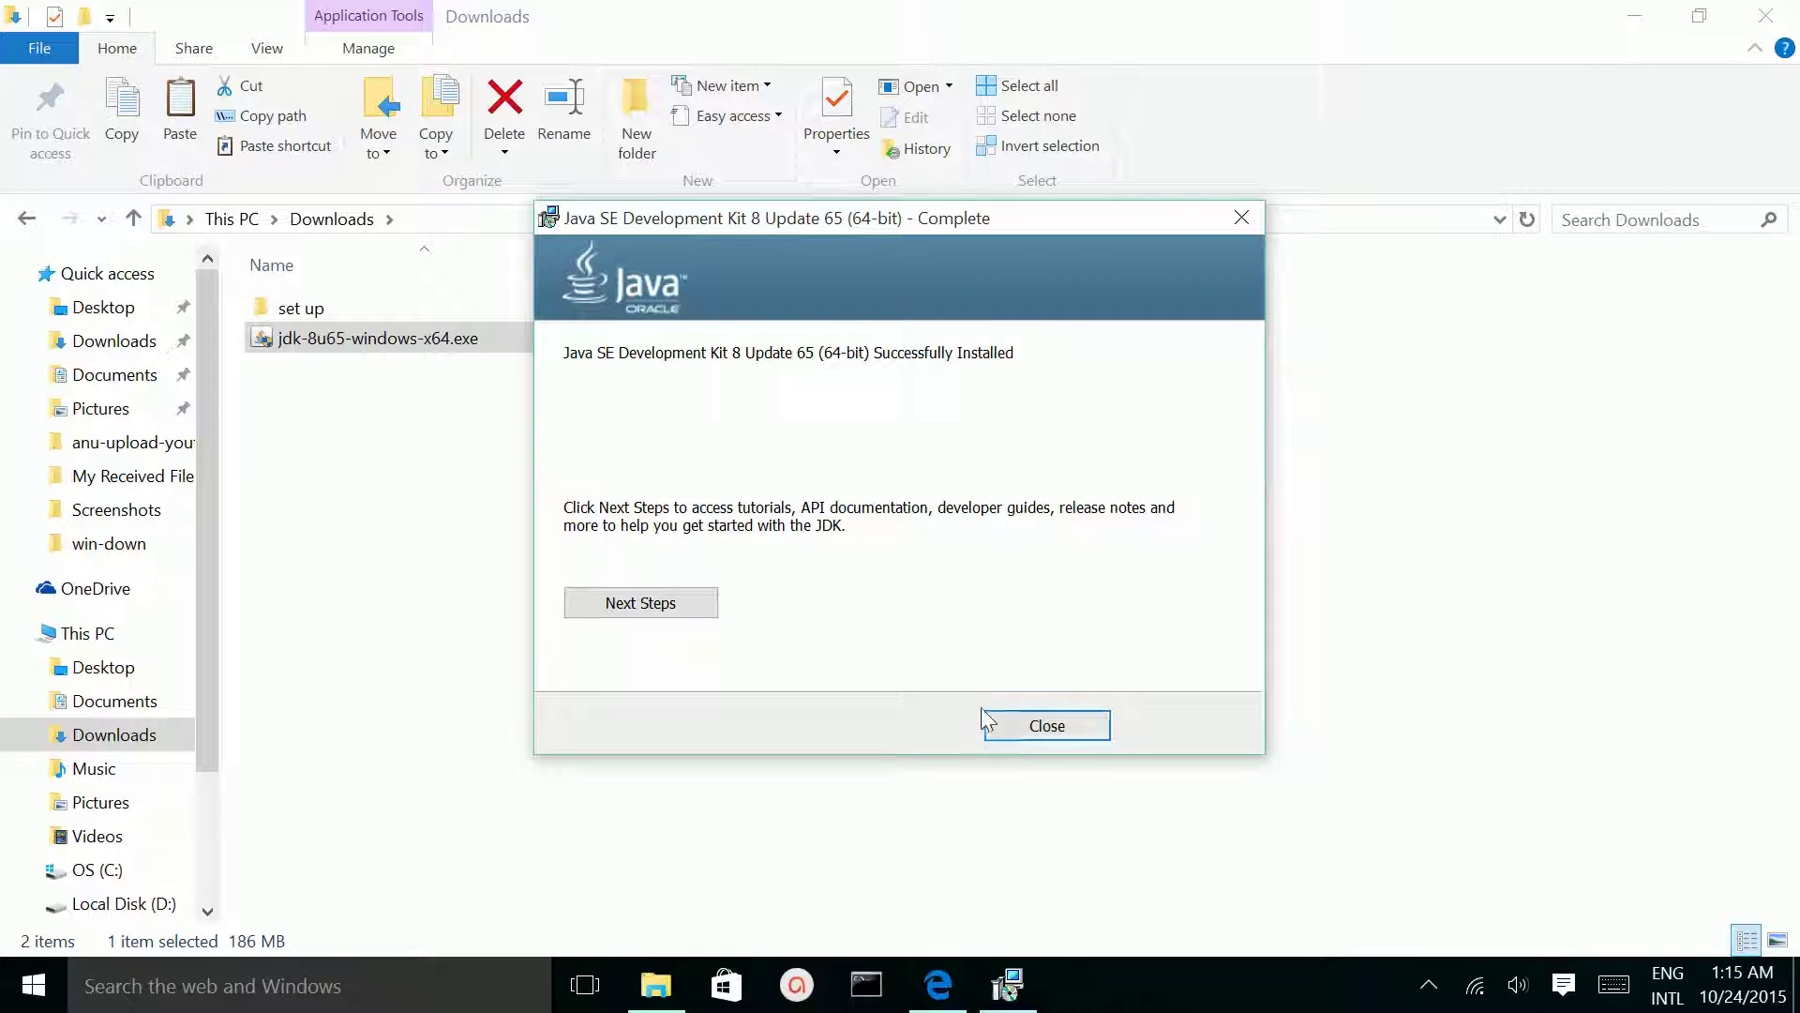
- Close the installer, run javac in Command Prompt (not recognized), and minimize Explorer and the console
left_click(1063, 735)
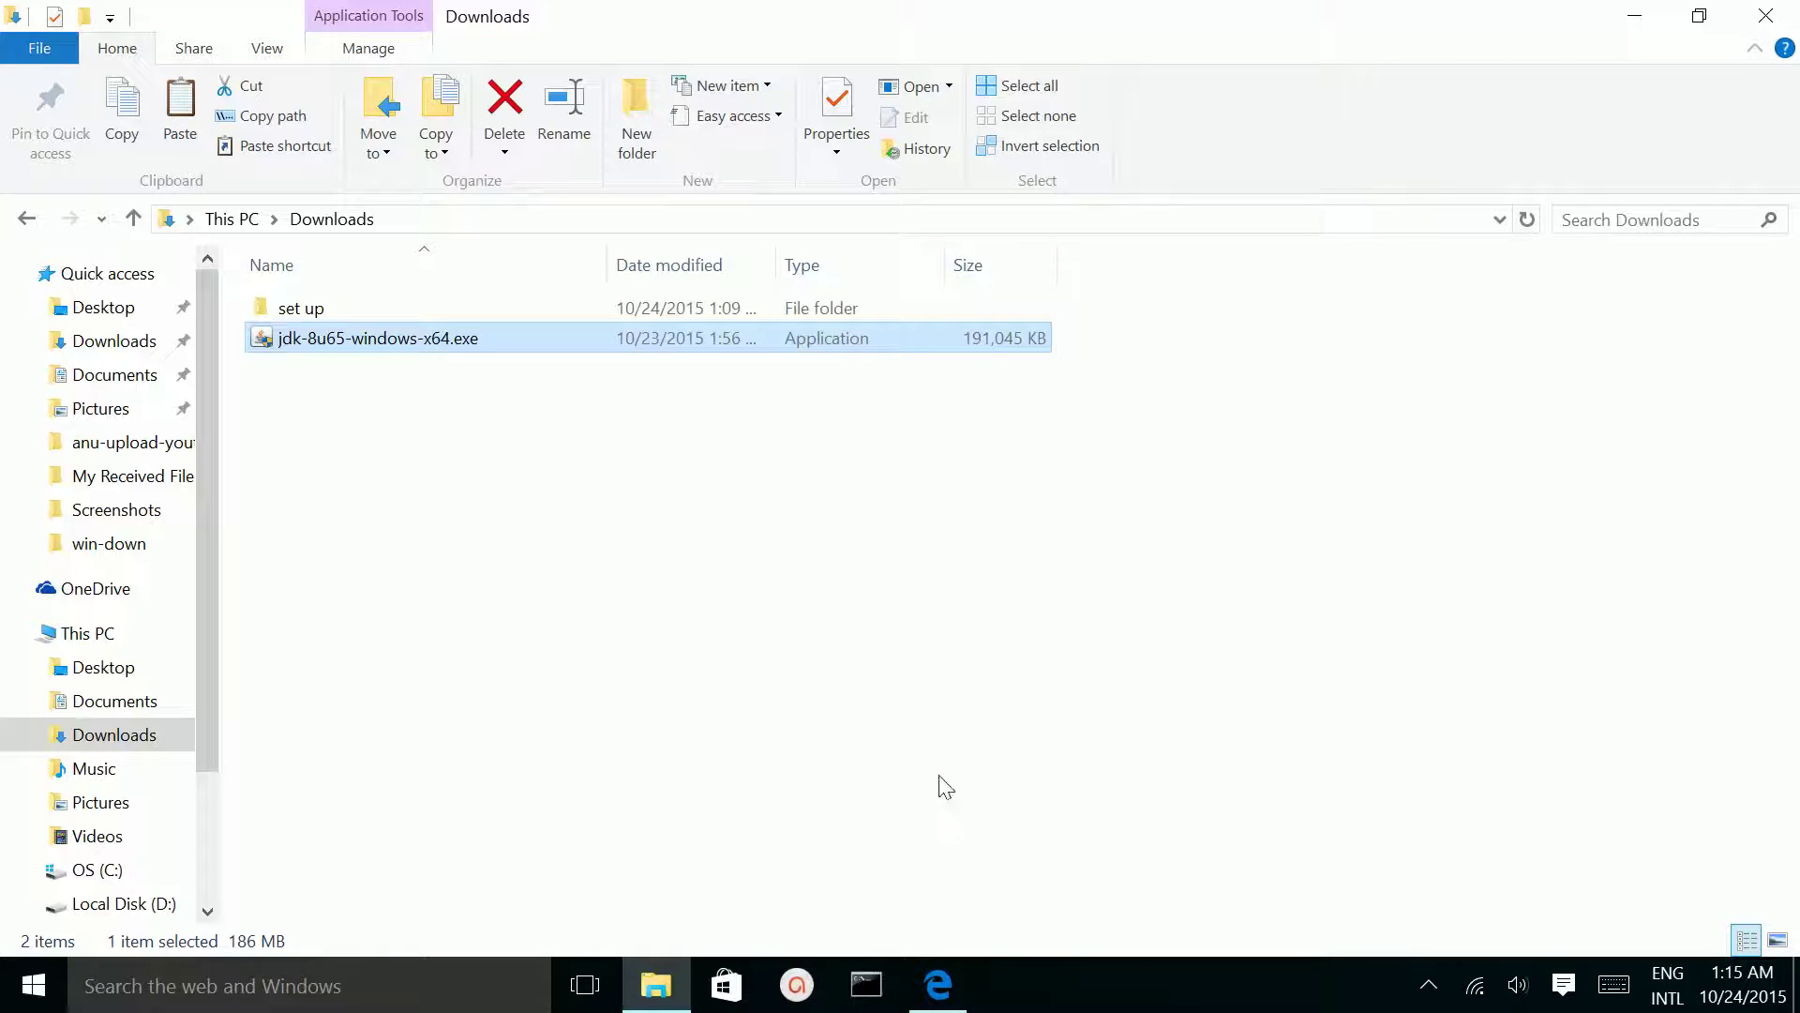
left_click(868, 987)
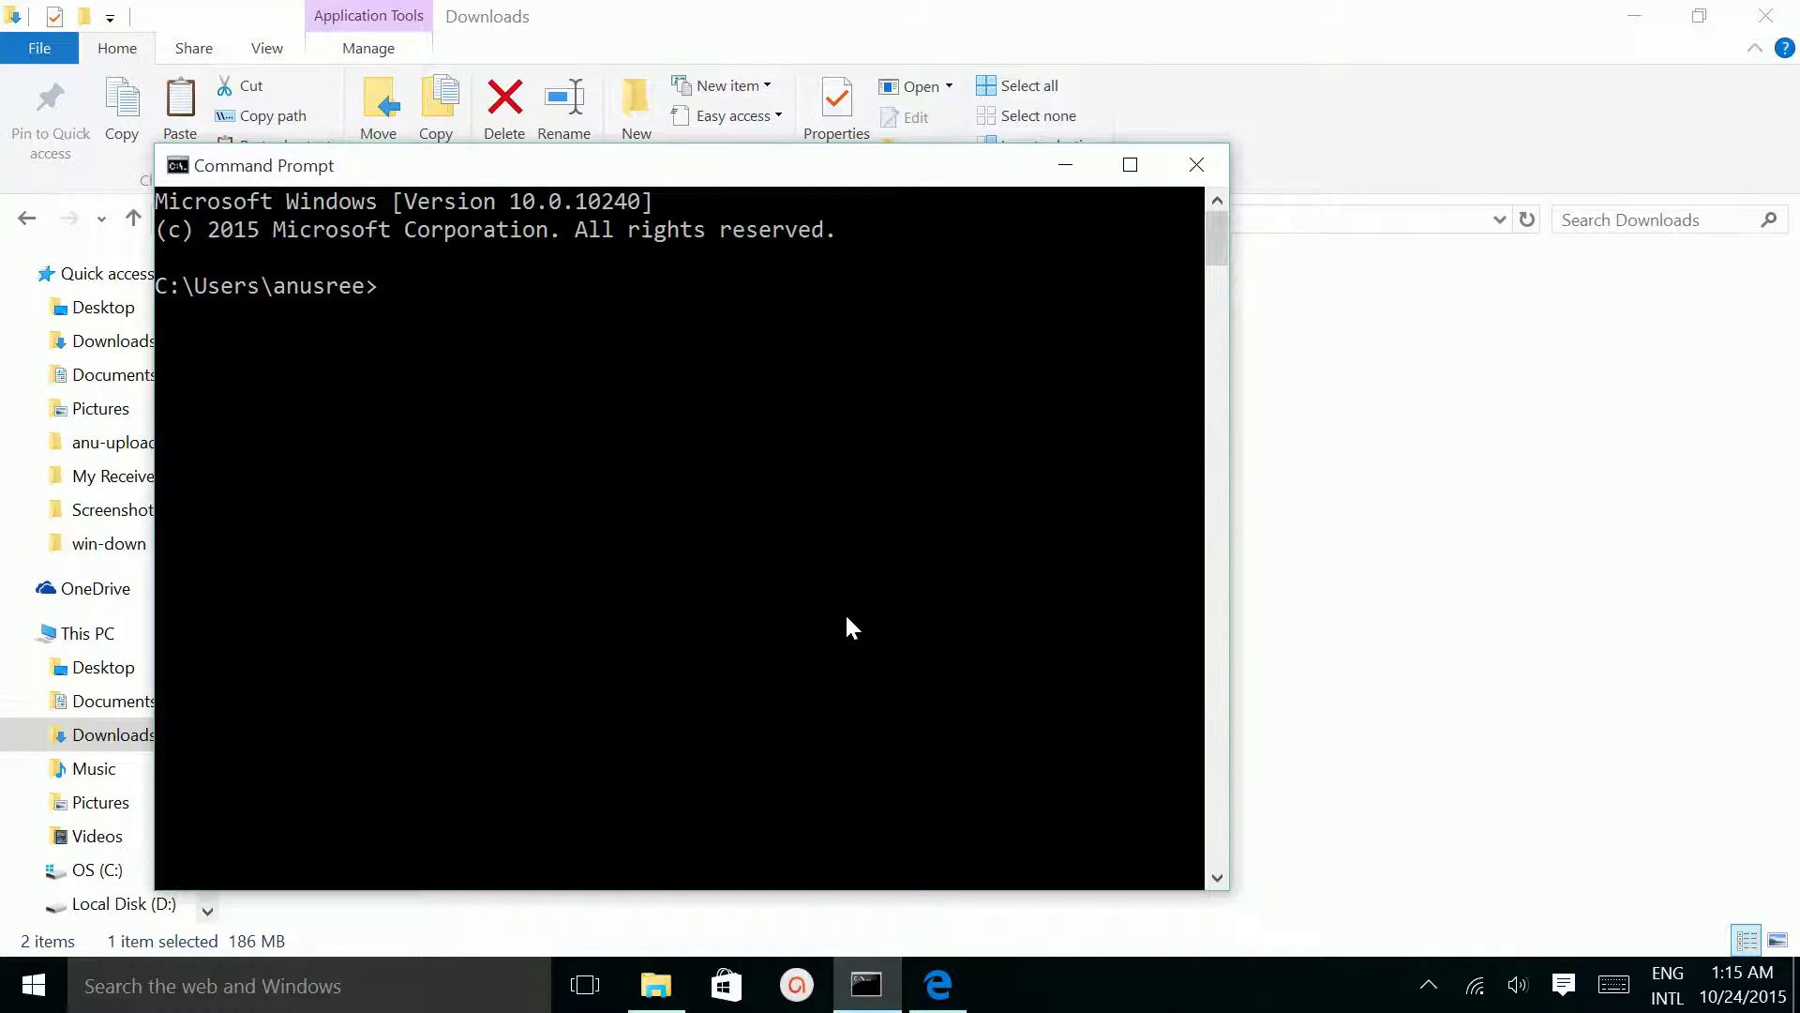
key("Return")
key("Return")
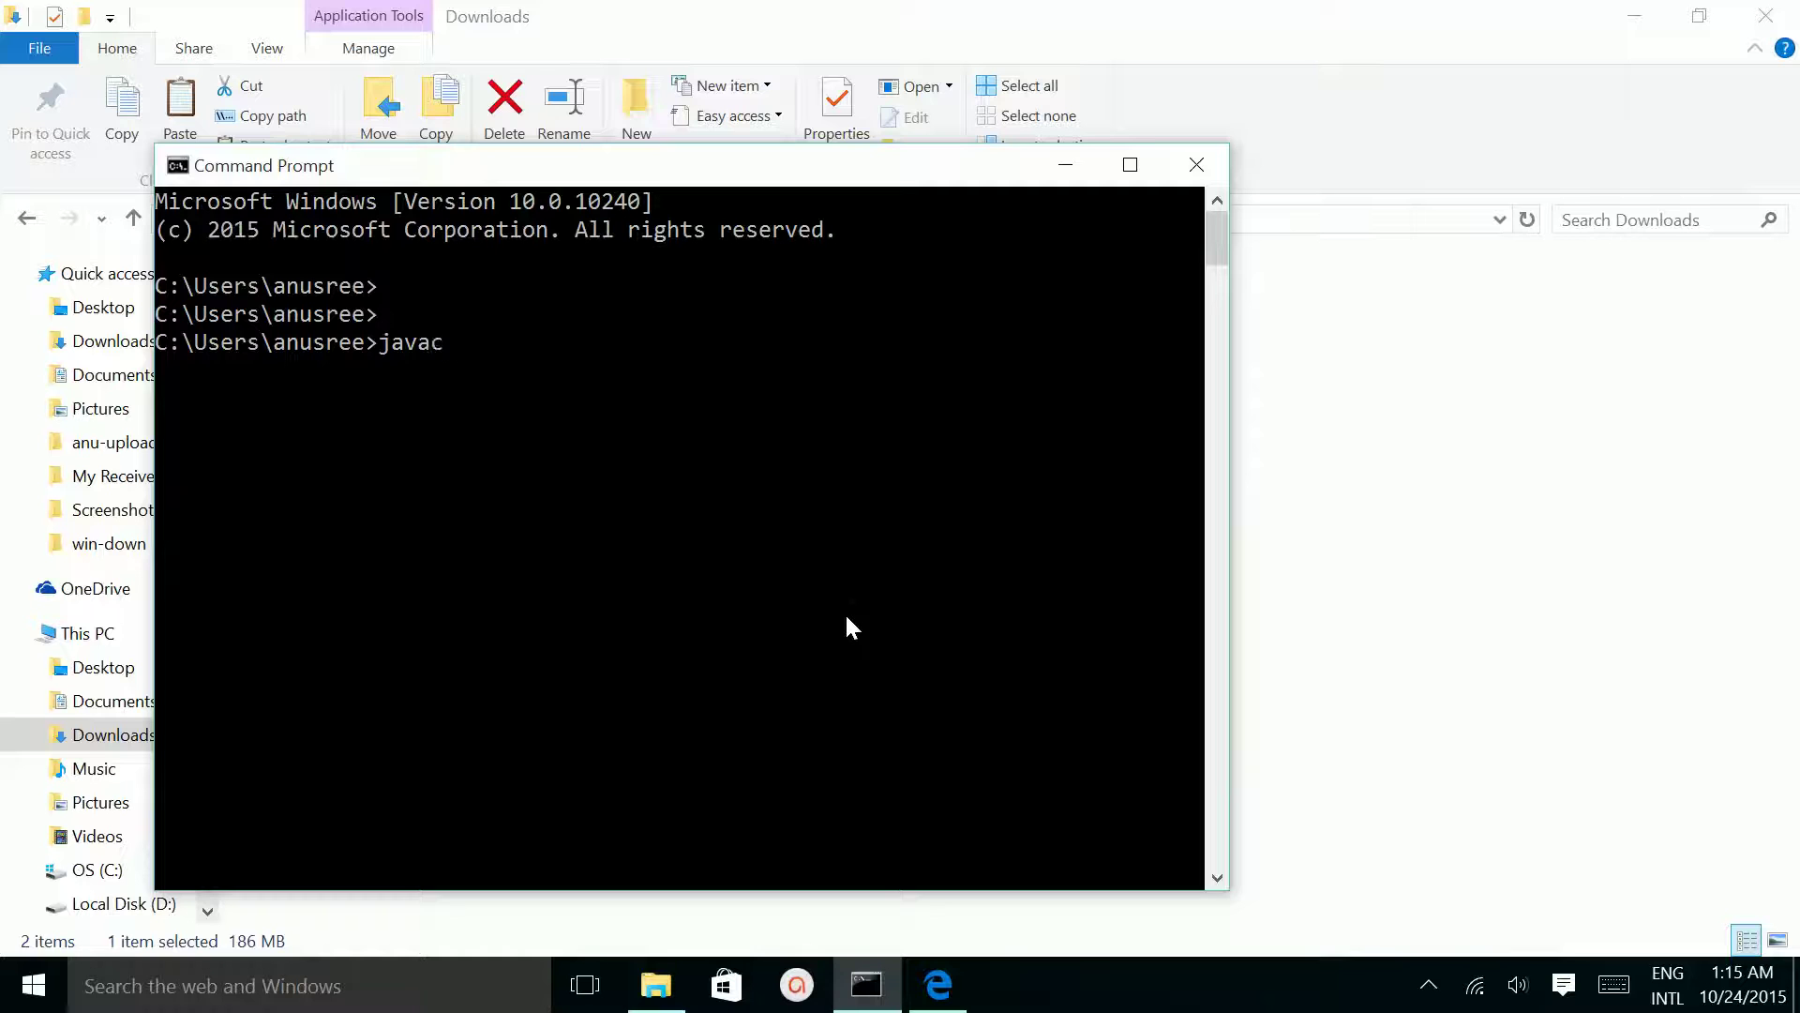
key("Return")
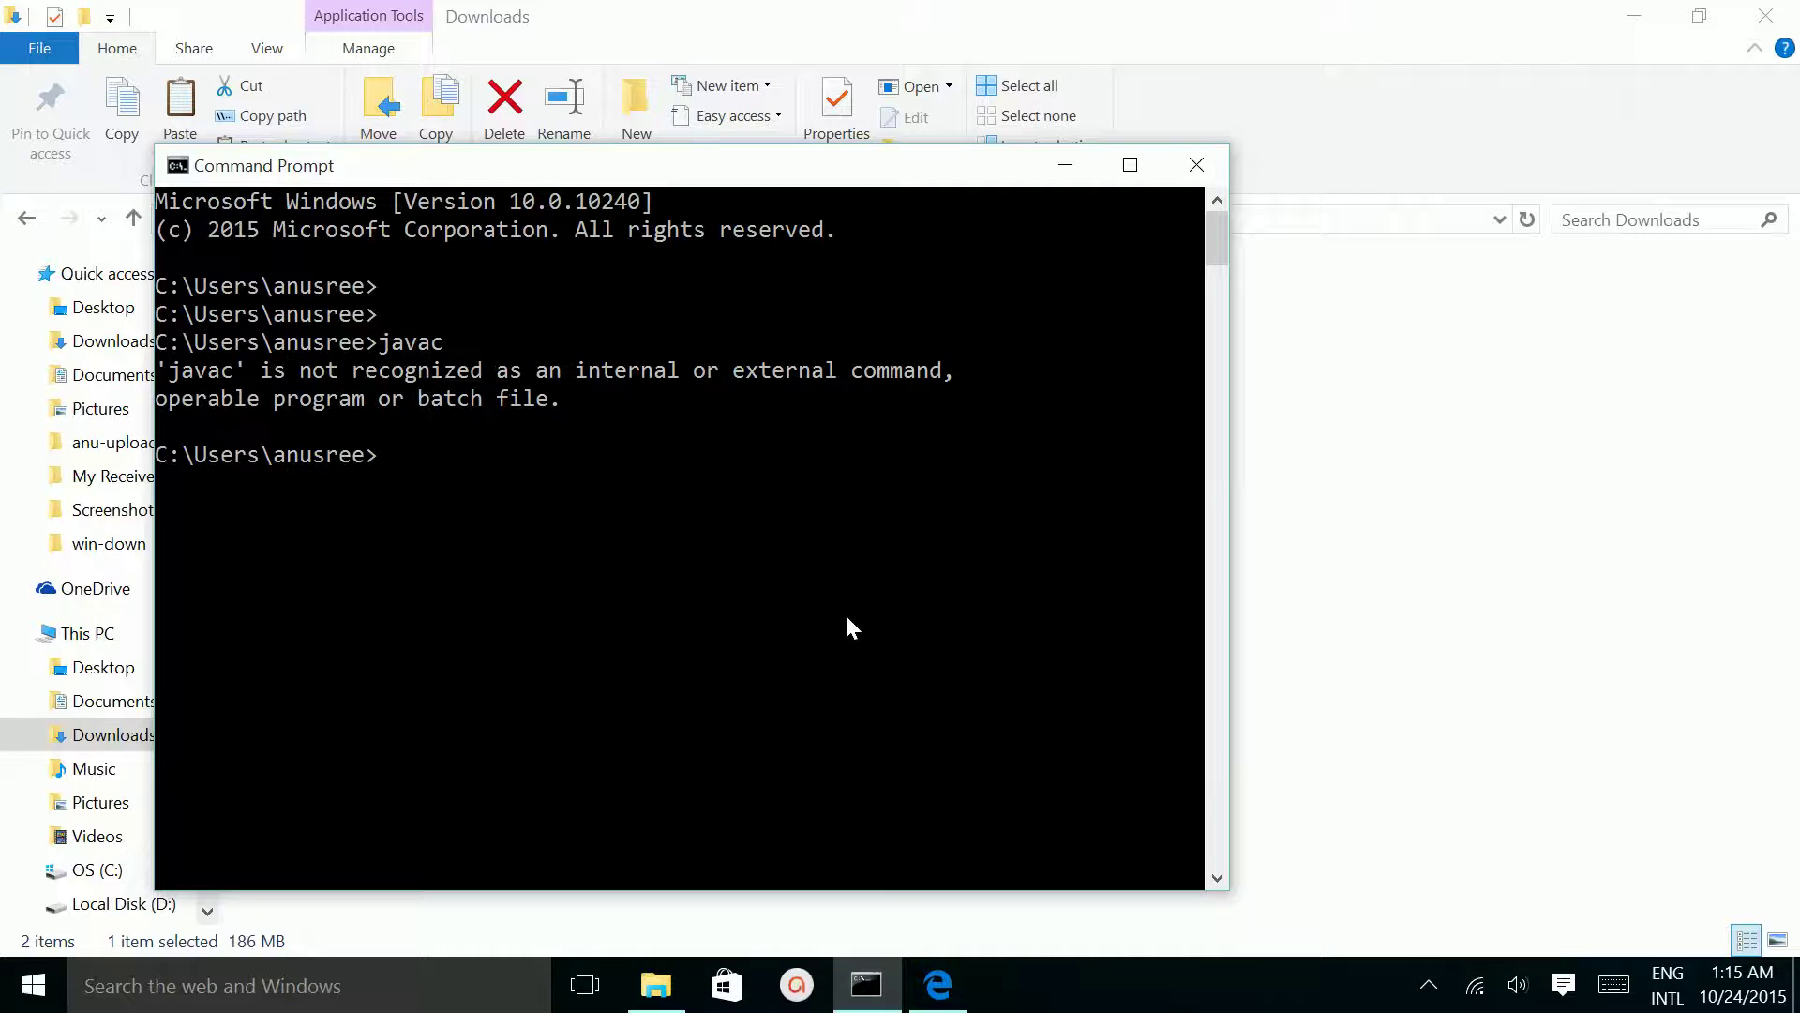
left_click(1640, 22)
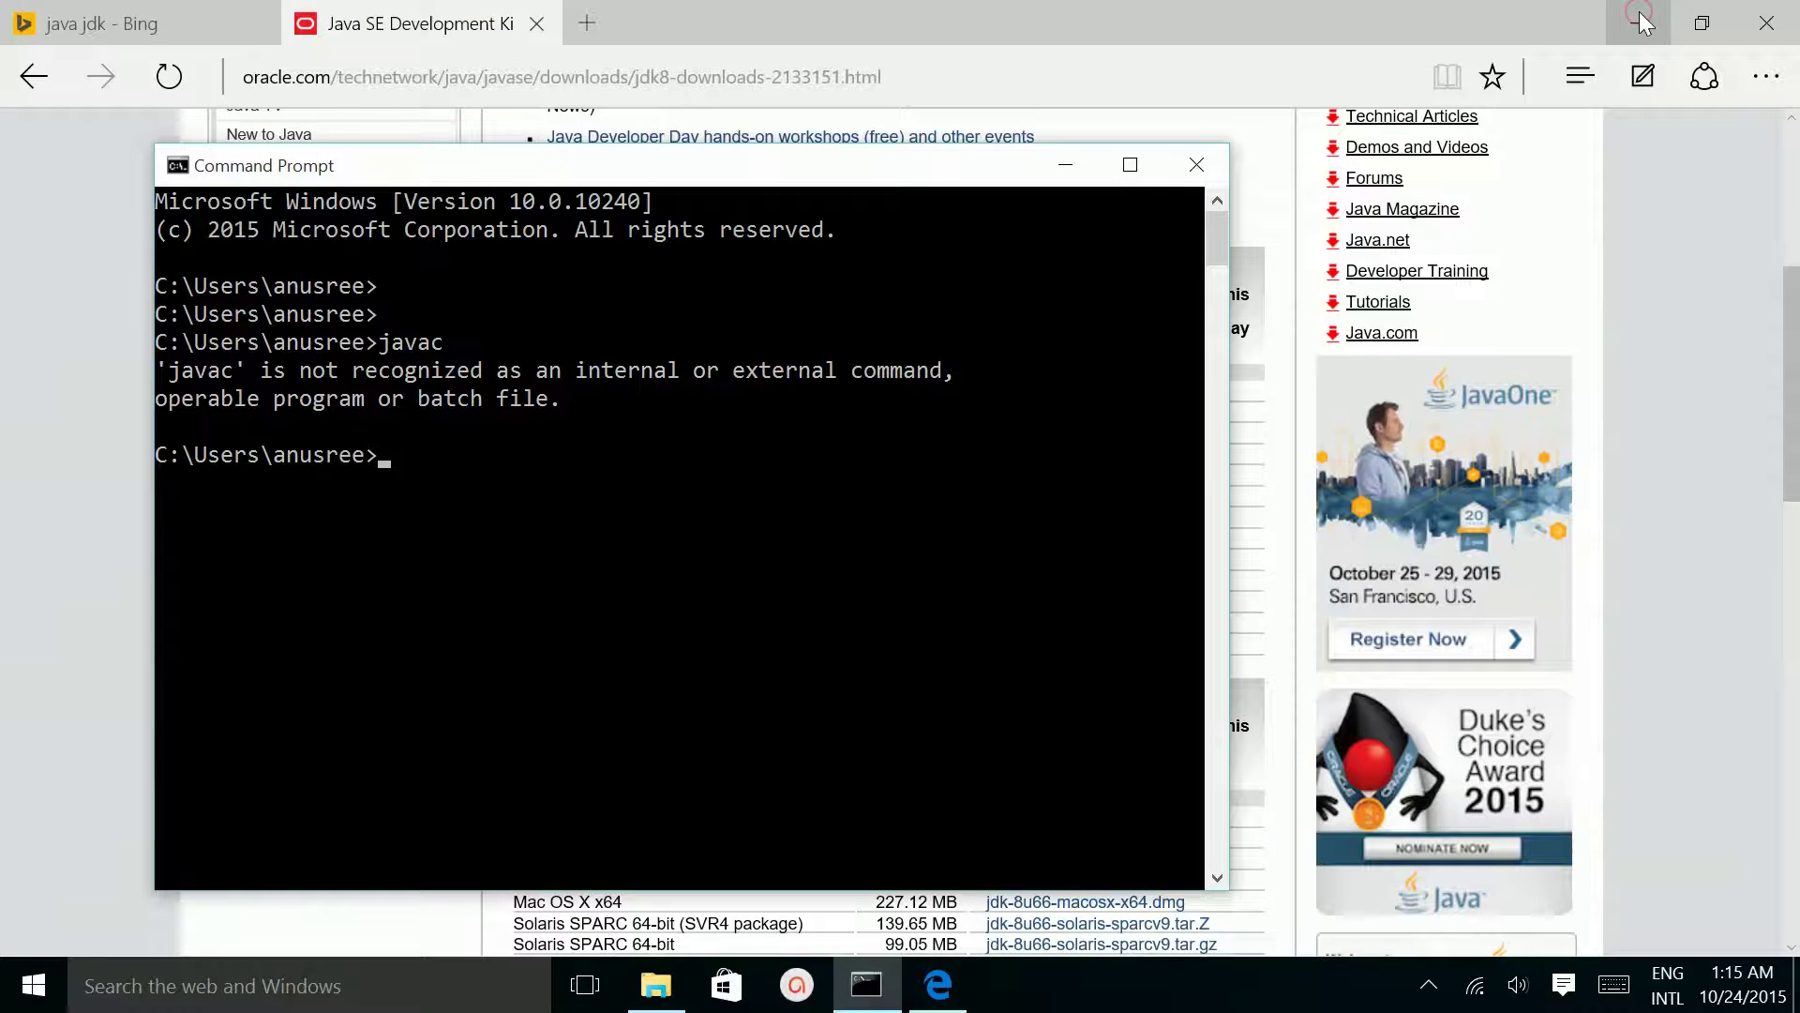
left_click(1066, 166)
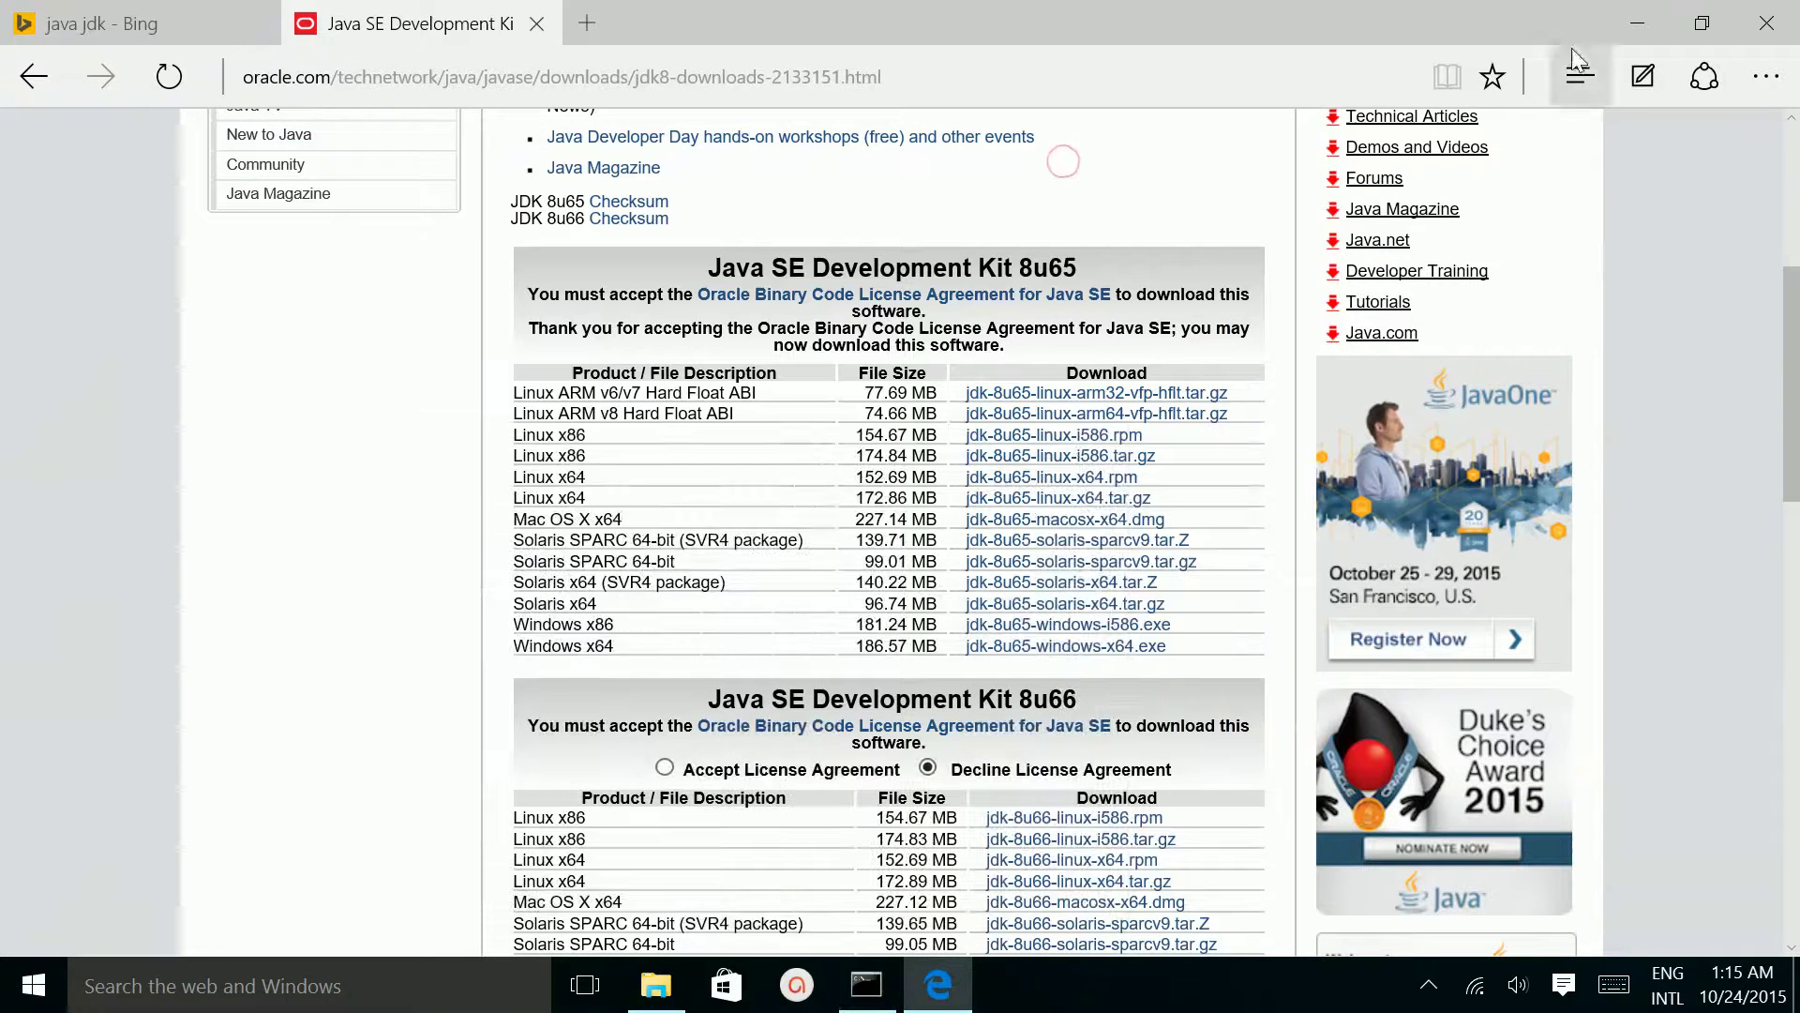
- Open This PC's system properties and reach Advanced system settings, closing the stray Device Manager
left_click(1648, 21)
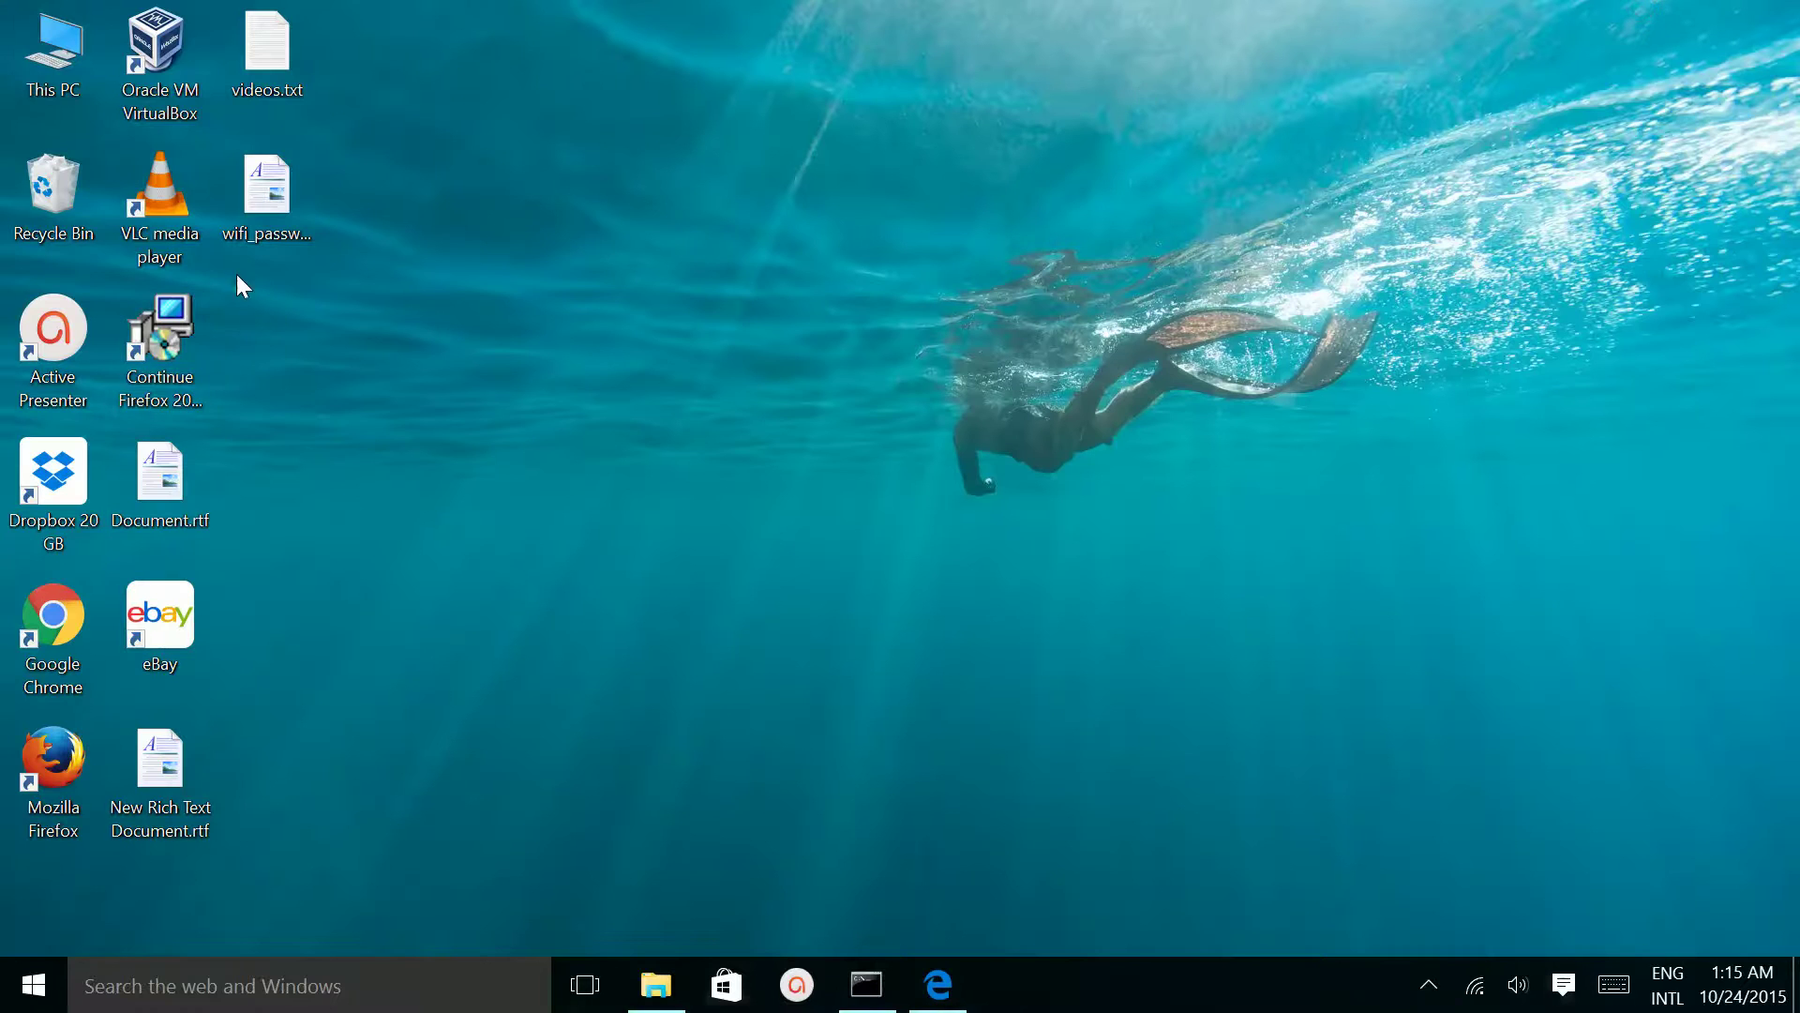
right_click(47, 66)
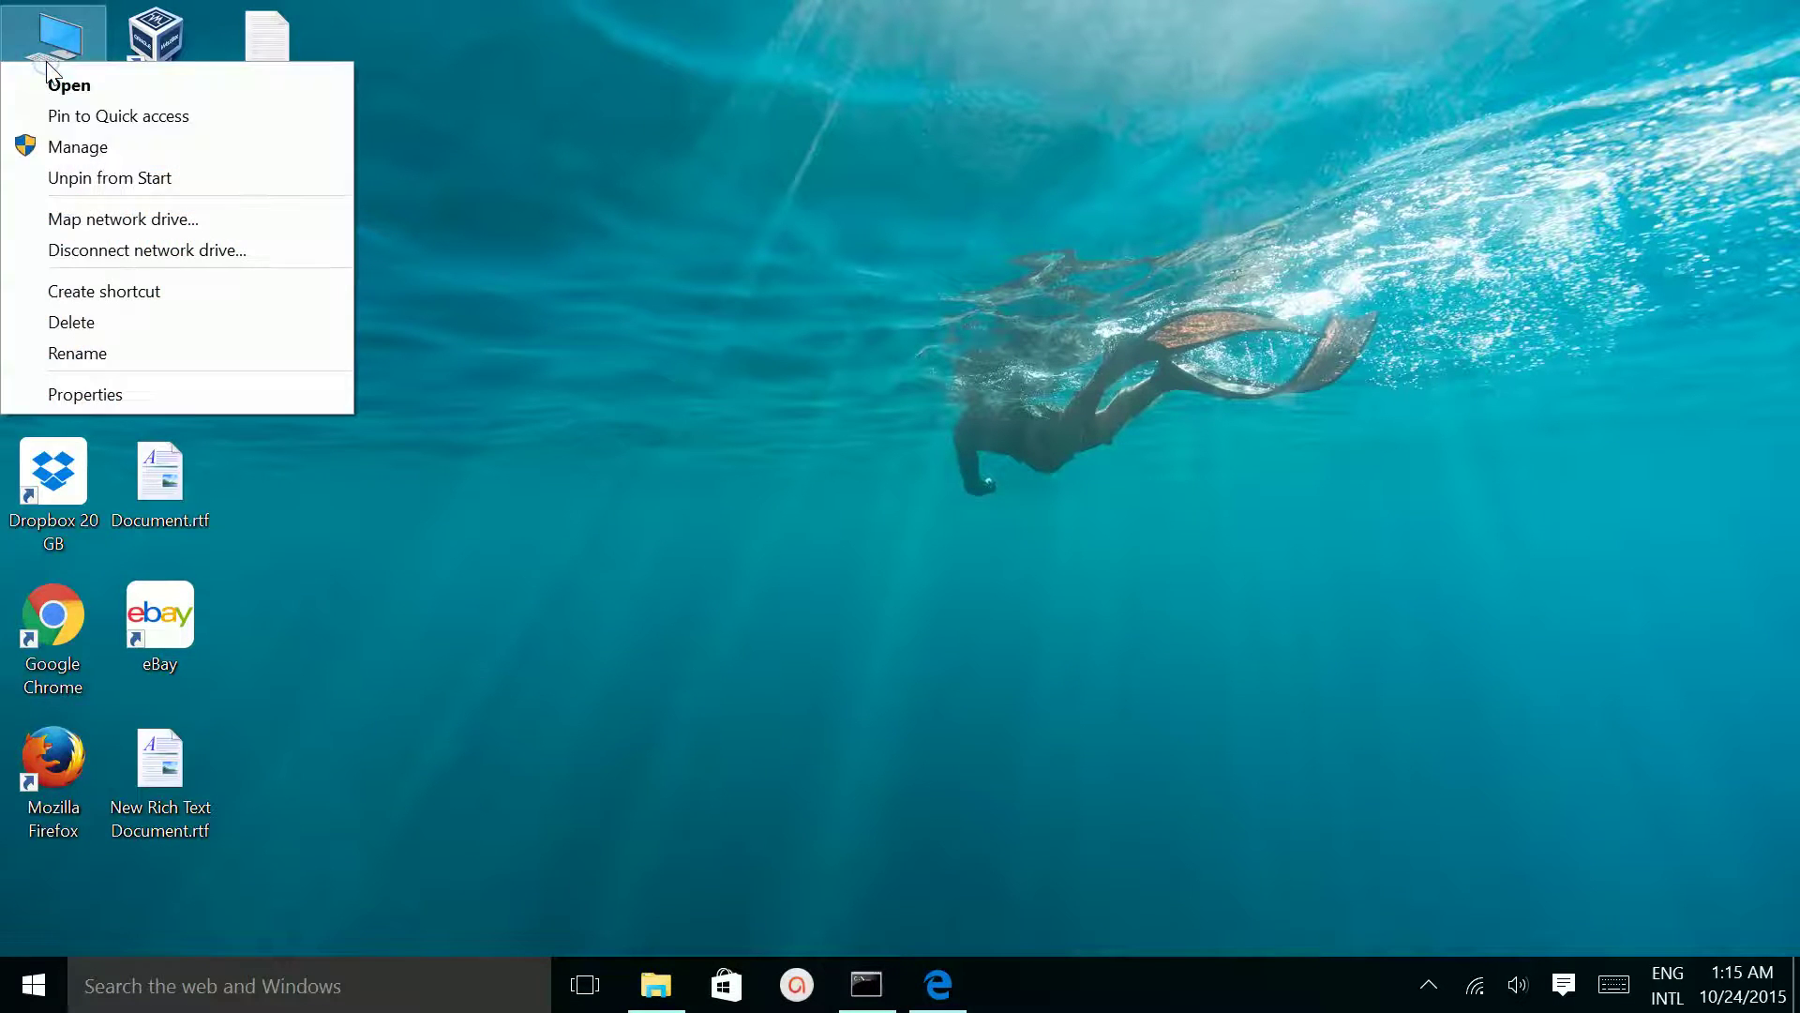
left_click(83, 394)
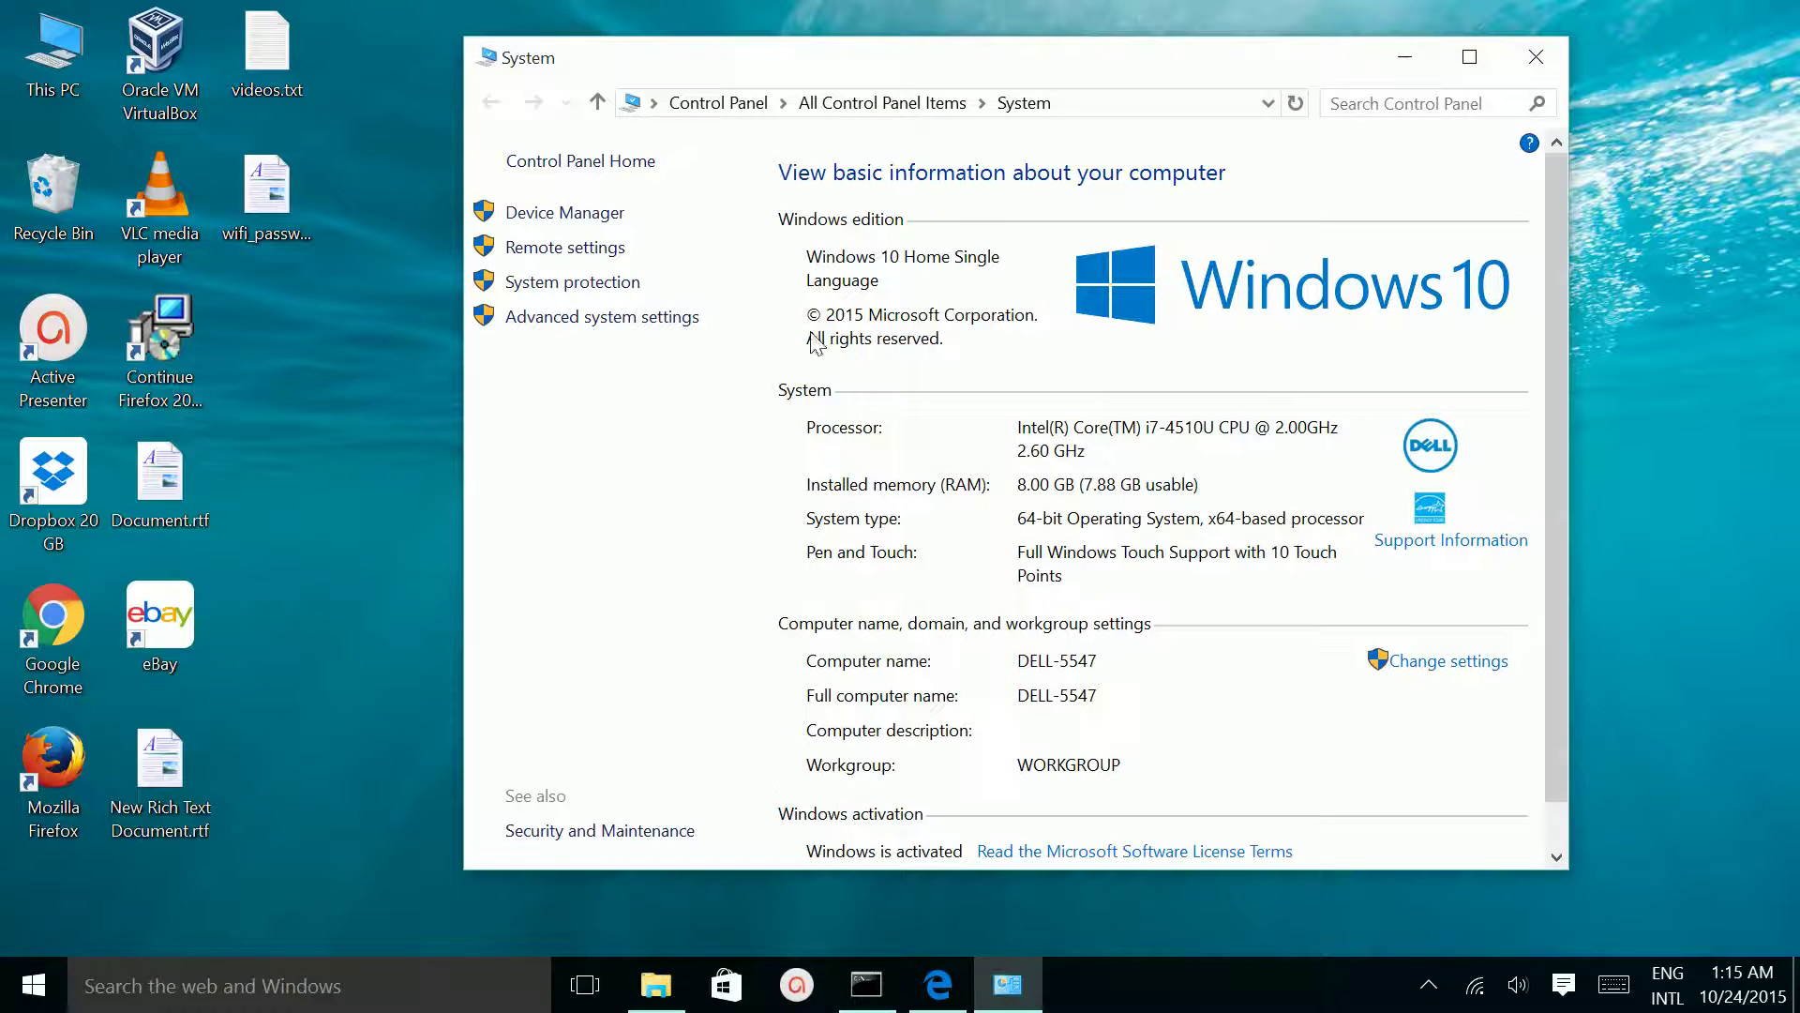
left_click(580, 214)
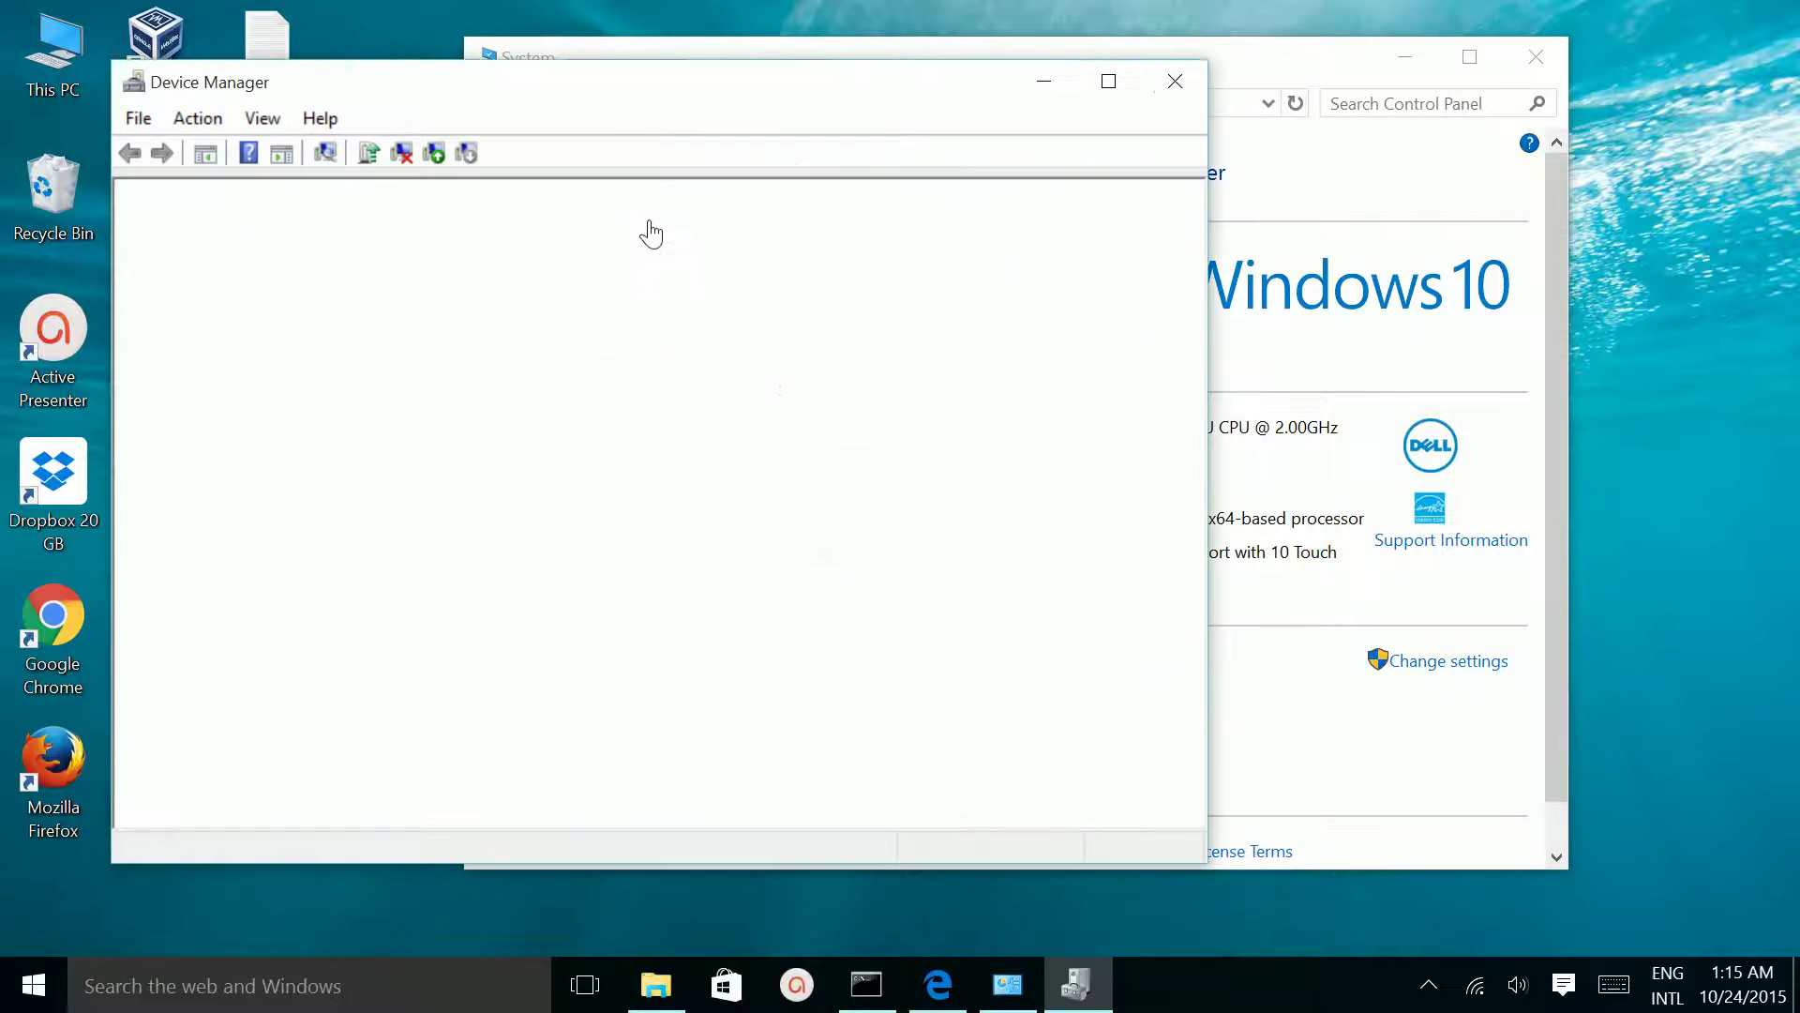
left_click(1175, 81)
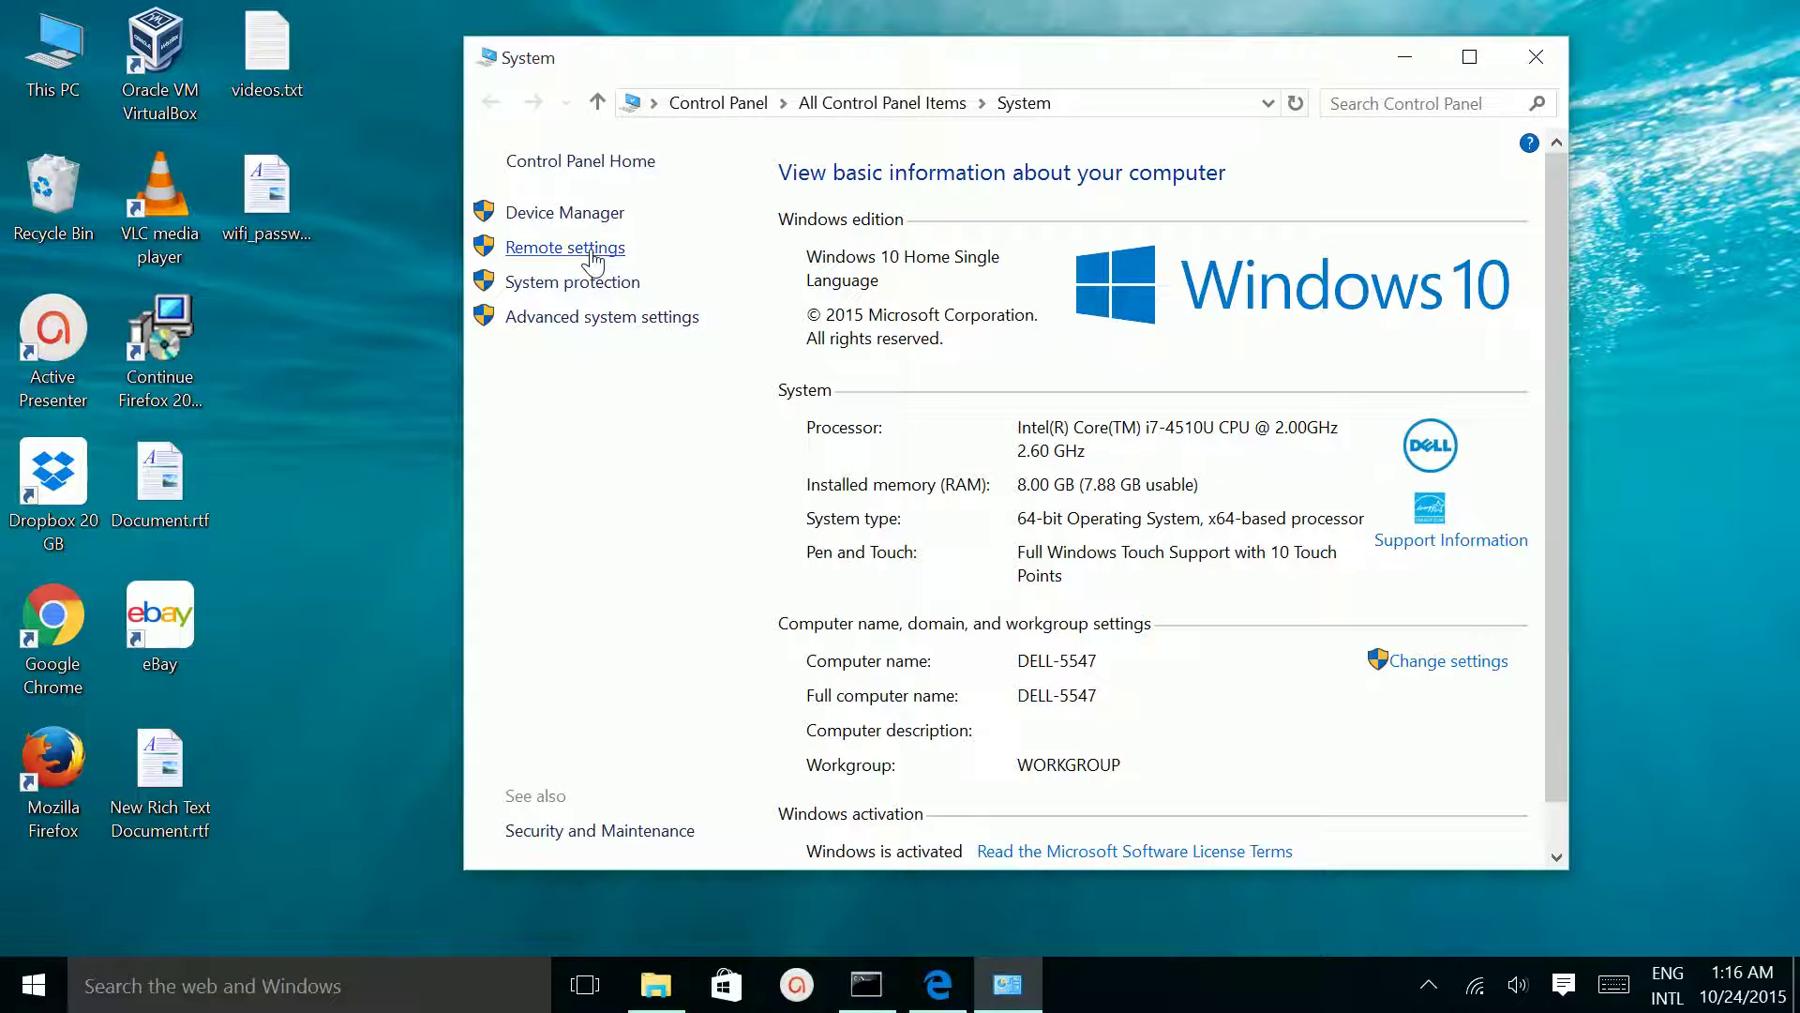
left_click(591, 319)
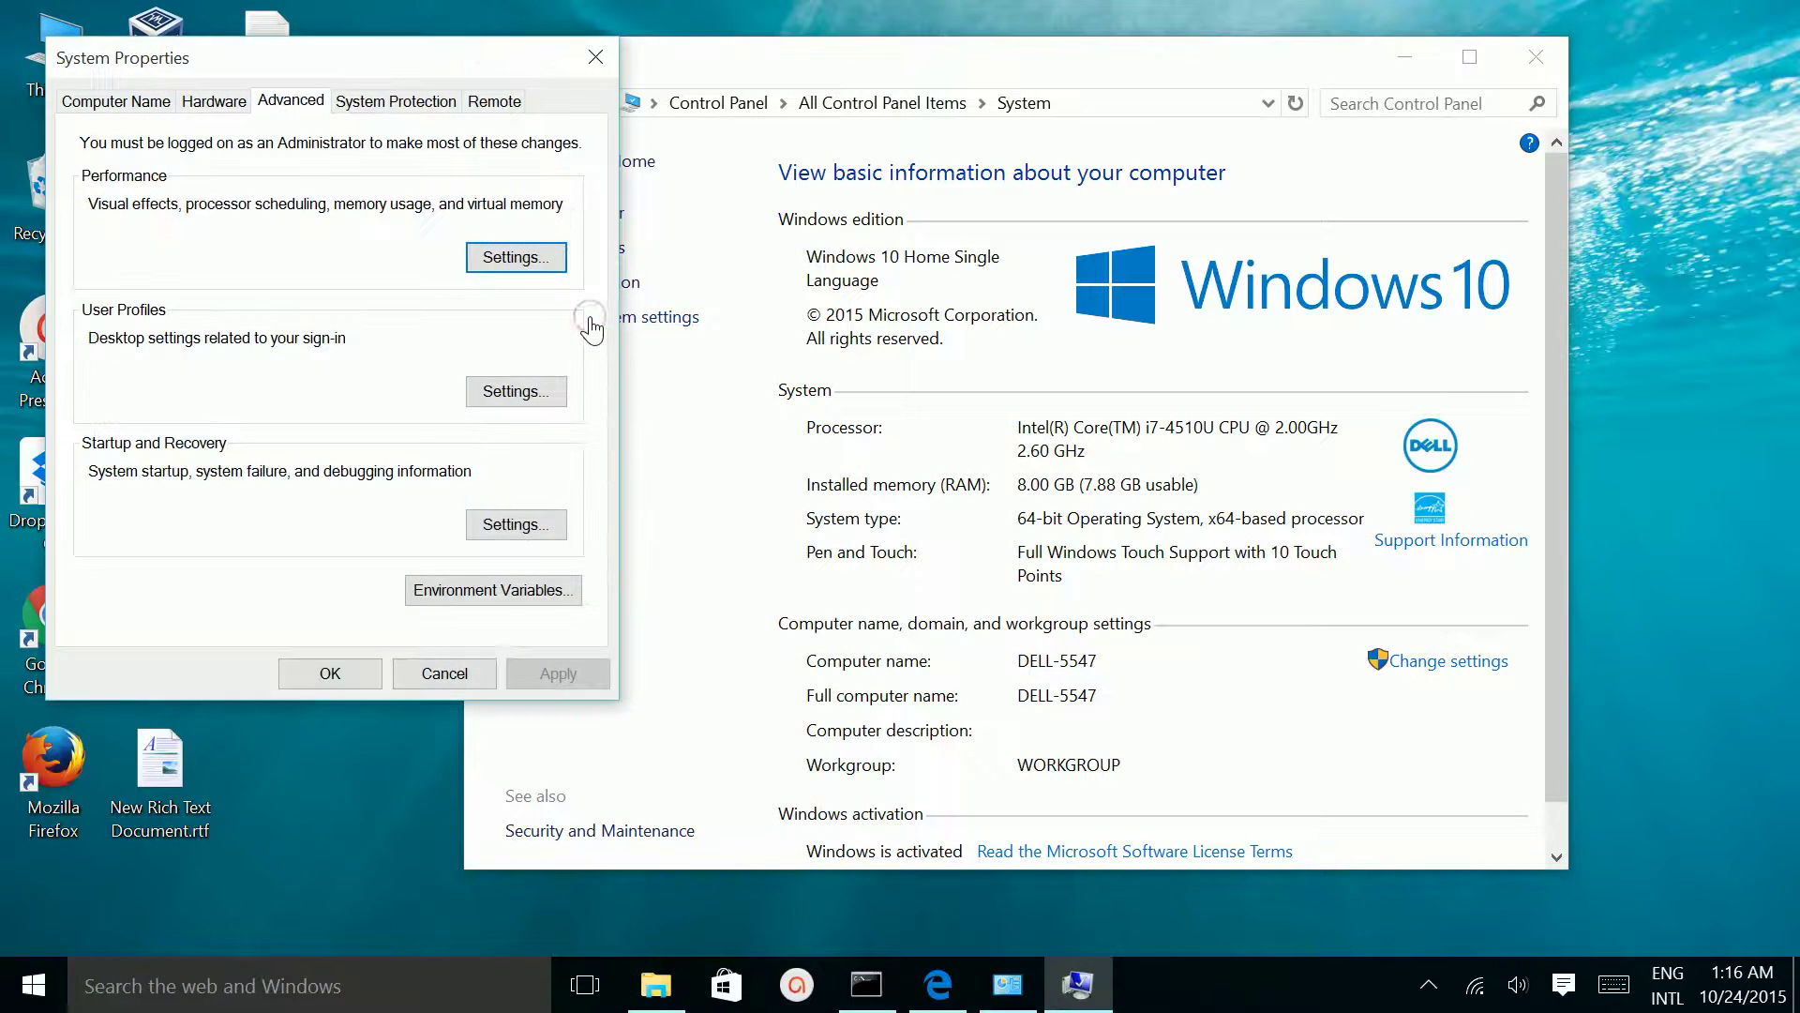
- Open the user path variable (C:\Python27;) for editing in Environment Variables
left_click(493, 592)
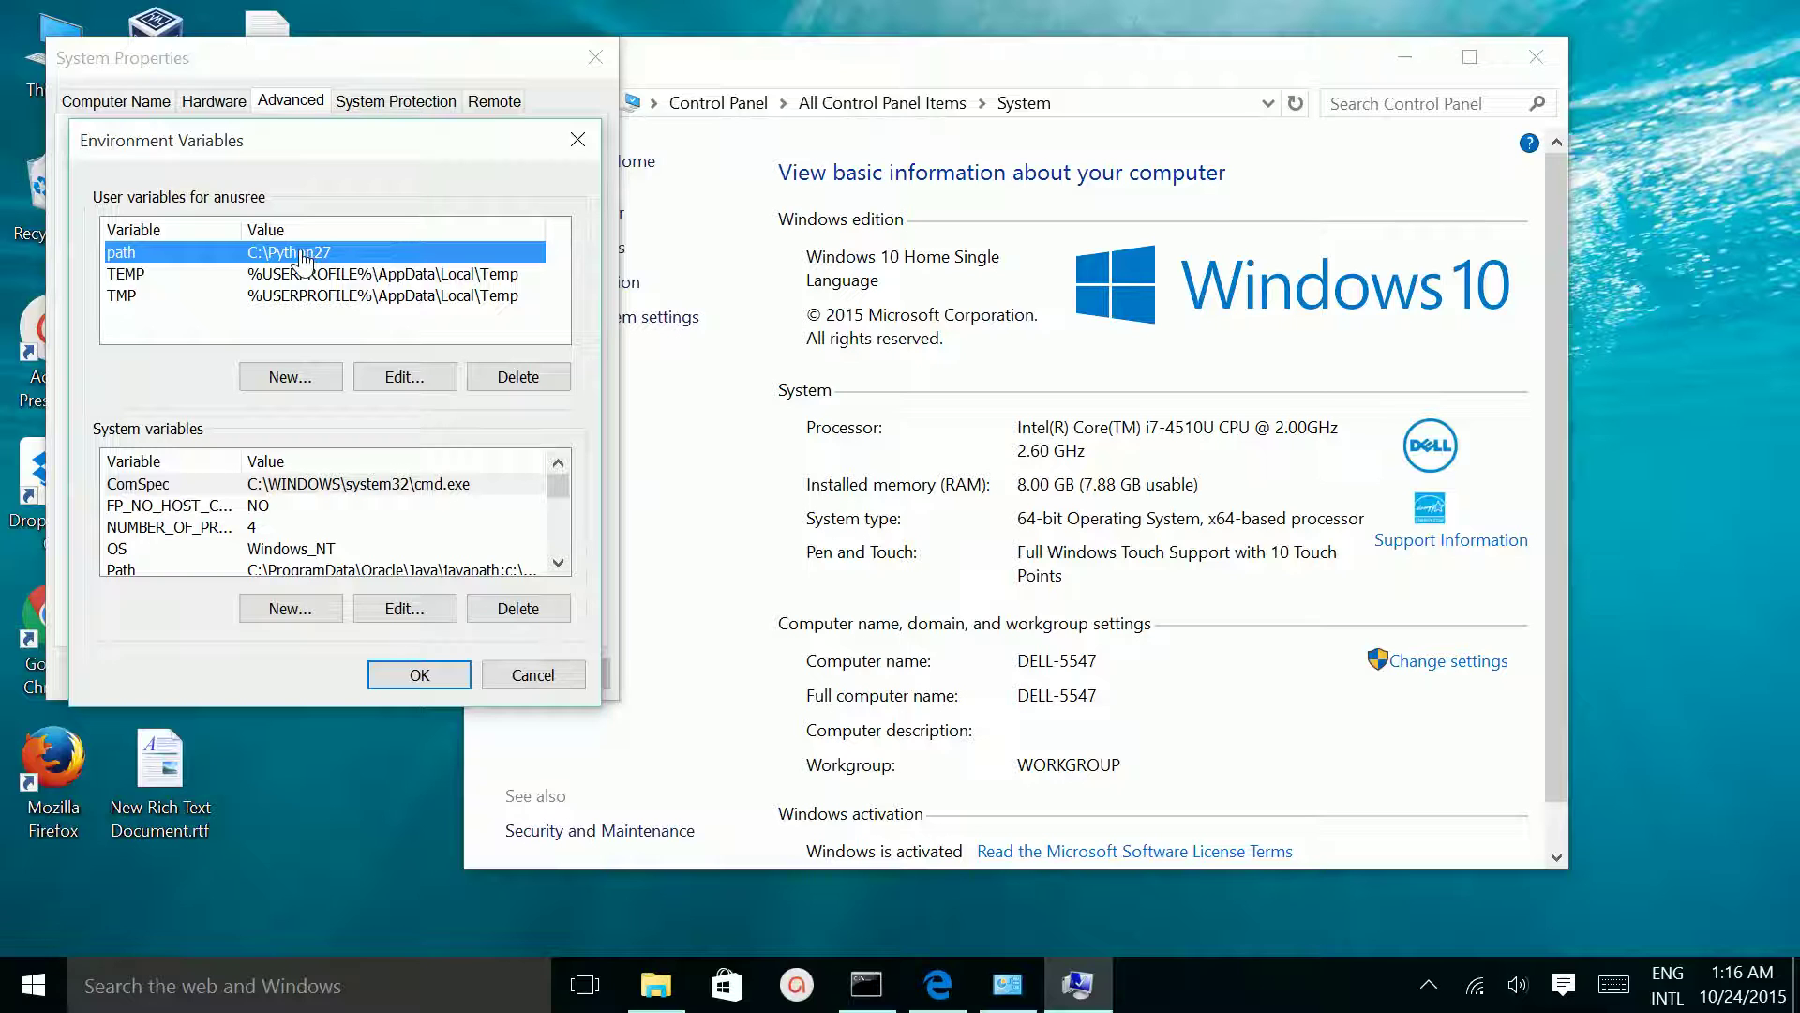
left_click(412, 380)
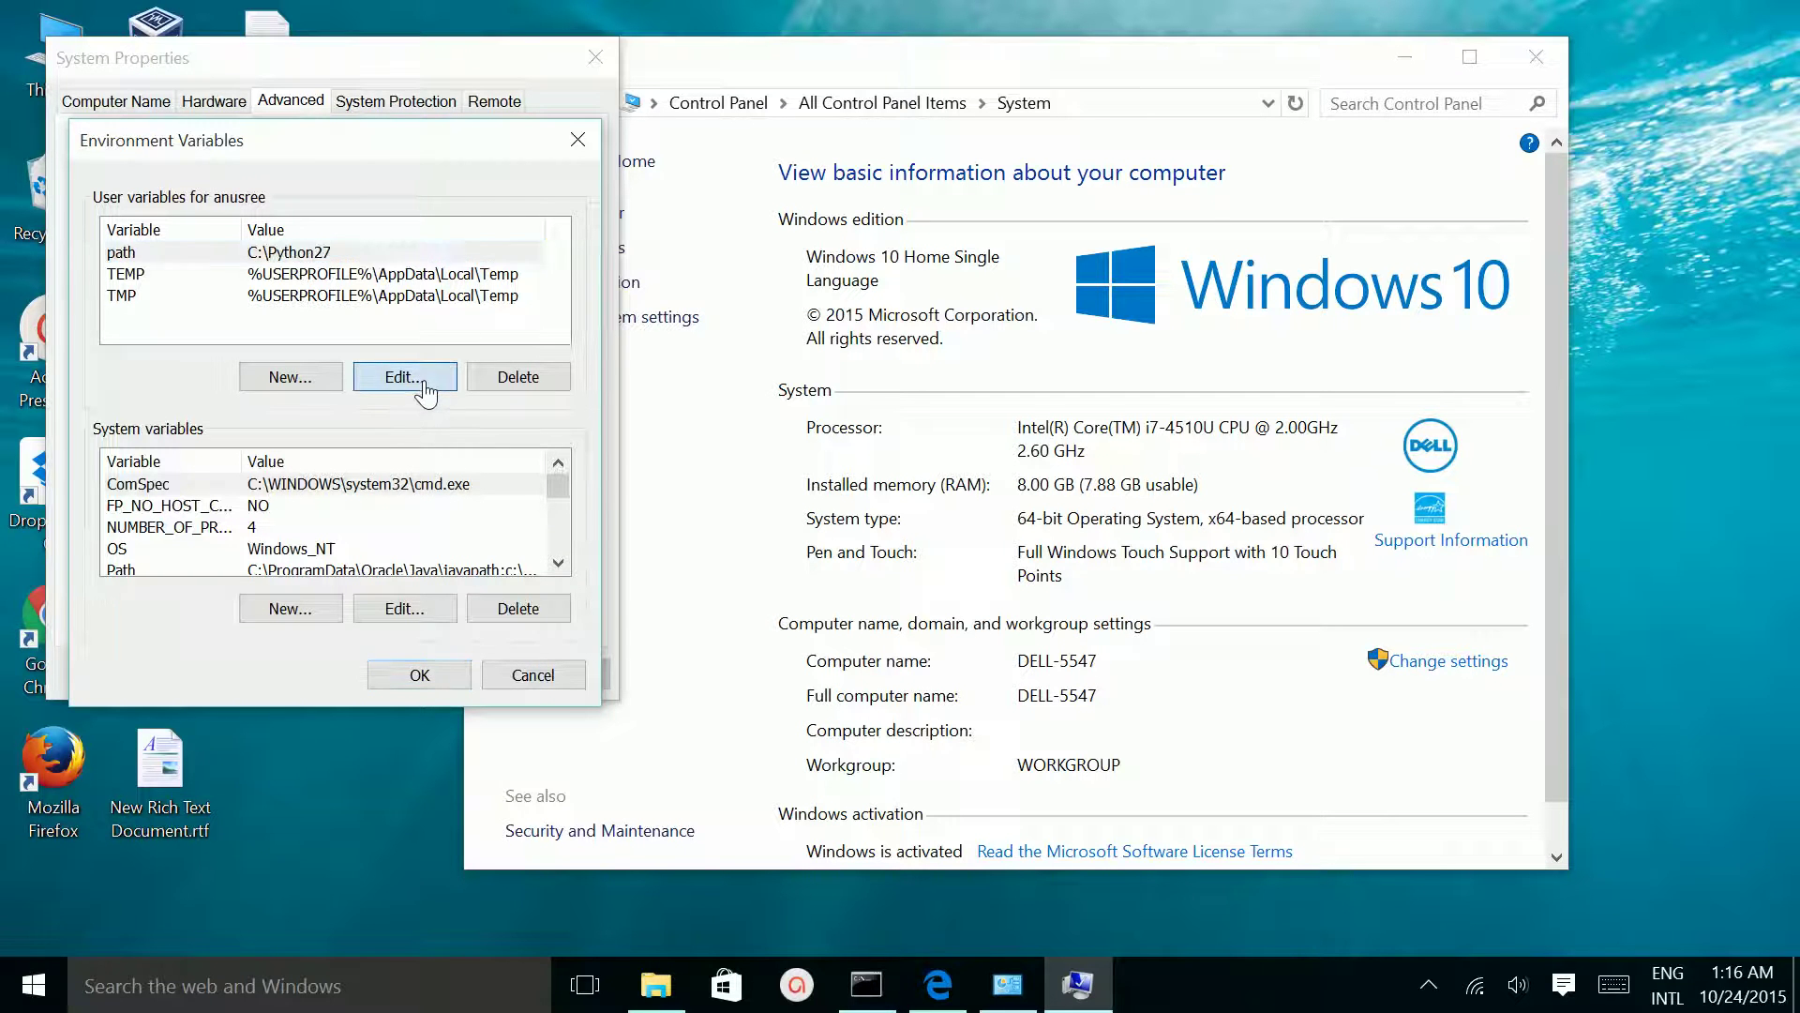
left_click(413, 325)
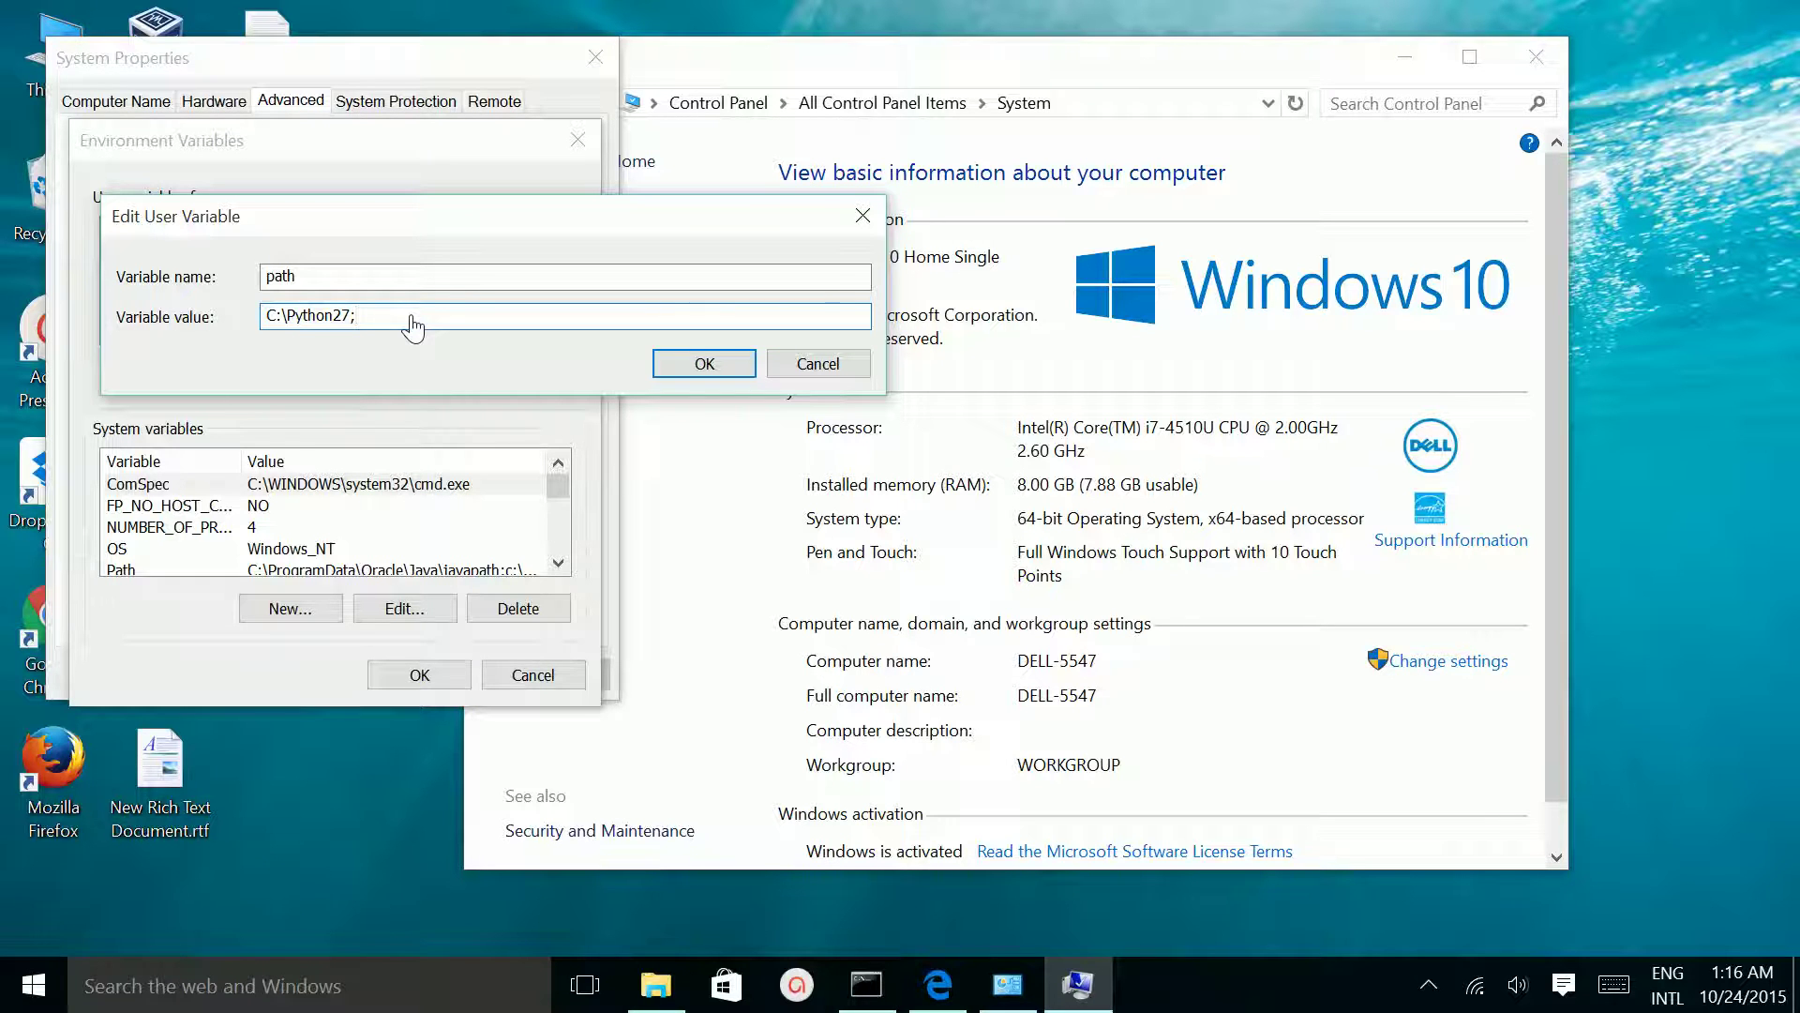
left_click(656, 984)
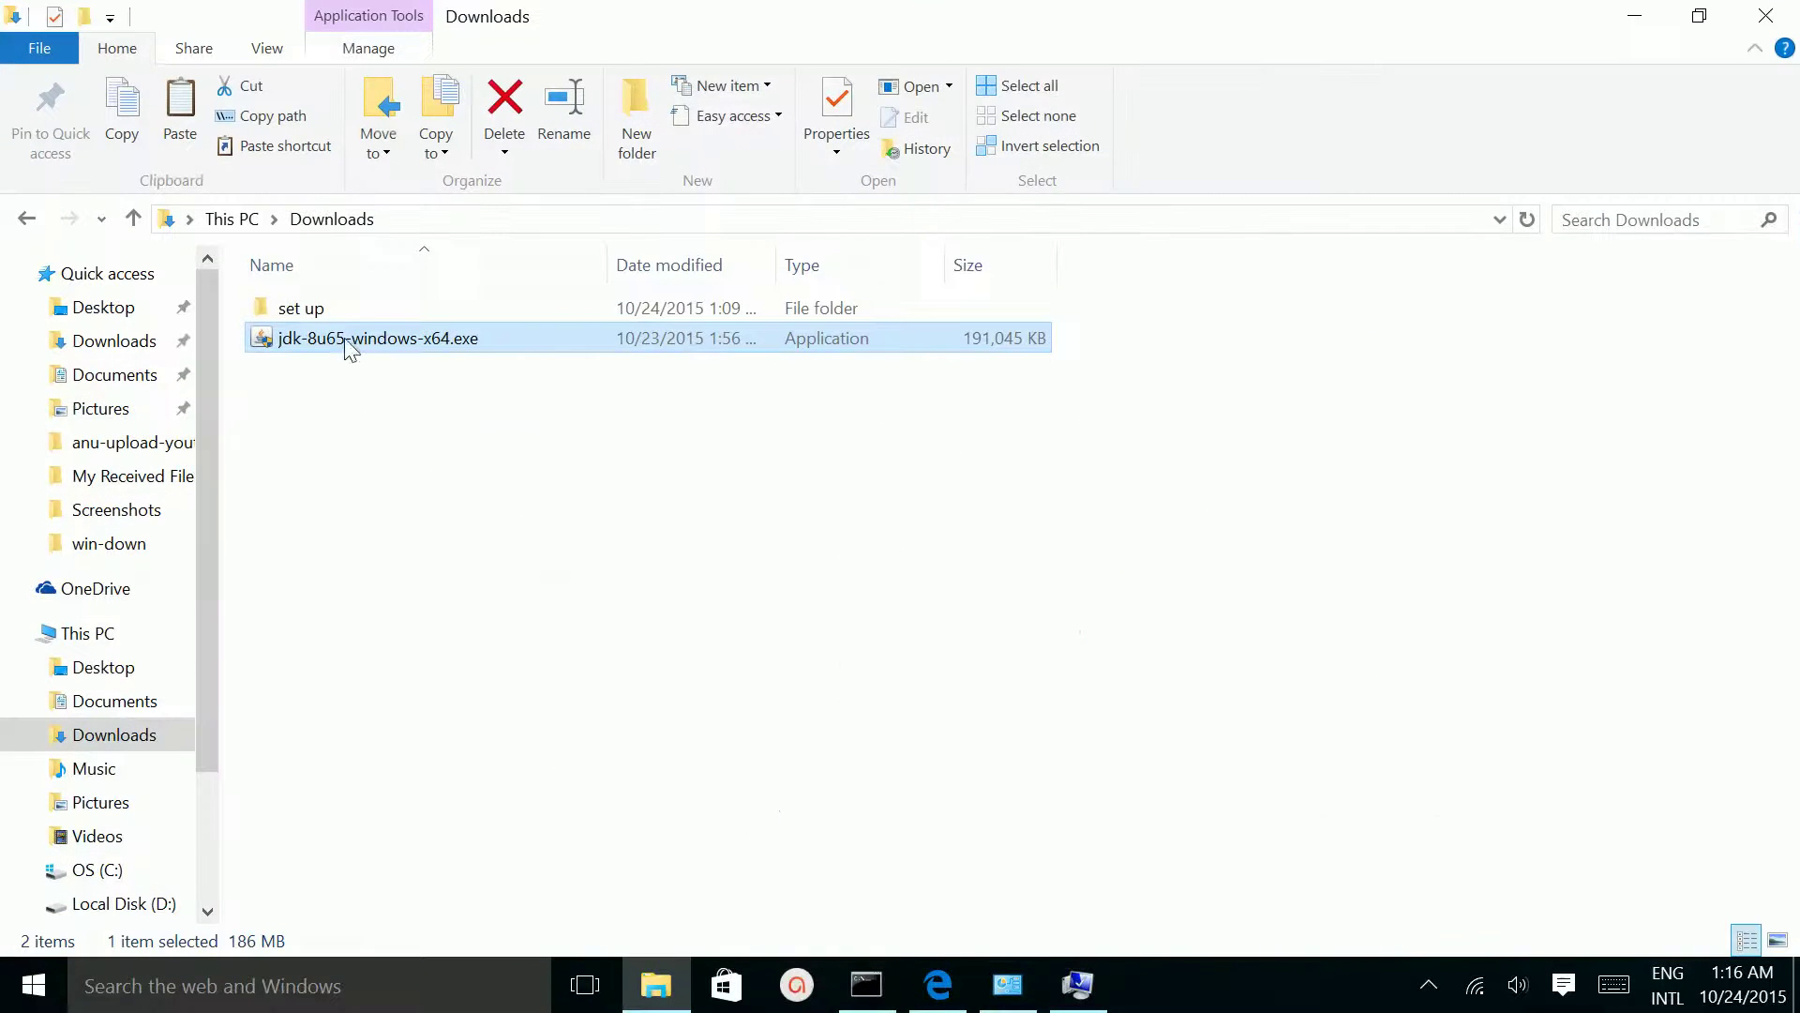
- Browse to C:\Program Files\Java\jdk1.8.0_65\bin in File Explorer
left_click(120, 875)
left_click(379, 610)
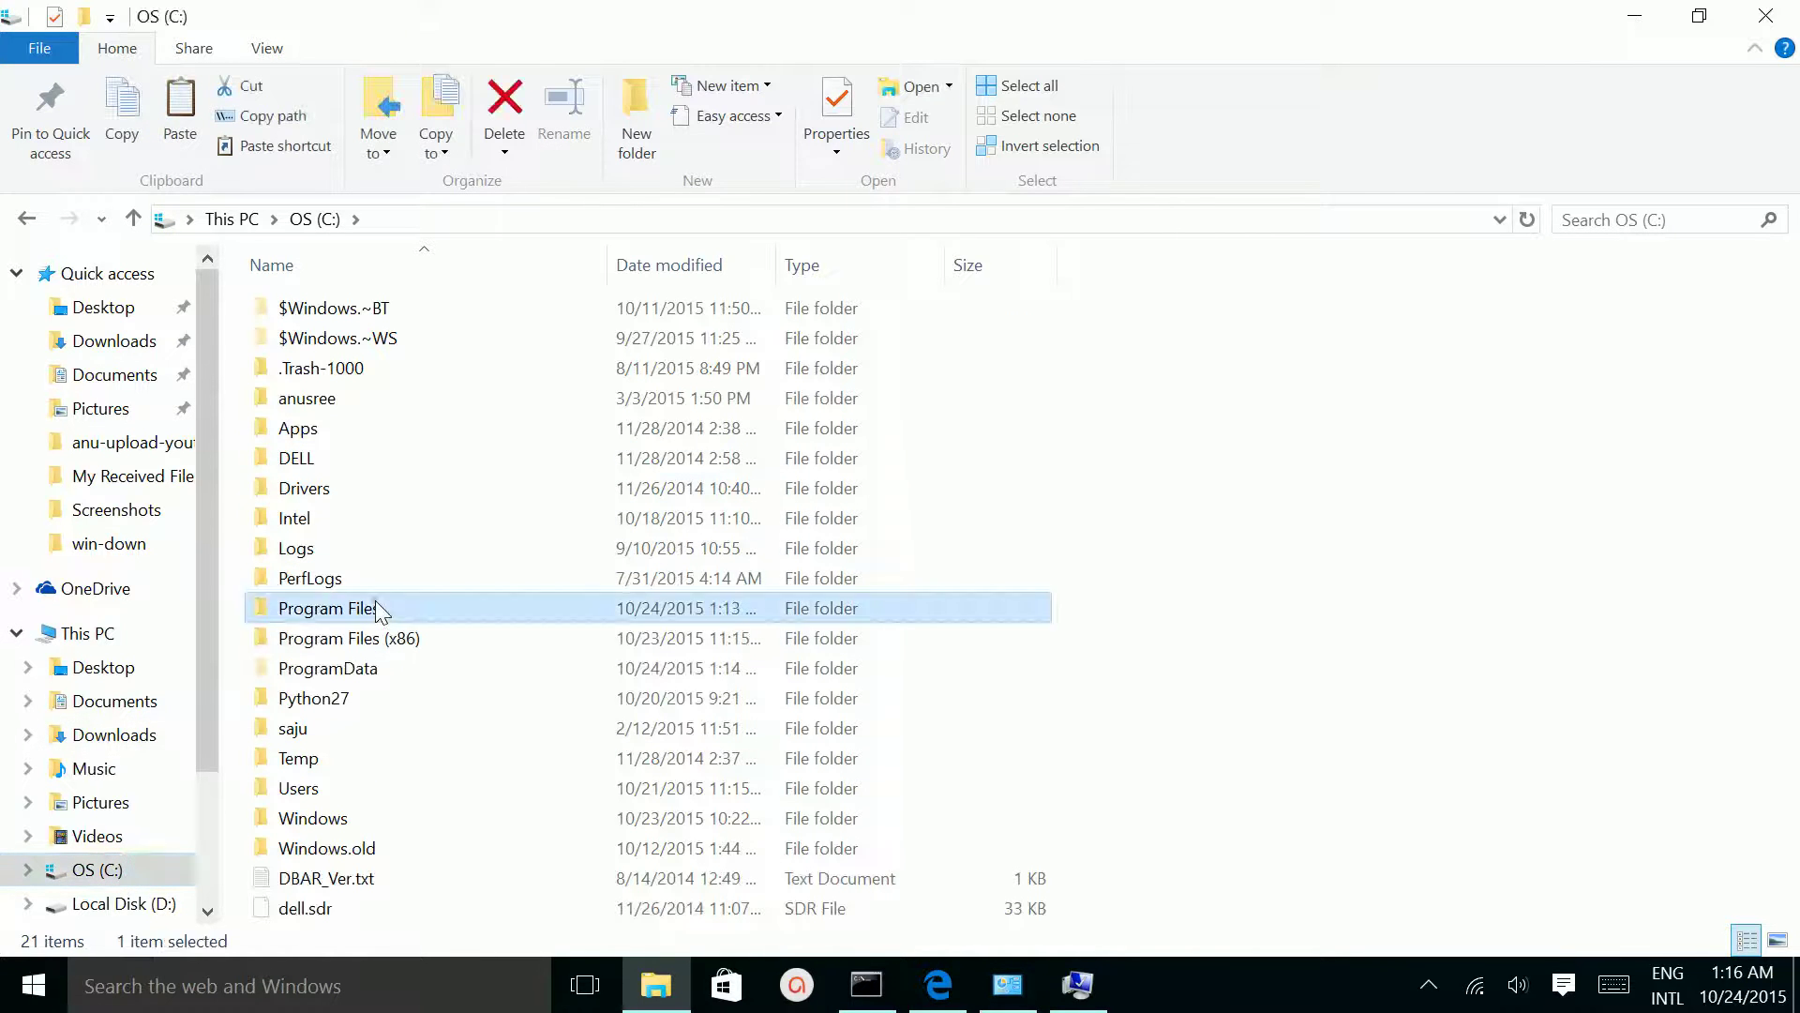
double_click(379, 610)
left_click(301, 583)
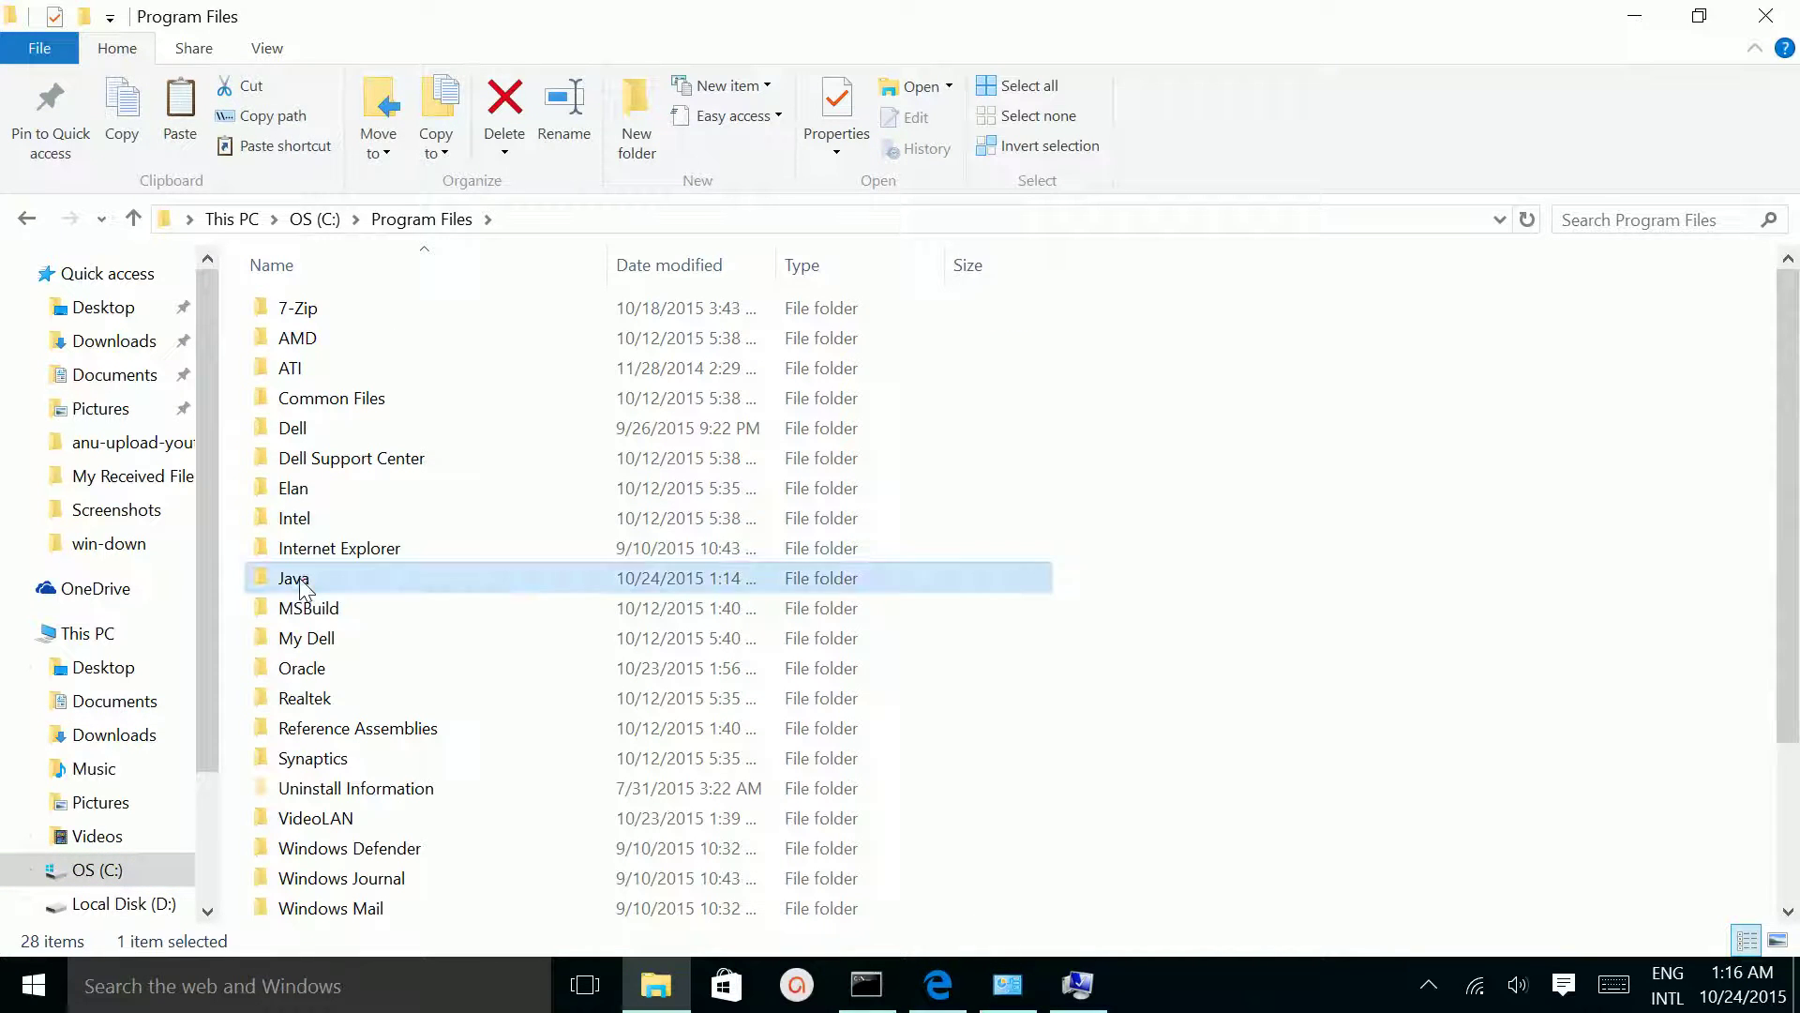
double_click(301, 581)
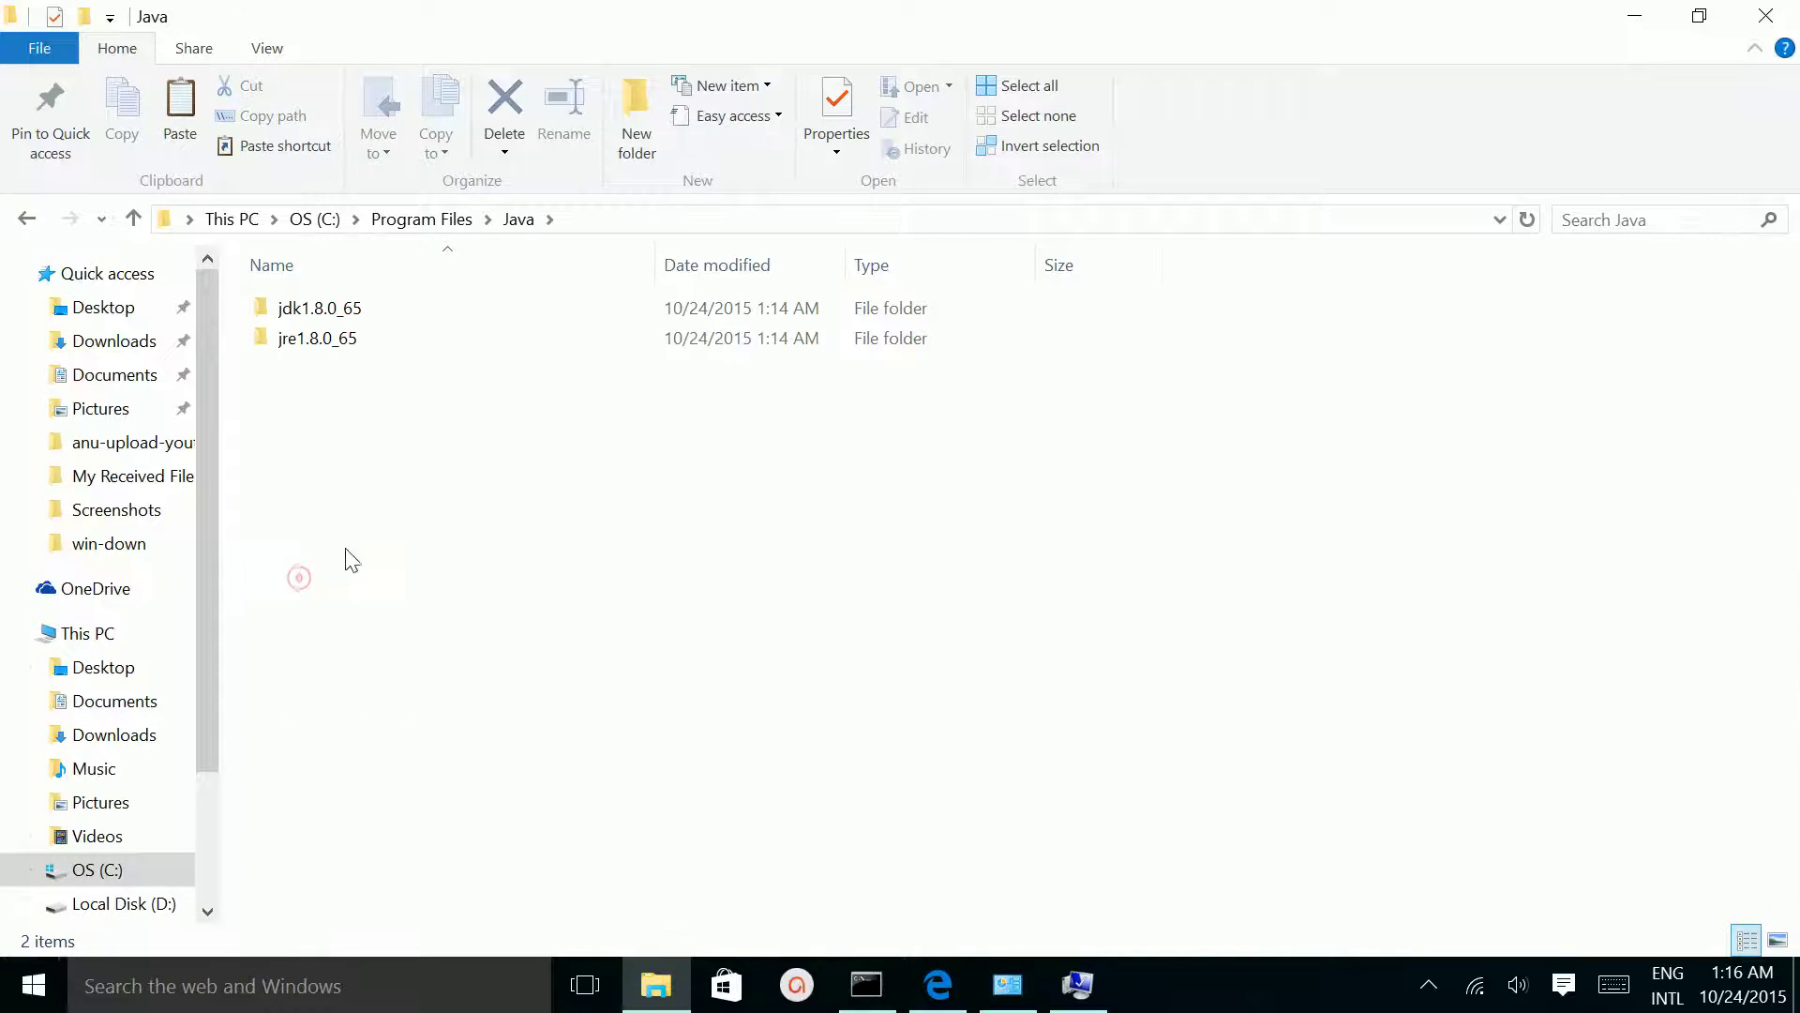
double_click(336, 317)
double_click(335, 314)
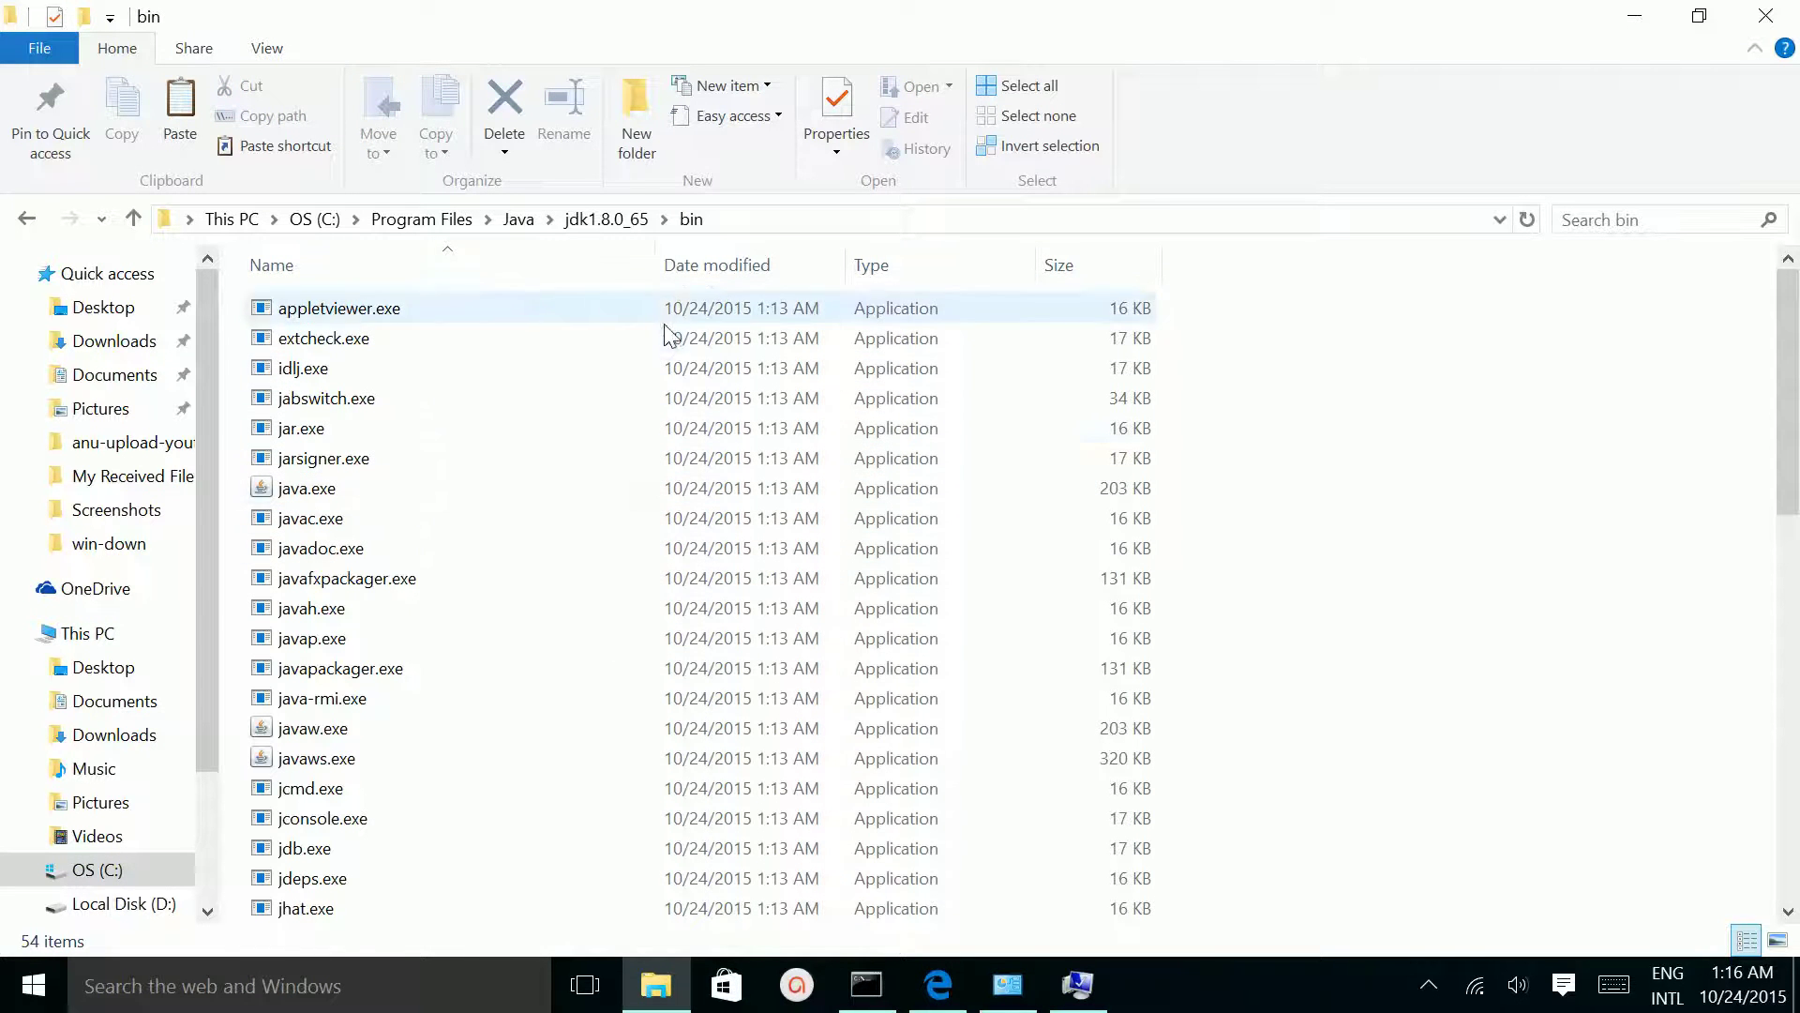
- Copy the bin folder's full path from the address bar and return to the path editor
left_click(743, 222)
left_click(743, 222)
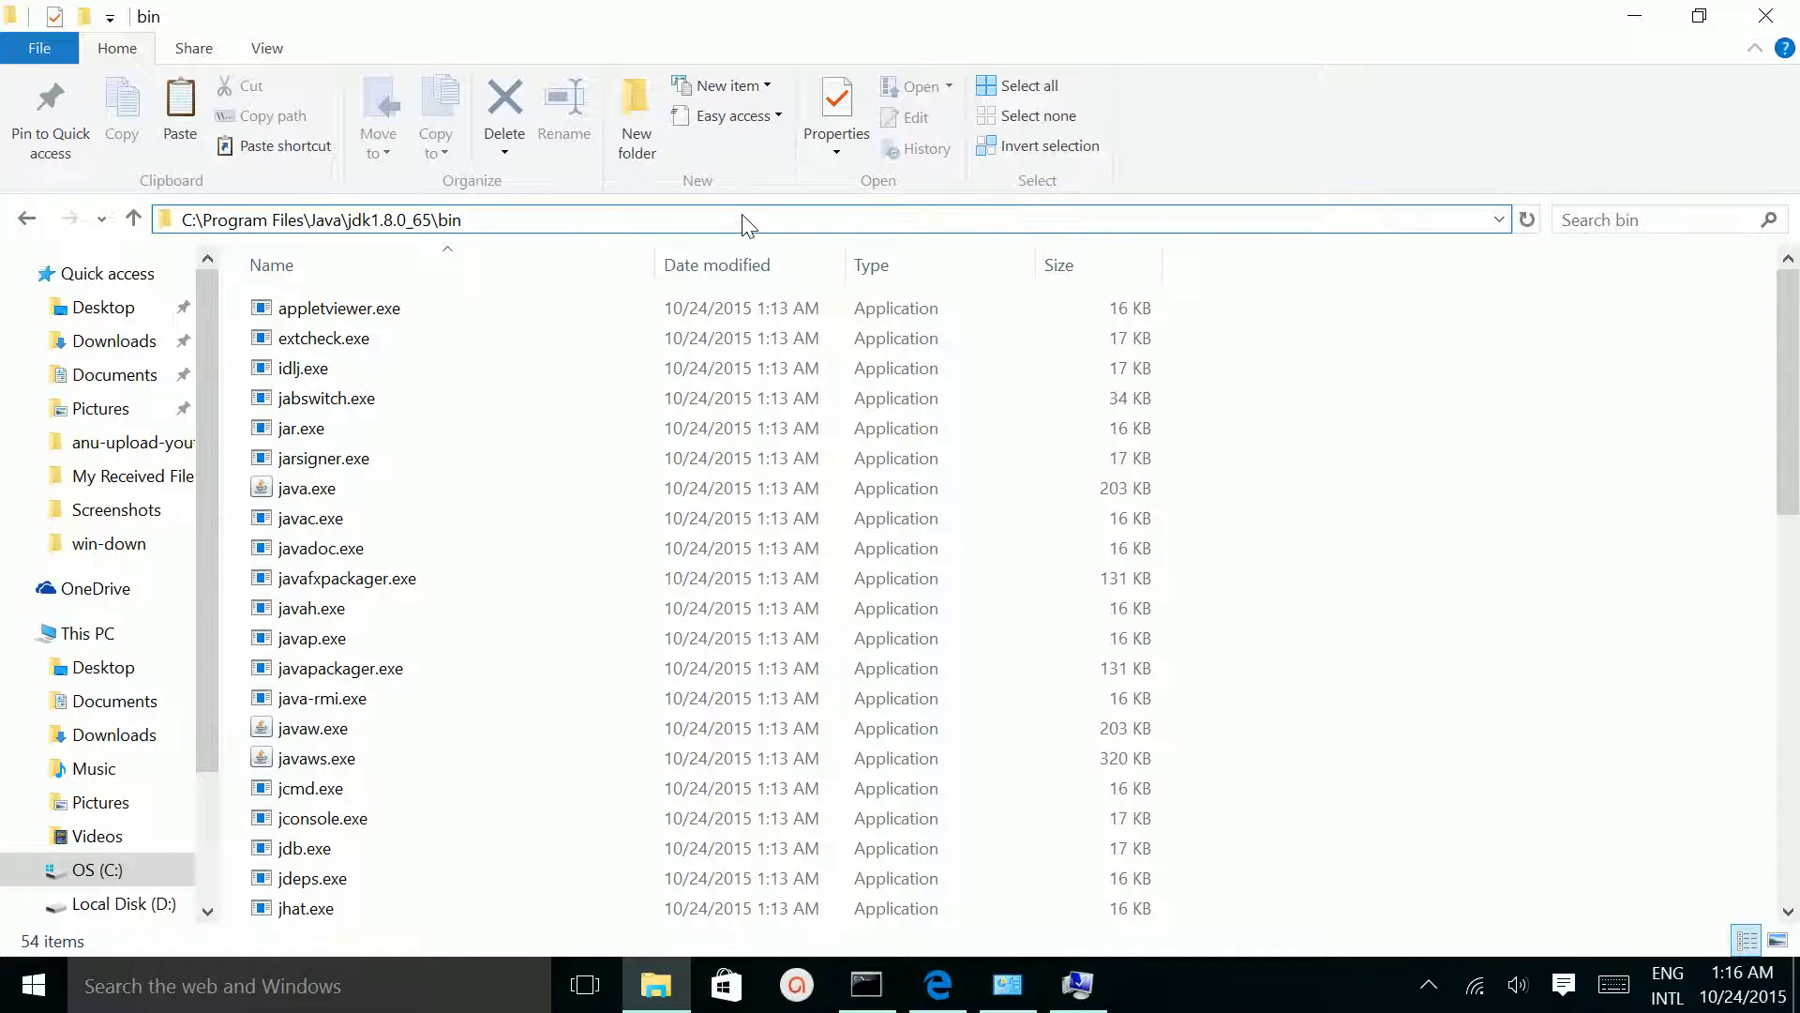
key("ctrl+a")
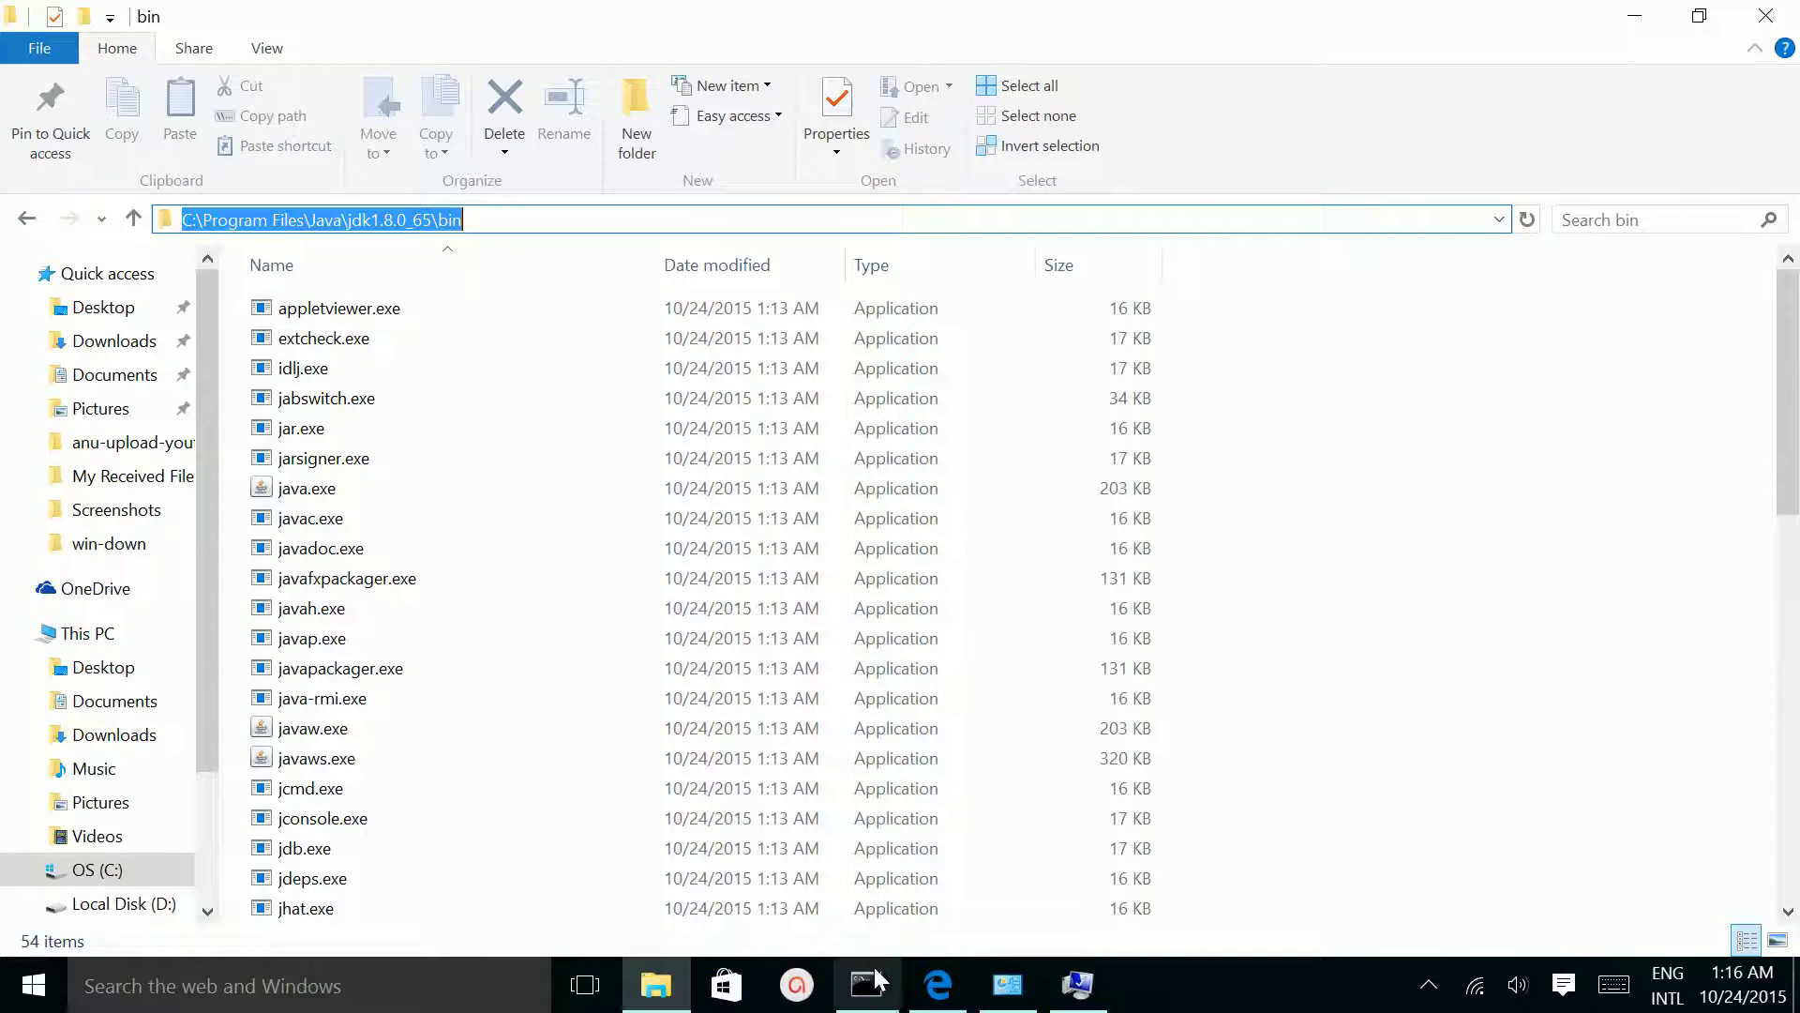
left_click(1079, 986)
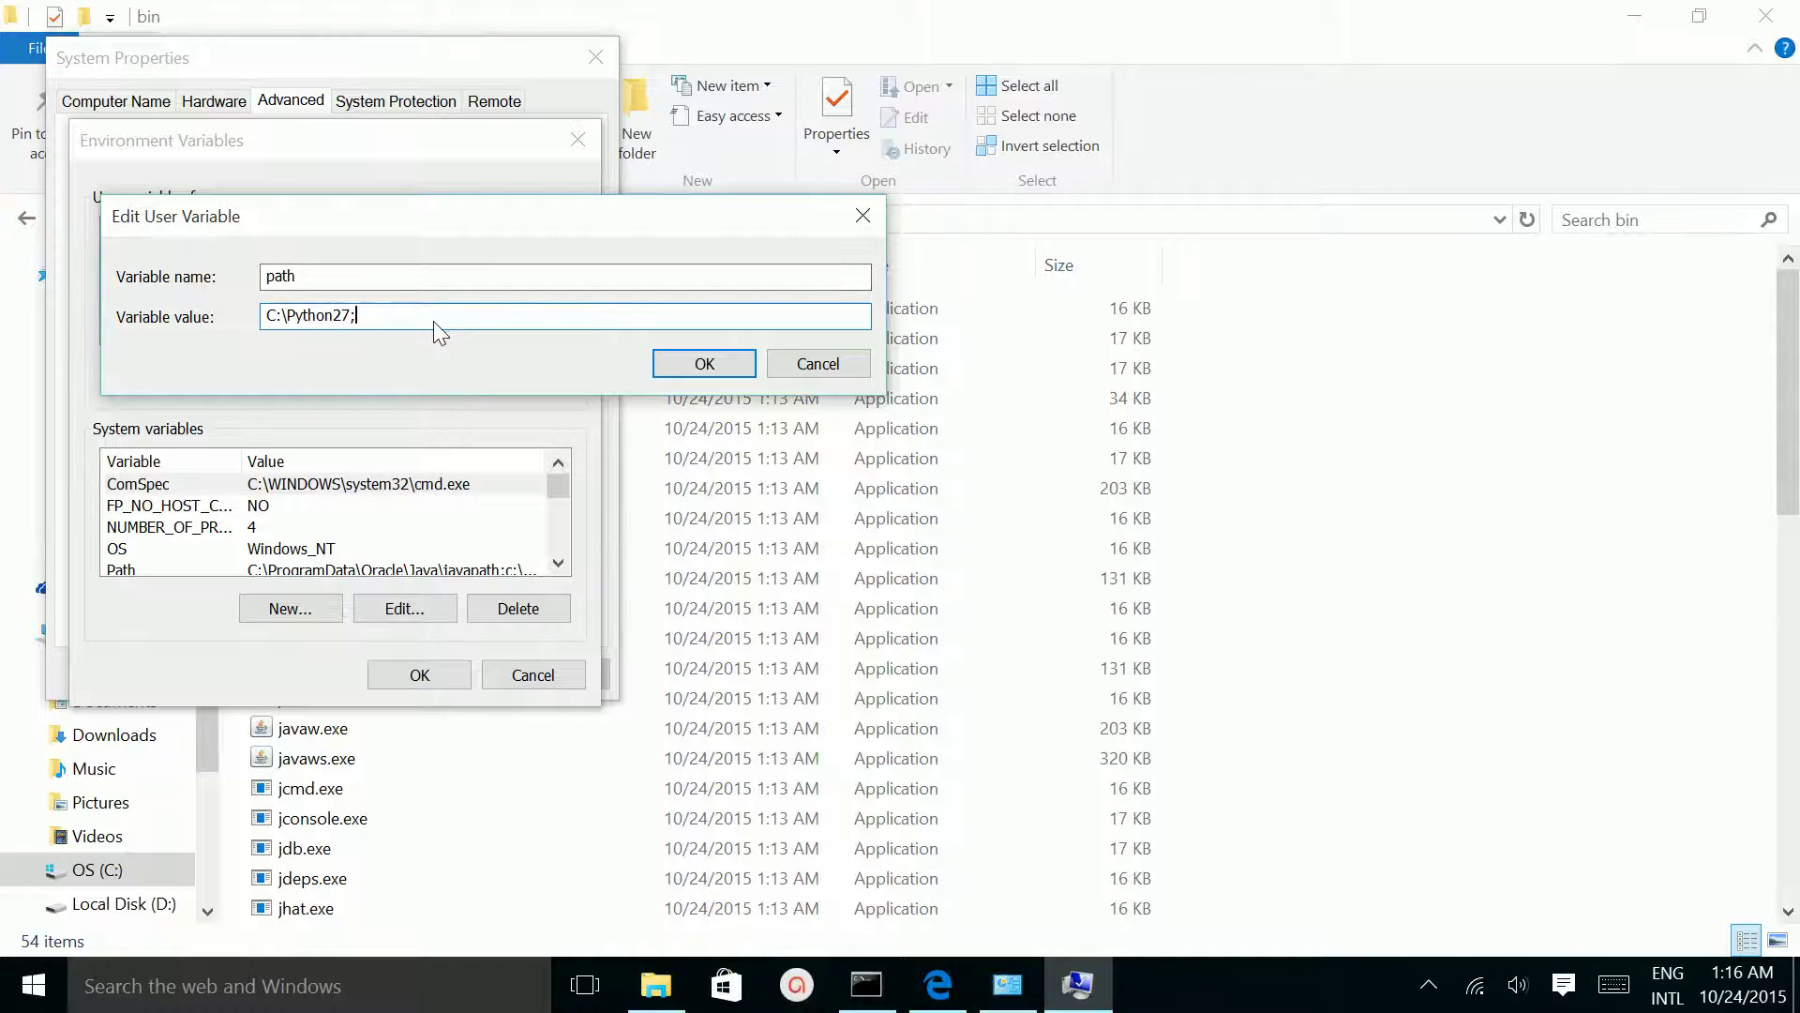
- Append C:\Program Files\Java\jdk1.8.0_65\bin to the user path after C:\Python27; and save all dialogs
type("C:\\Program Files\\Java\\jdk1.8.0_65\\bin")
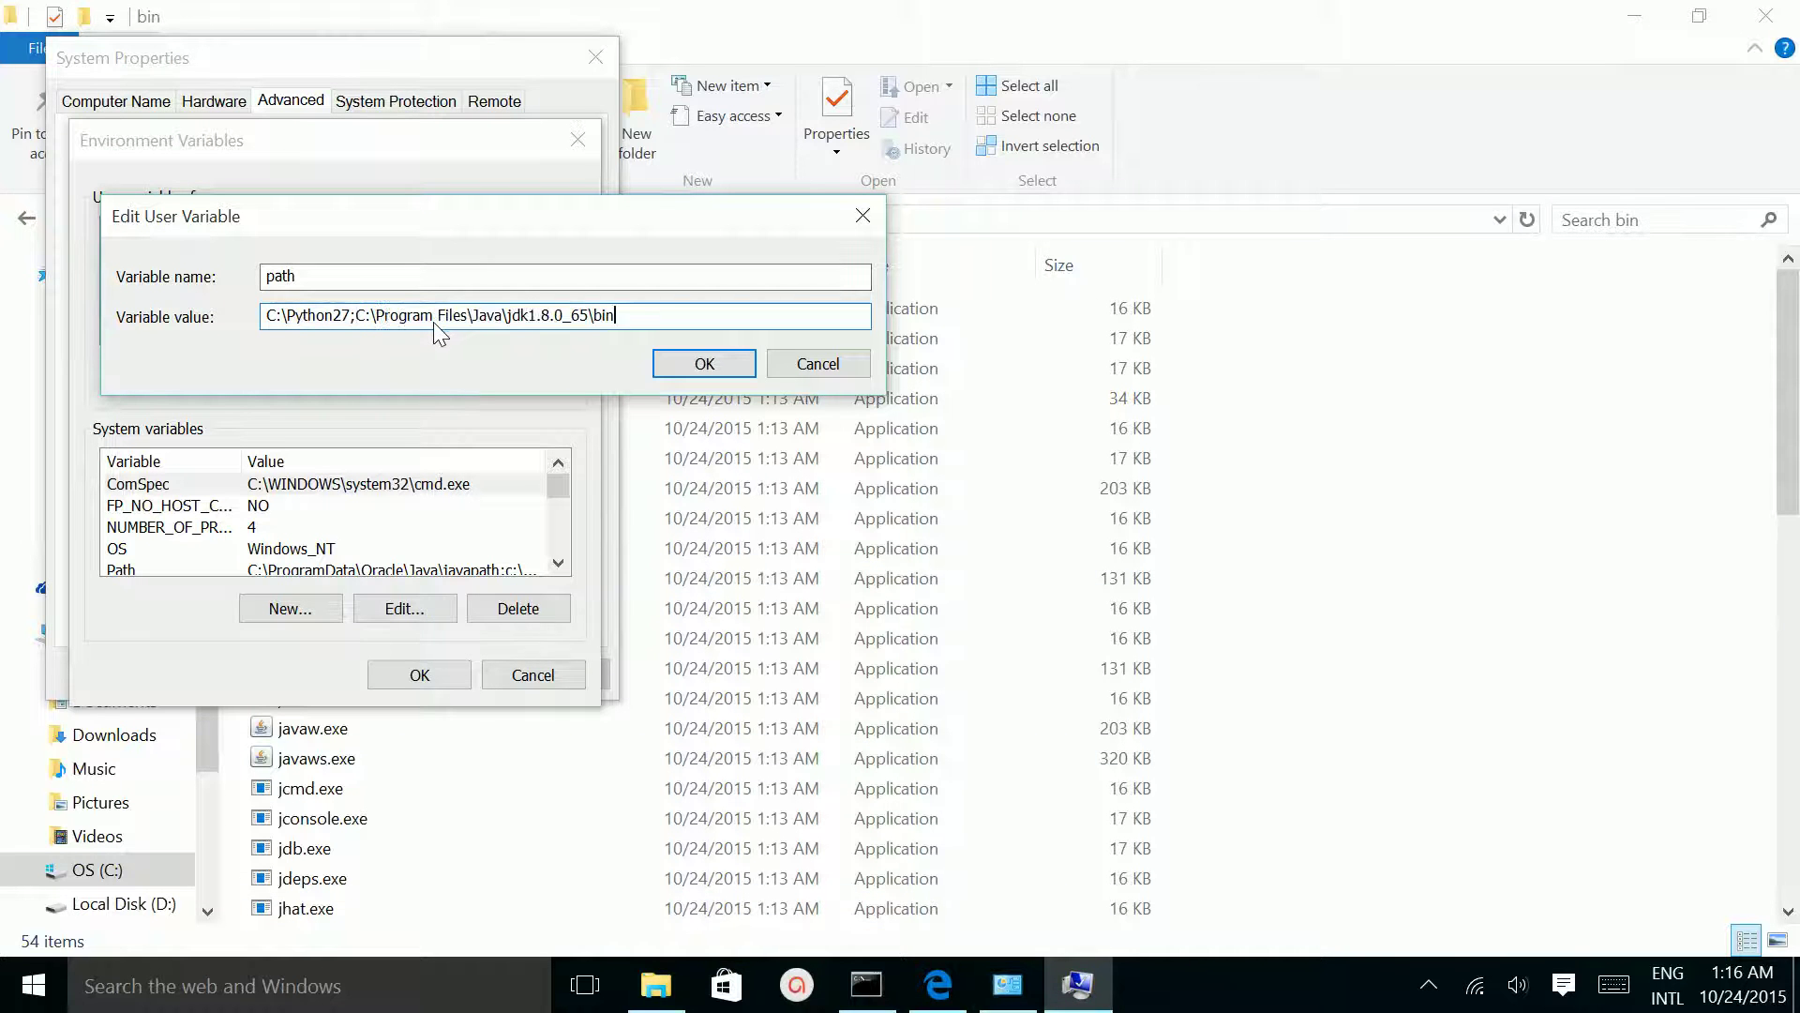
left_click(703, 365)
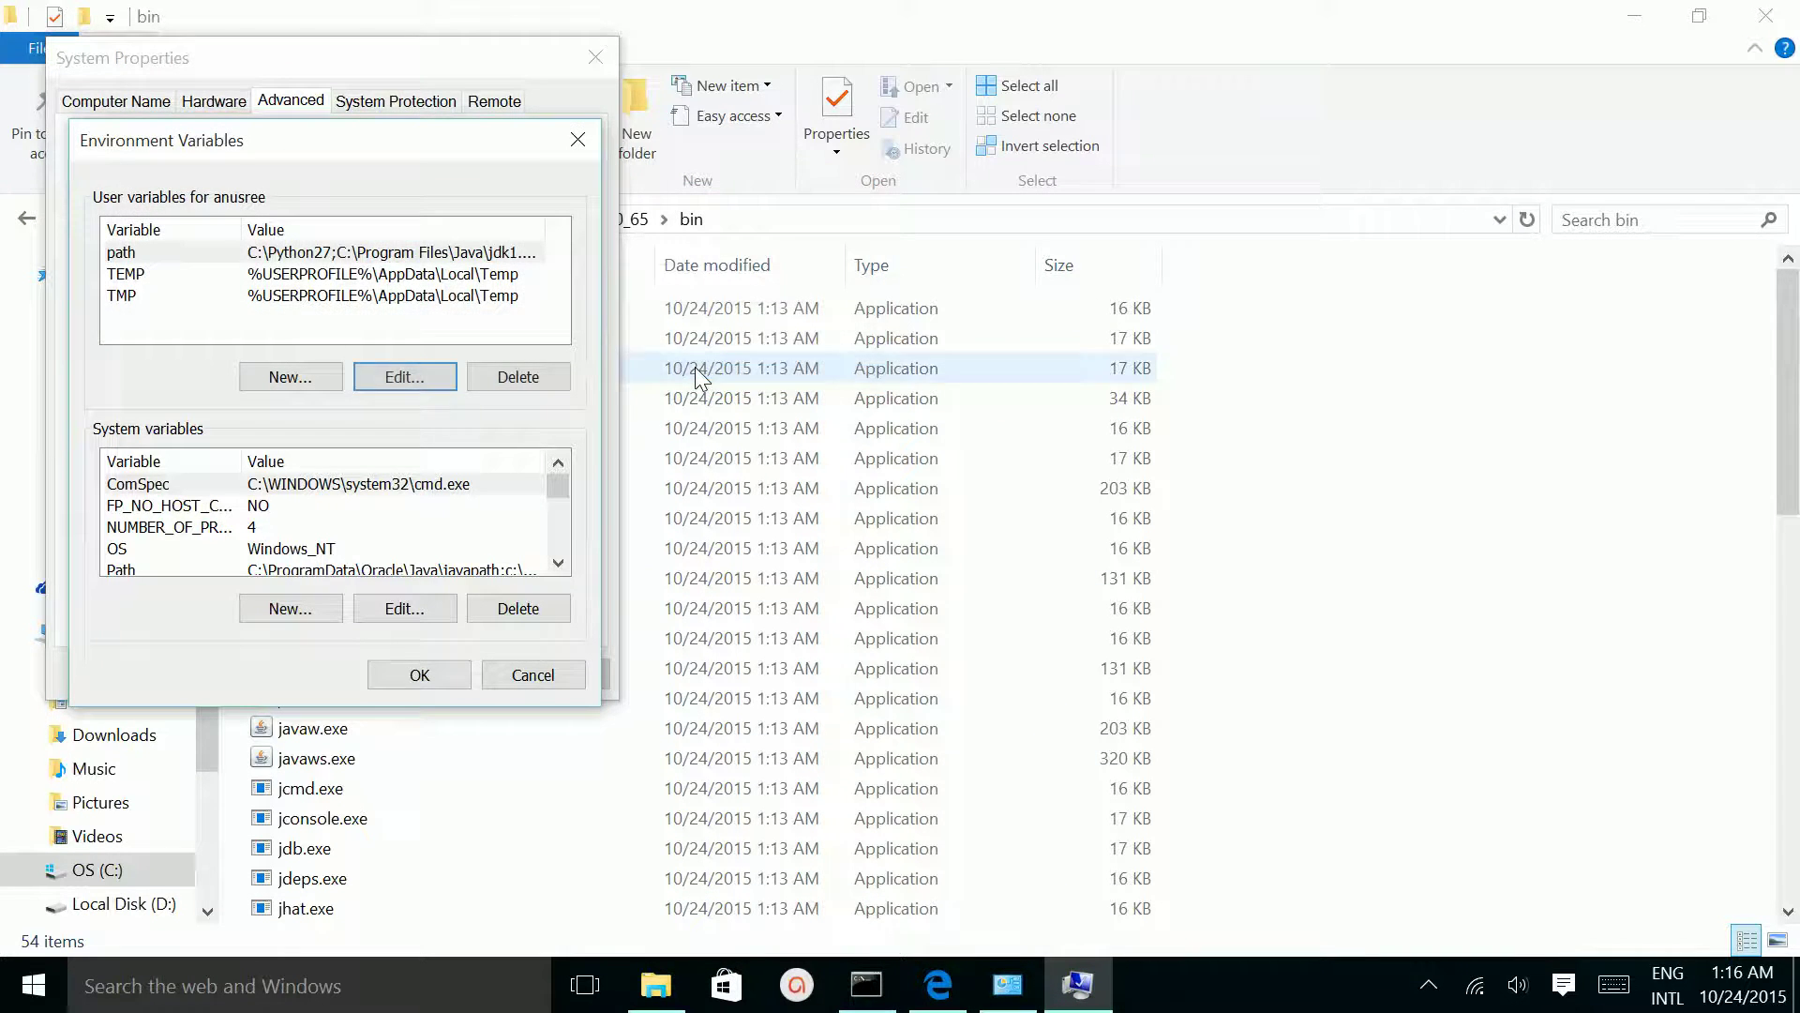
left_click(419, 675)
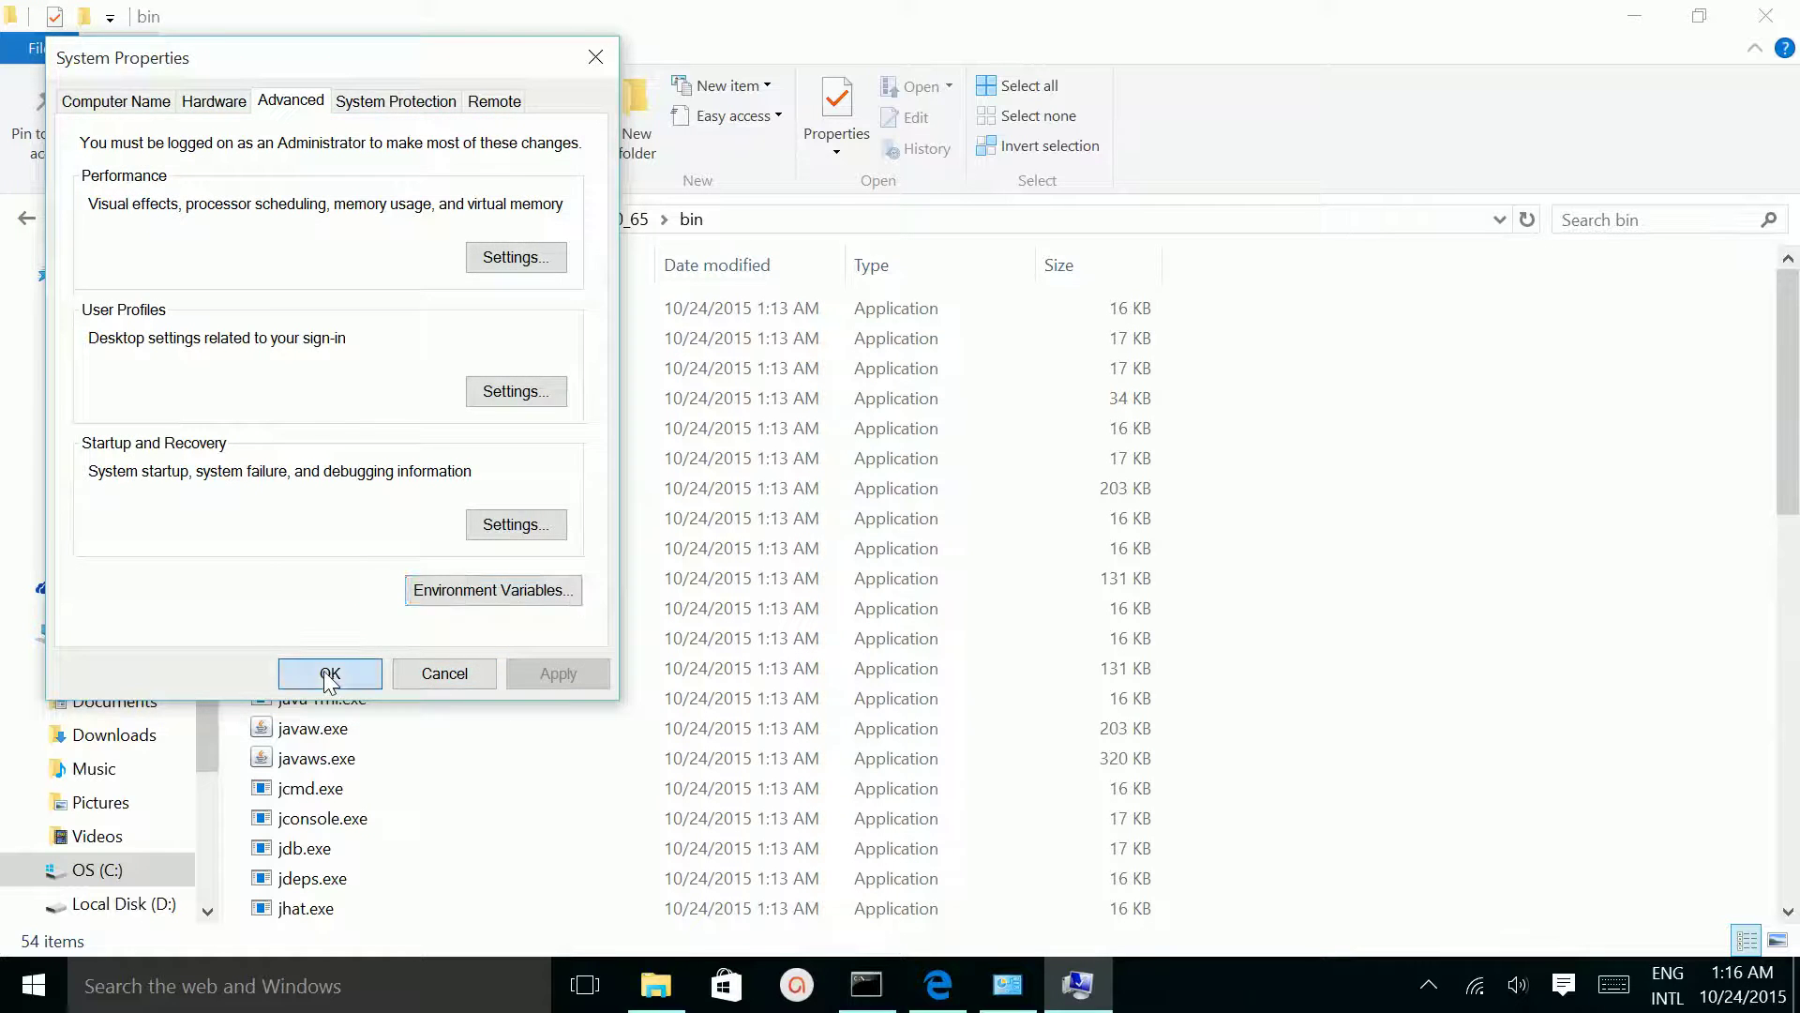
left_click(330, 674)
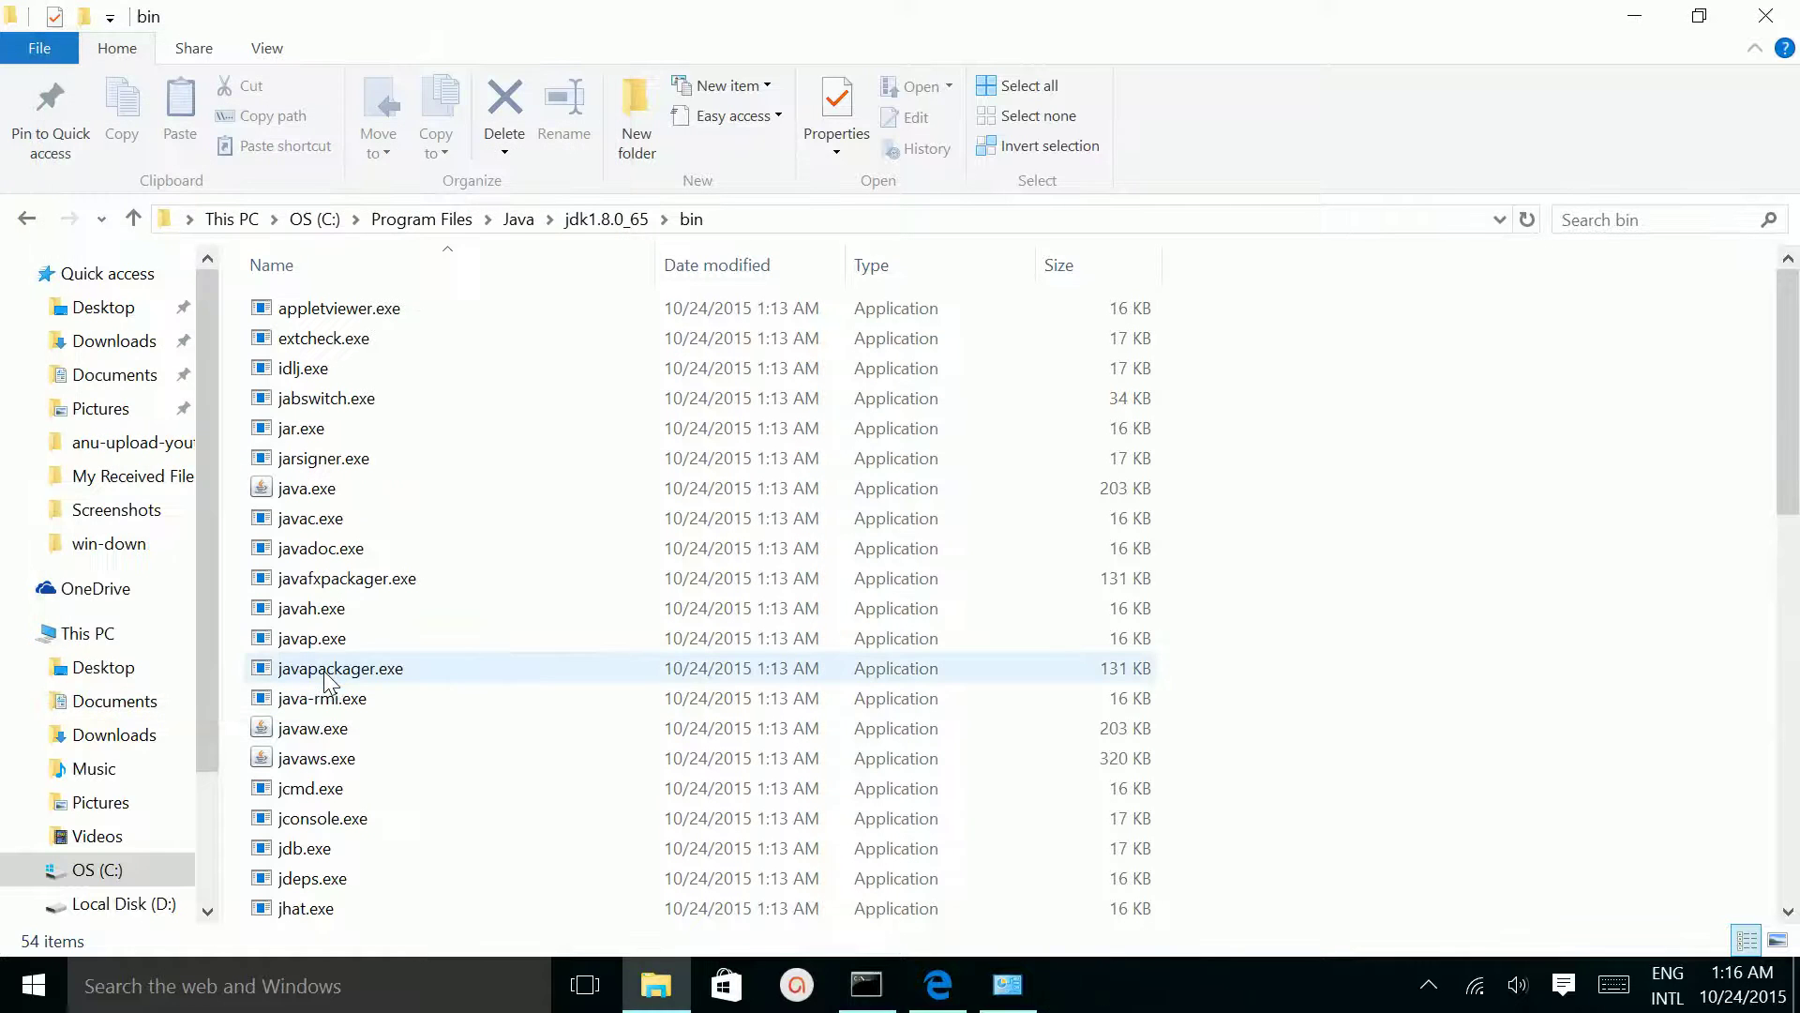
left_click(1632, 28)
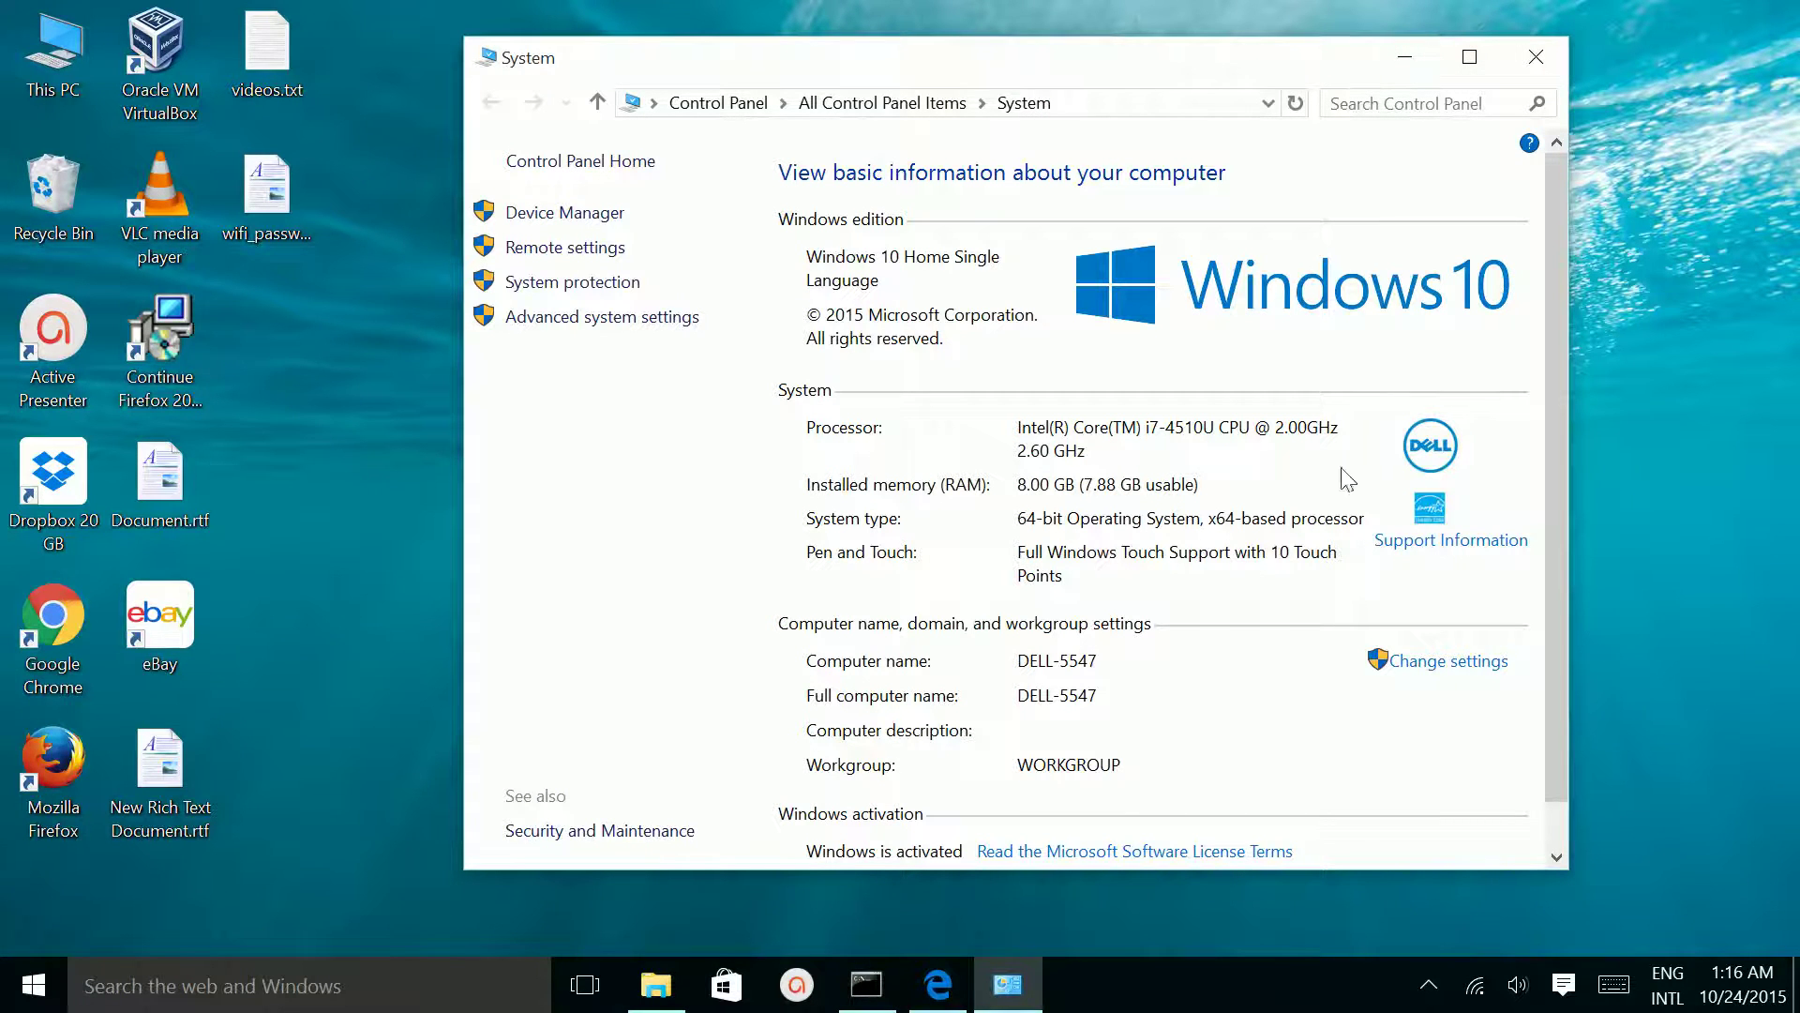
- Confirm javac still fails in the old Command Prompt, then close it and open a new one
left_click(1405, 56)
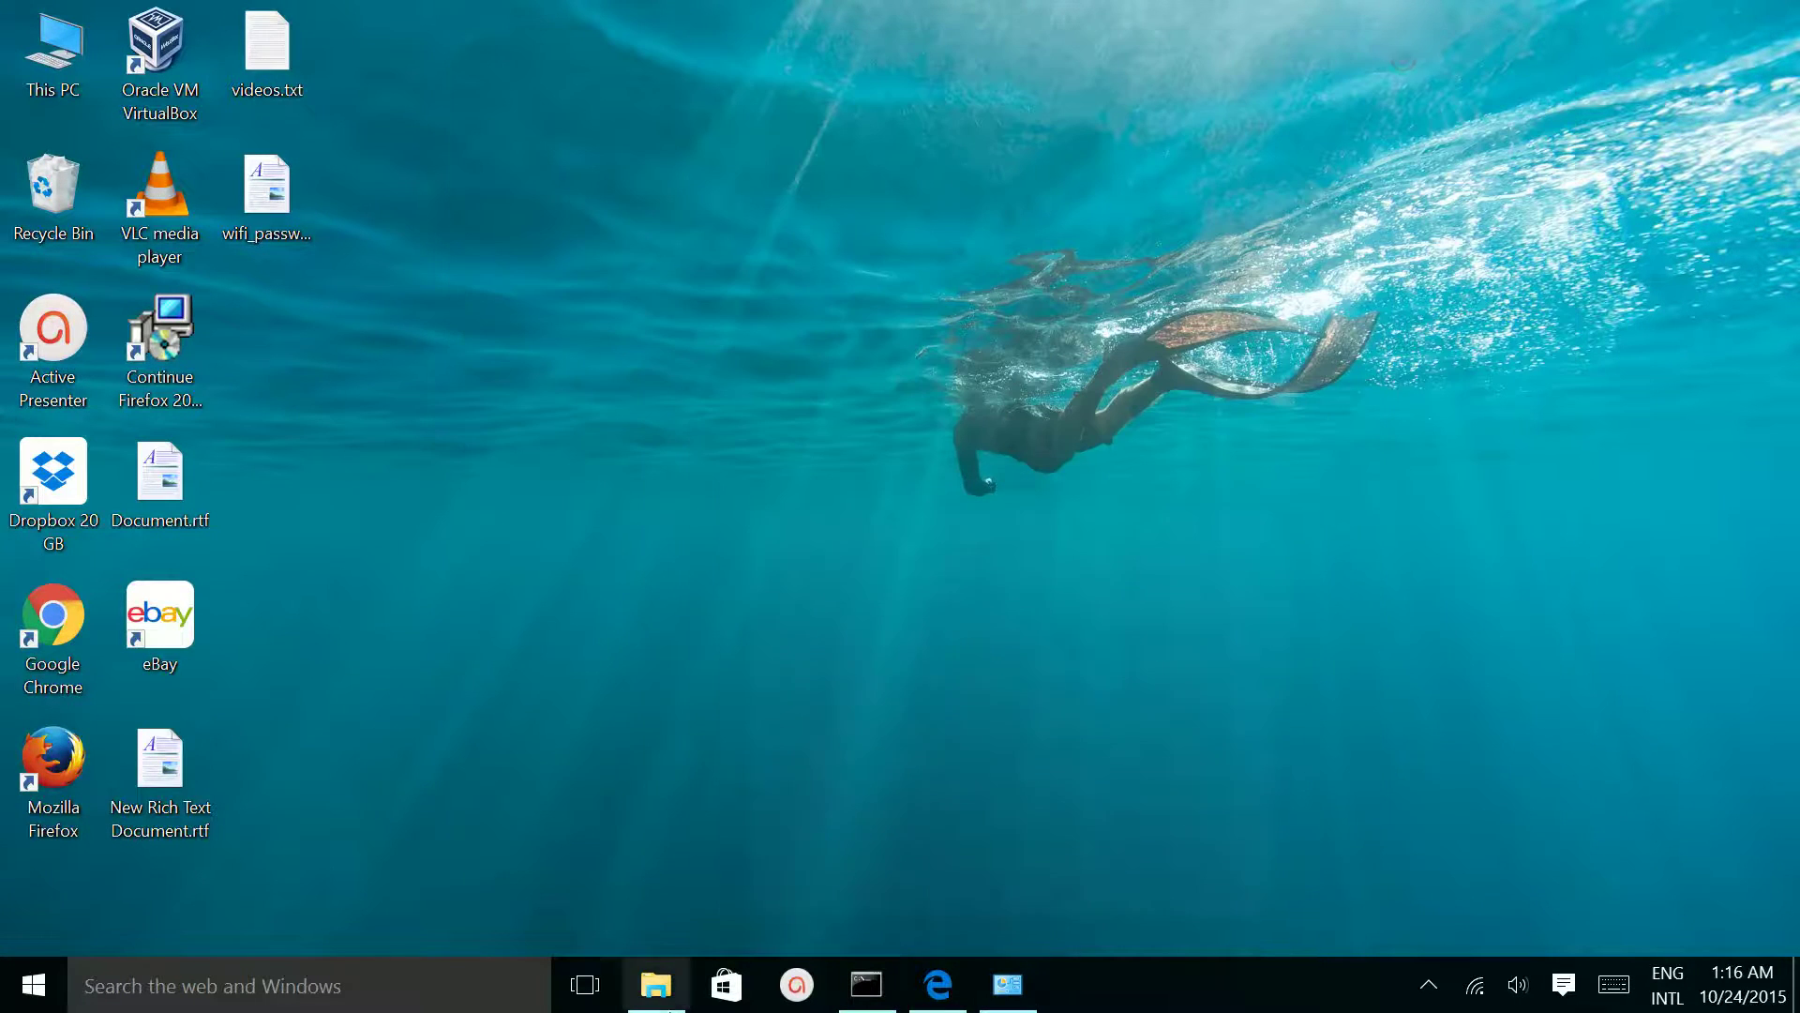
left_click(868, 984)
key("Return")
key("Return")
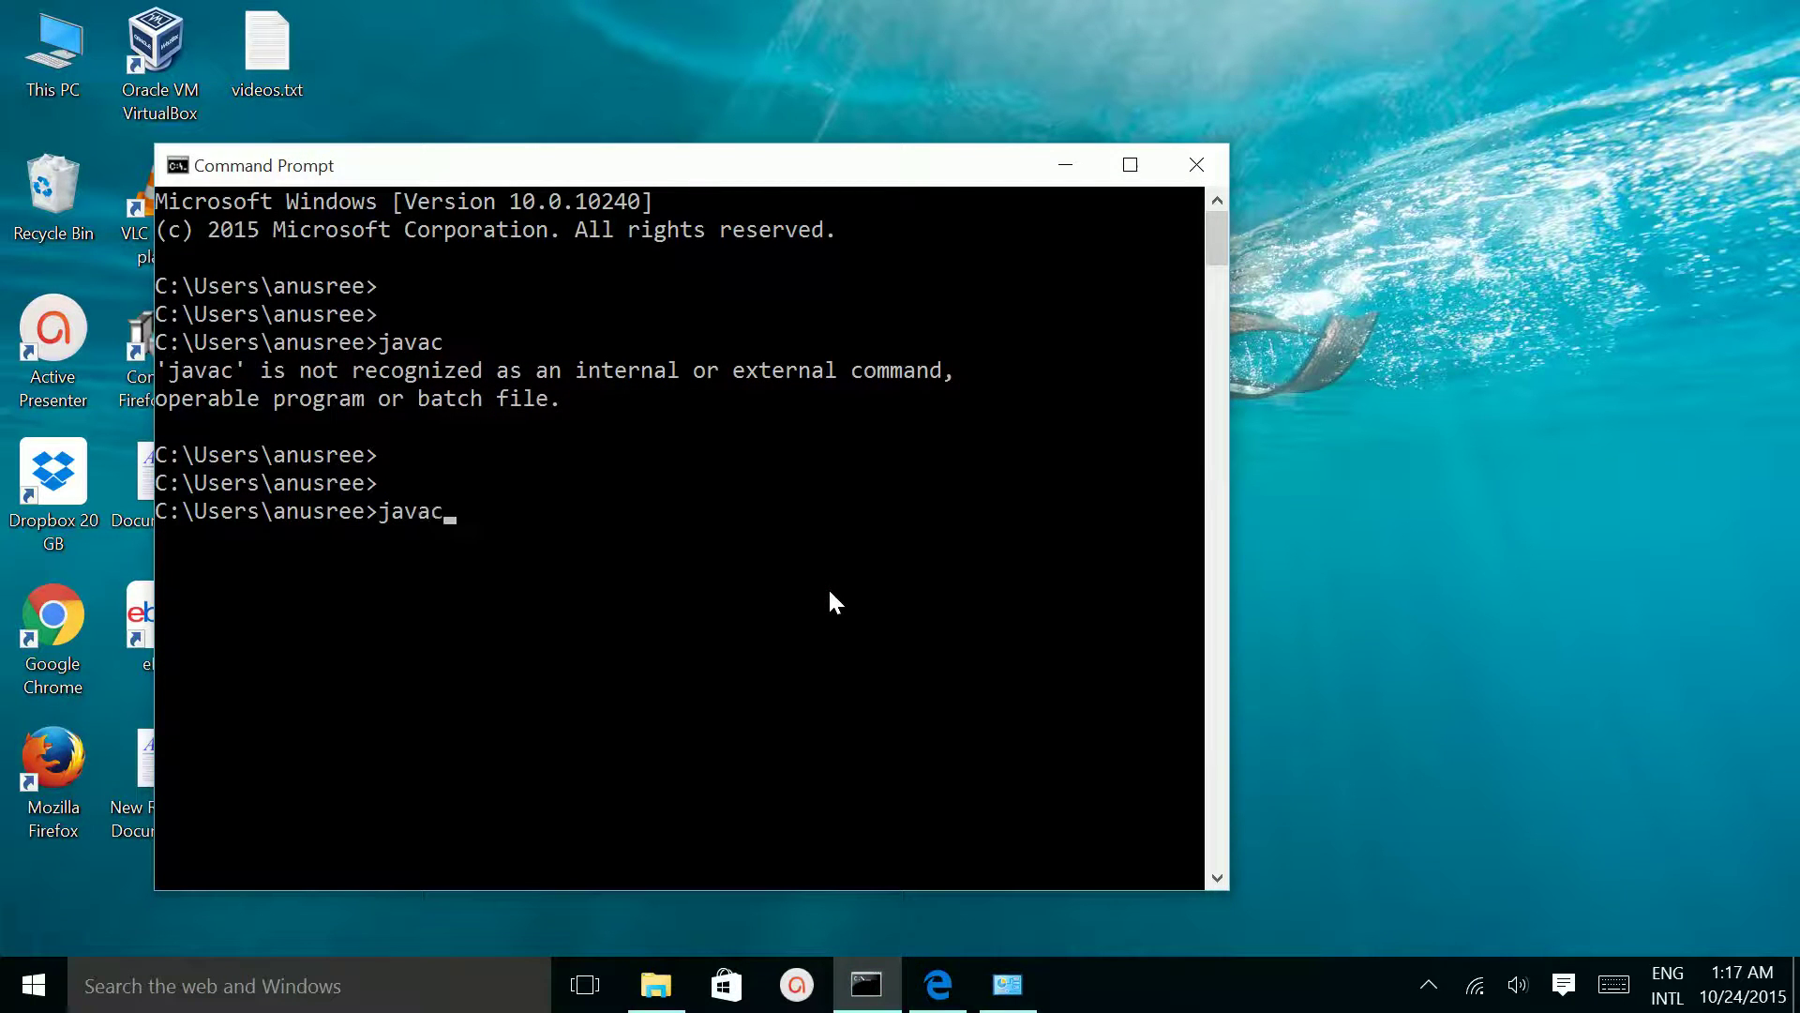
key("Return")
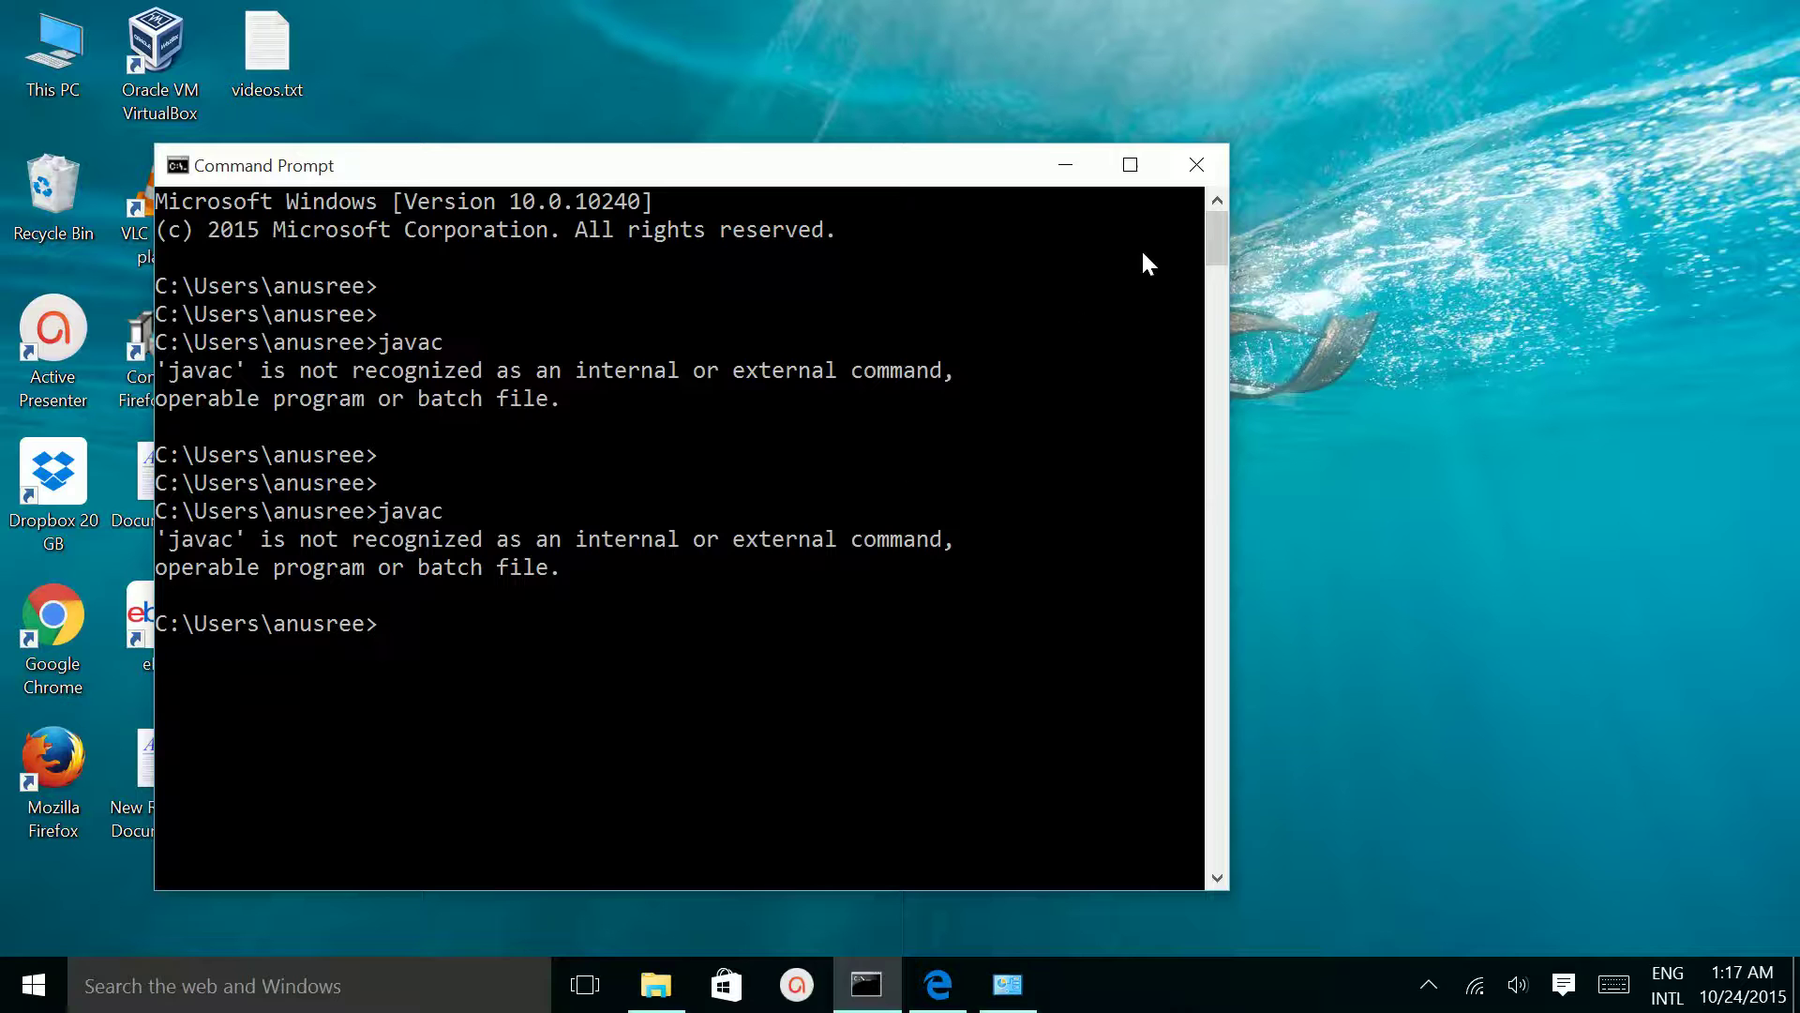
left_click(1197, 165)
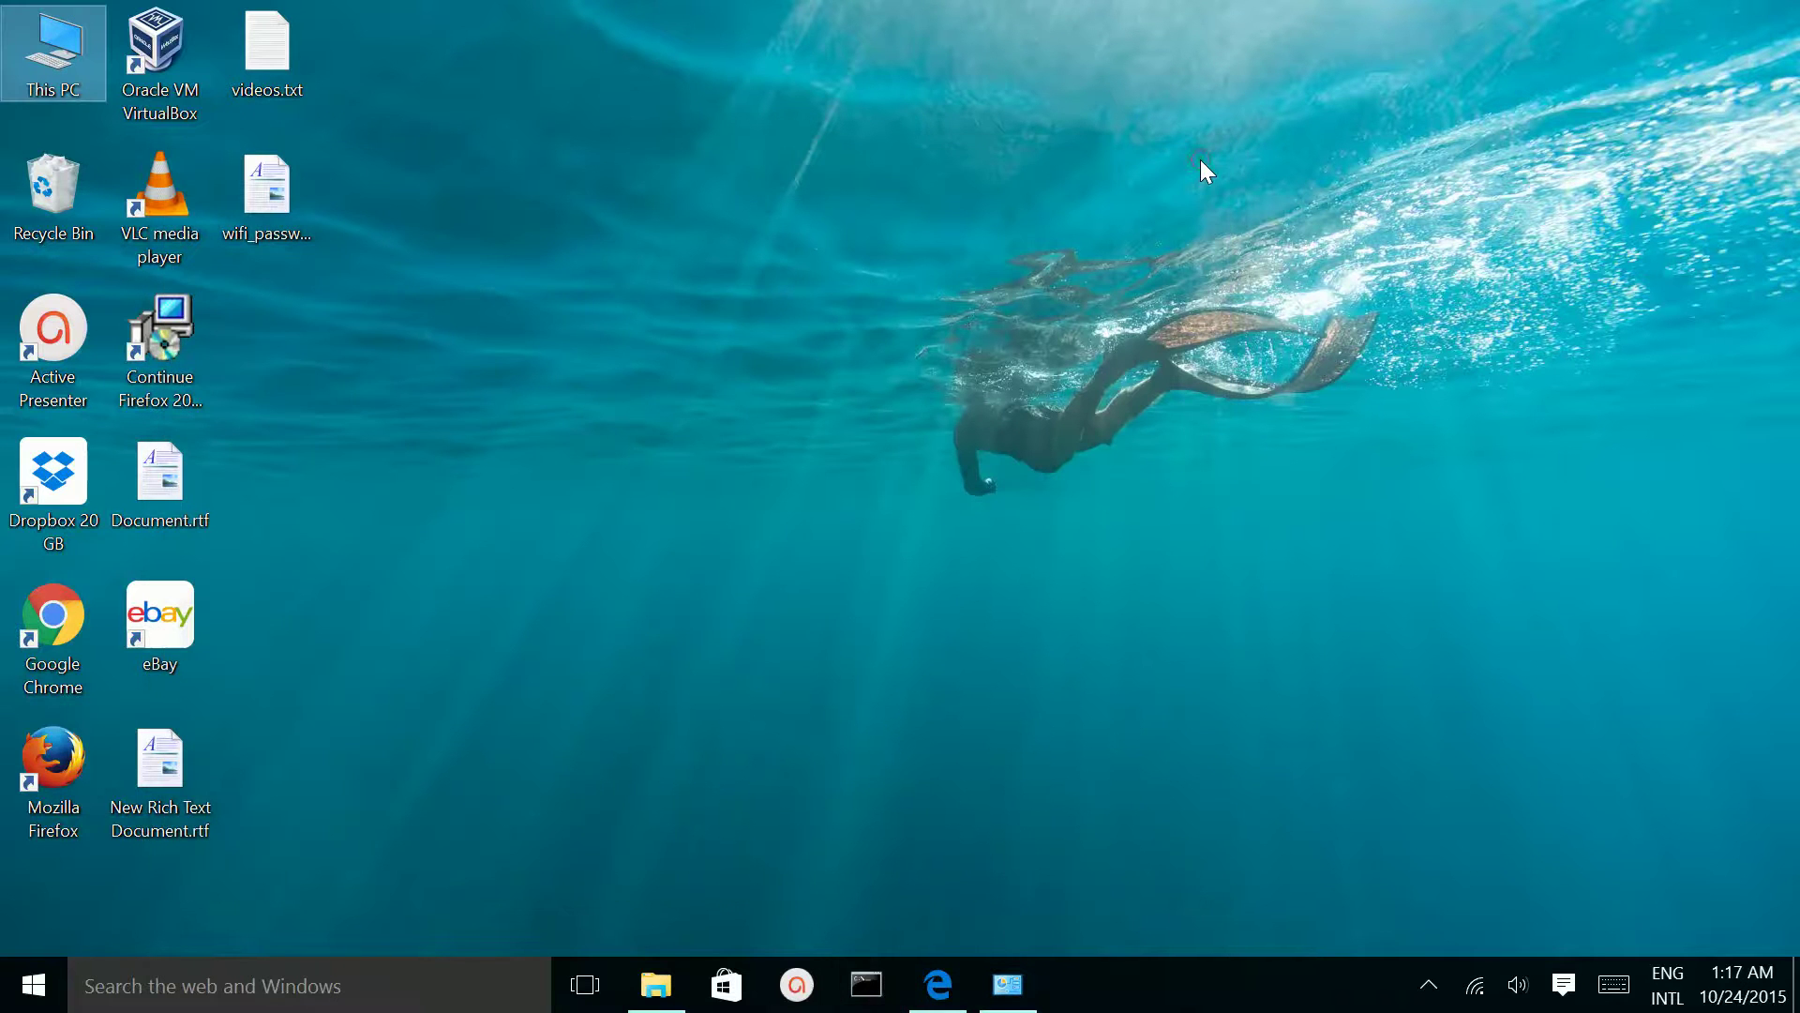
left_click(864, 983)
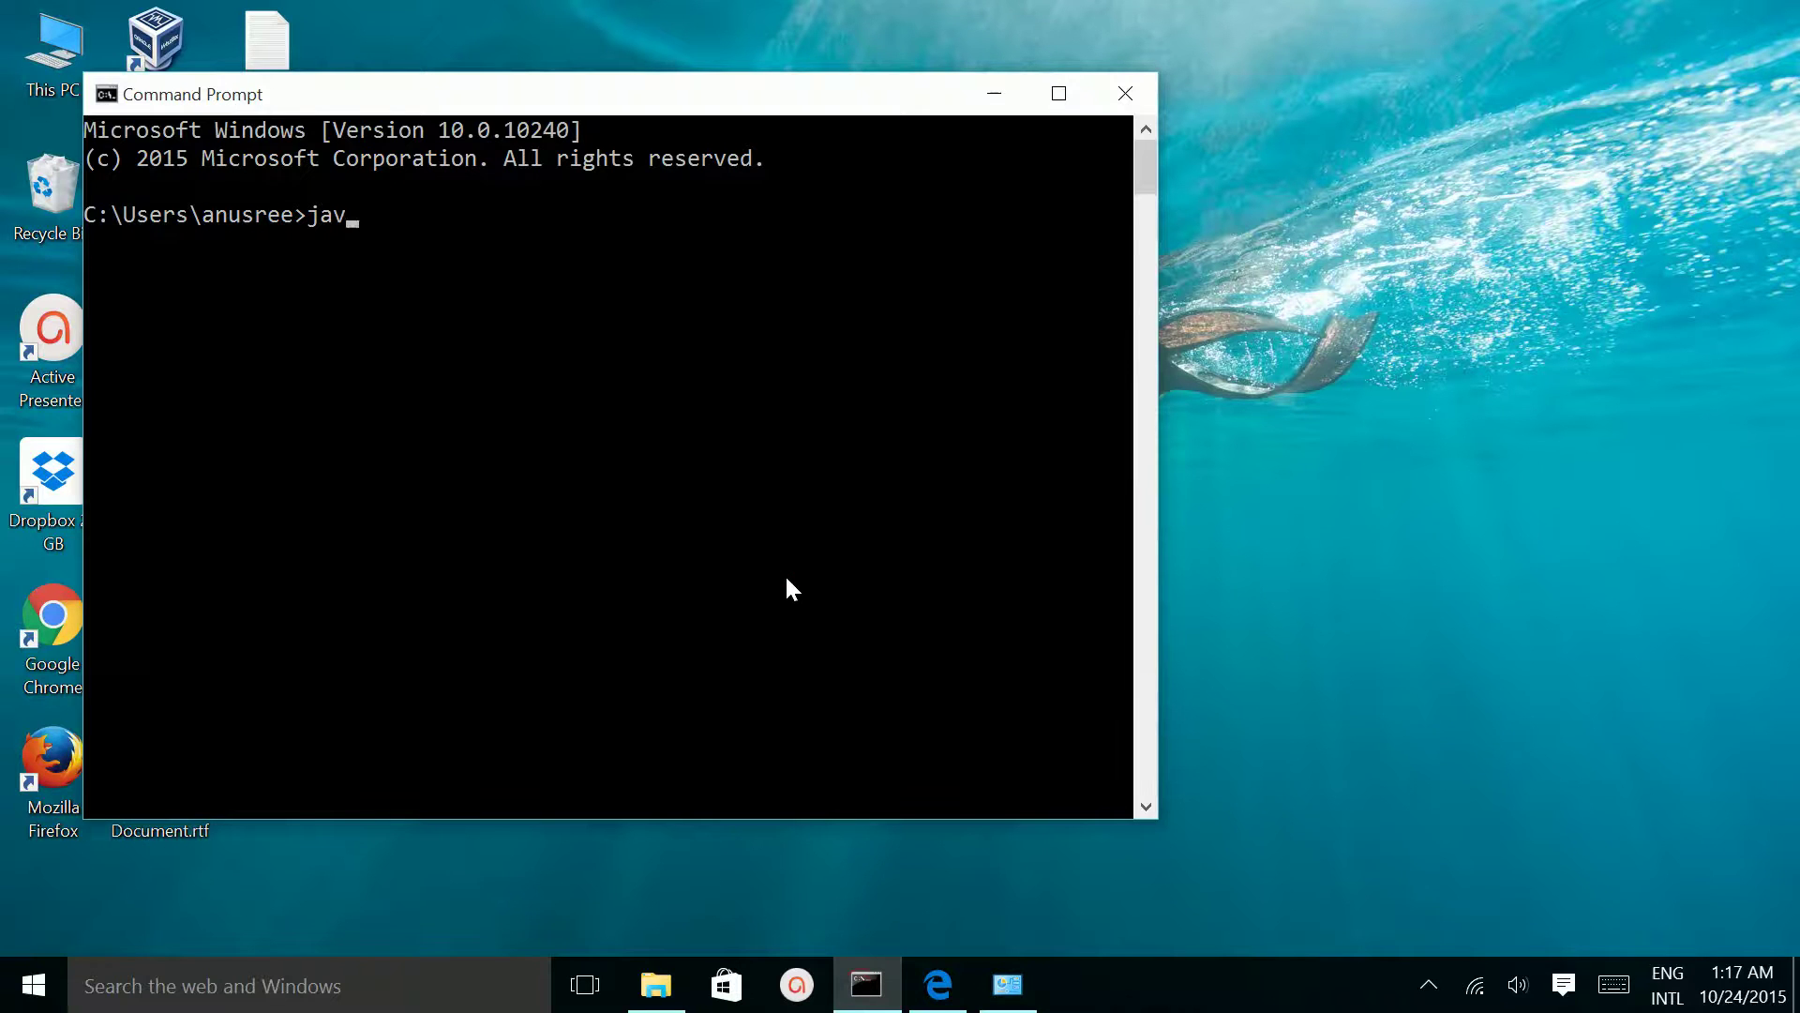
- Run javac in the new Command Prompt and maximize the console to full screen
key("Return")
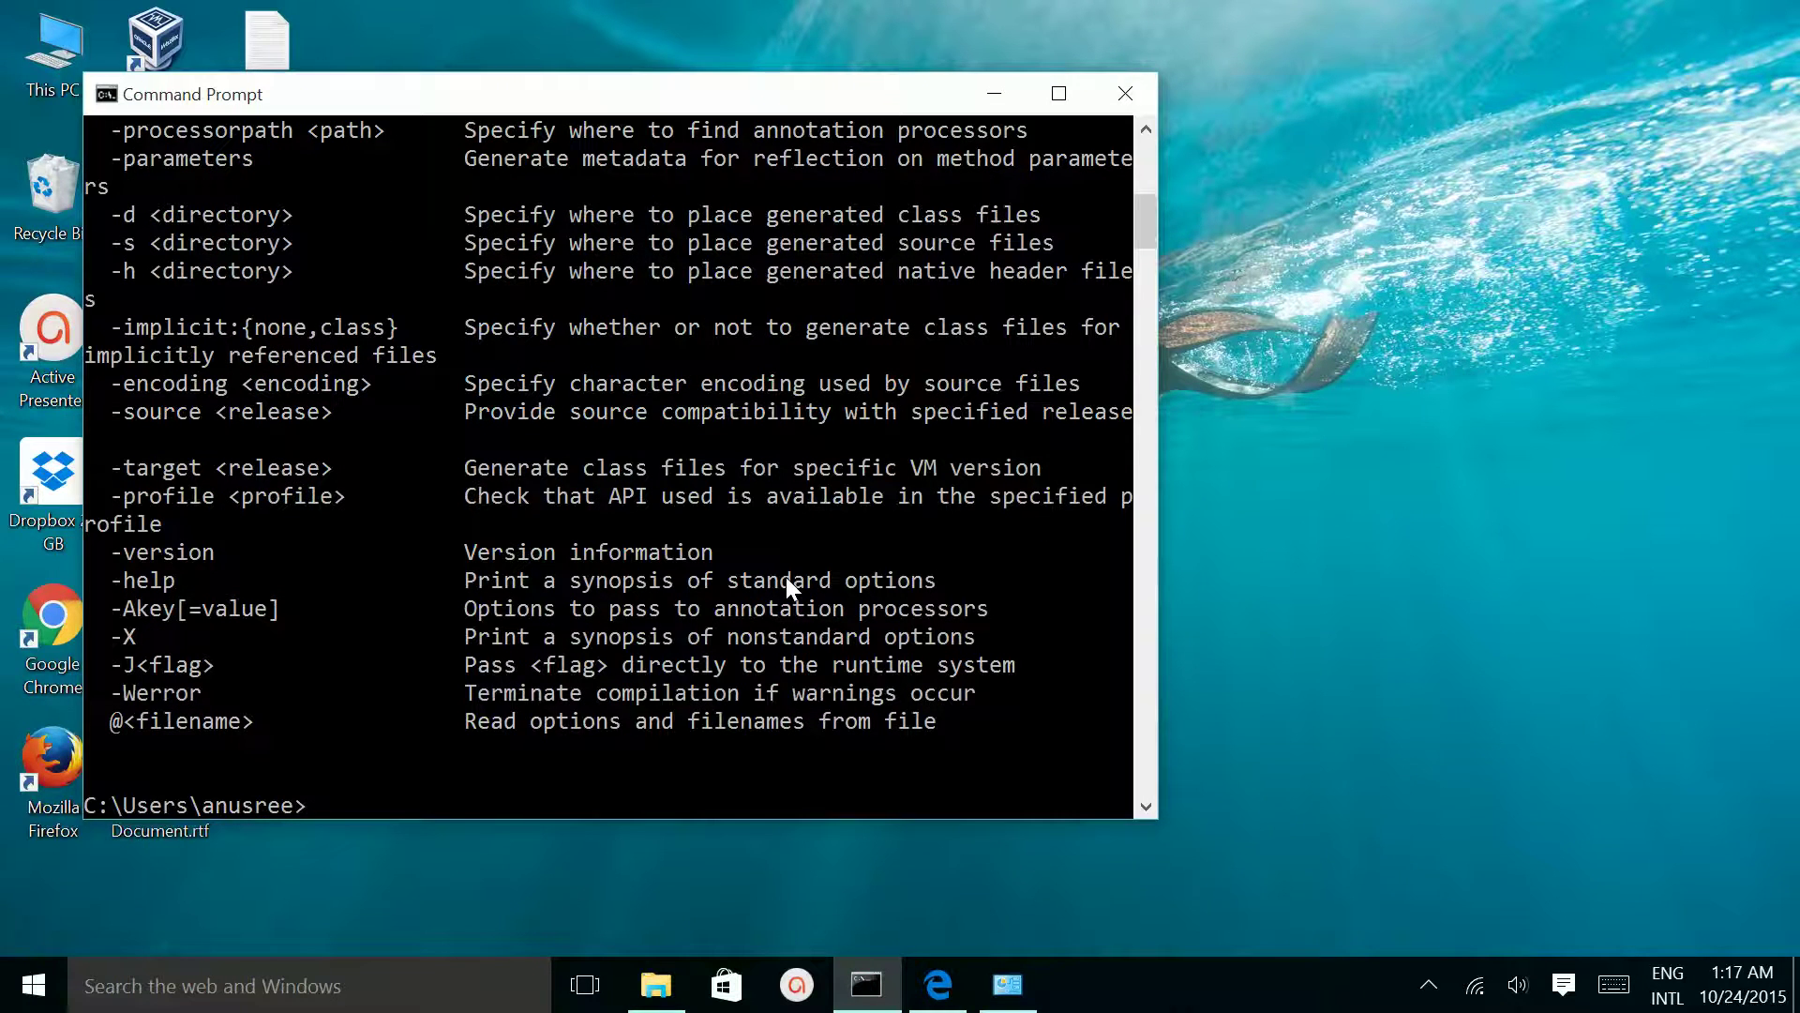
left_click(1058, 93)
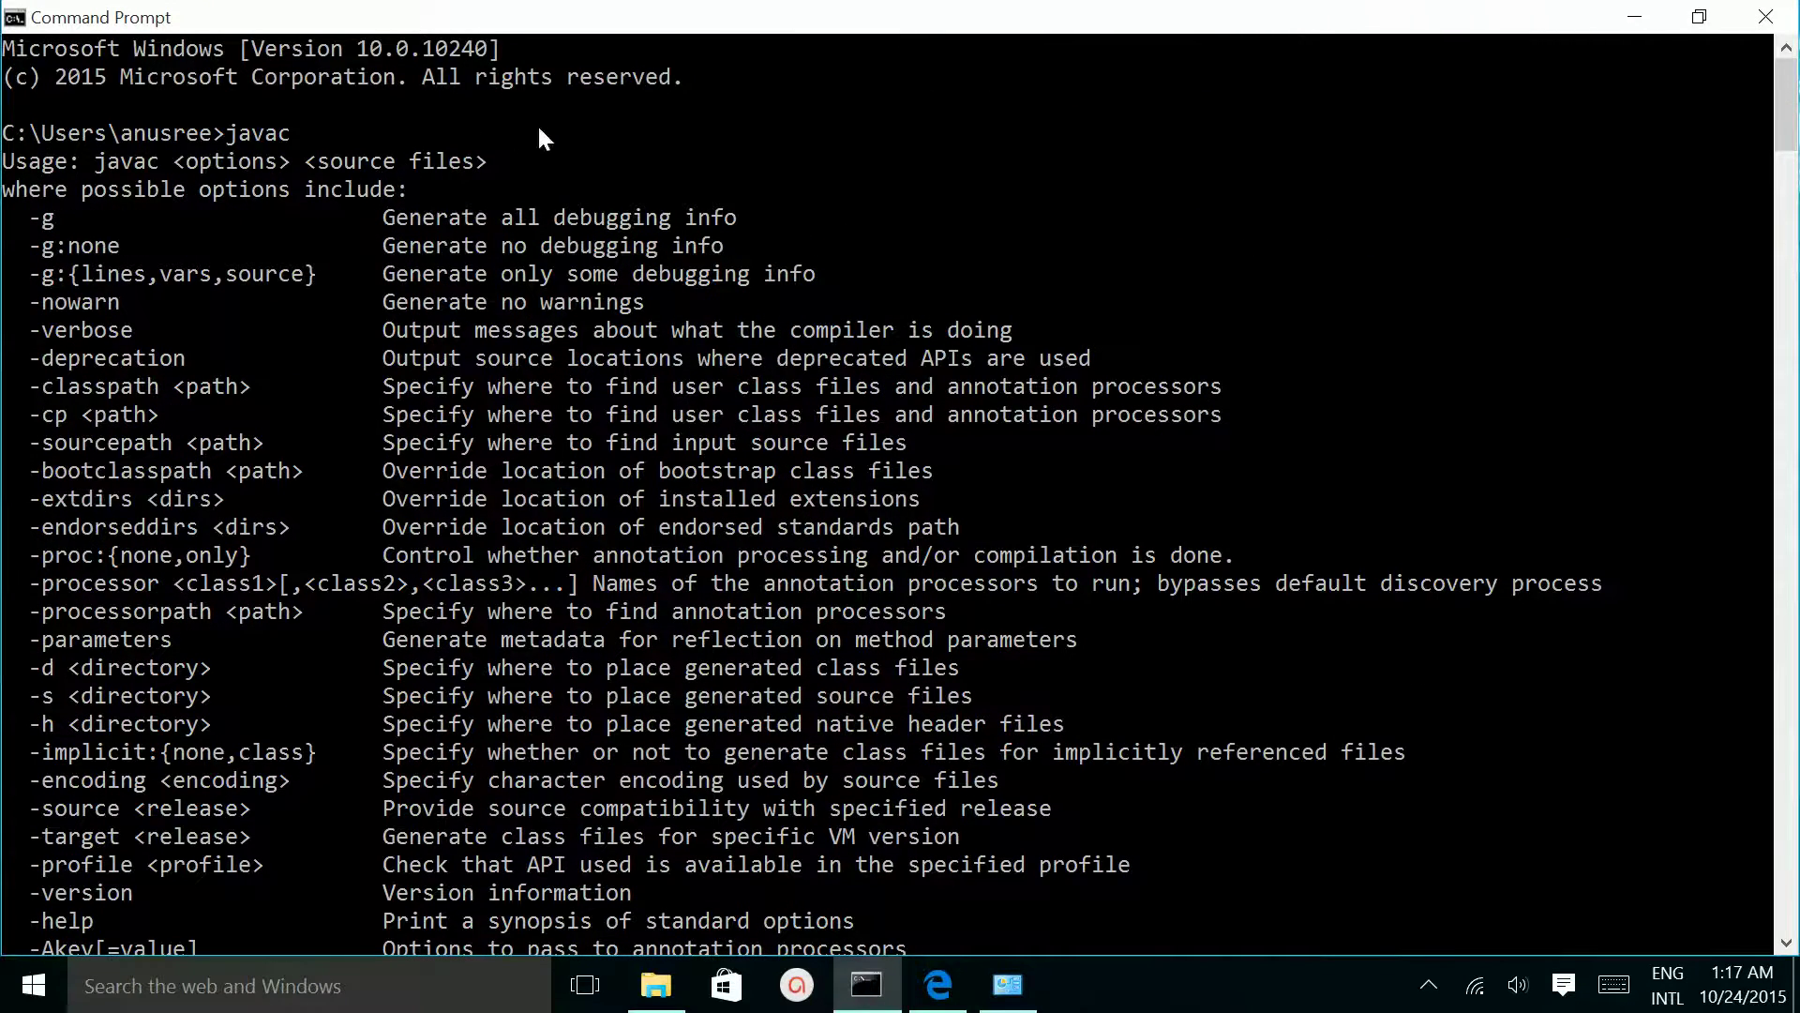
key("Return")
key("Return")
key("Return")
key("Return")
key("Return")
key("Return")
key("Return")
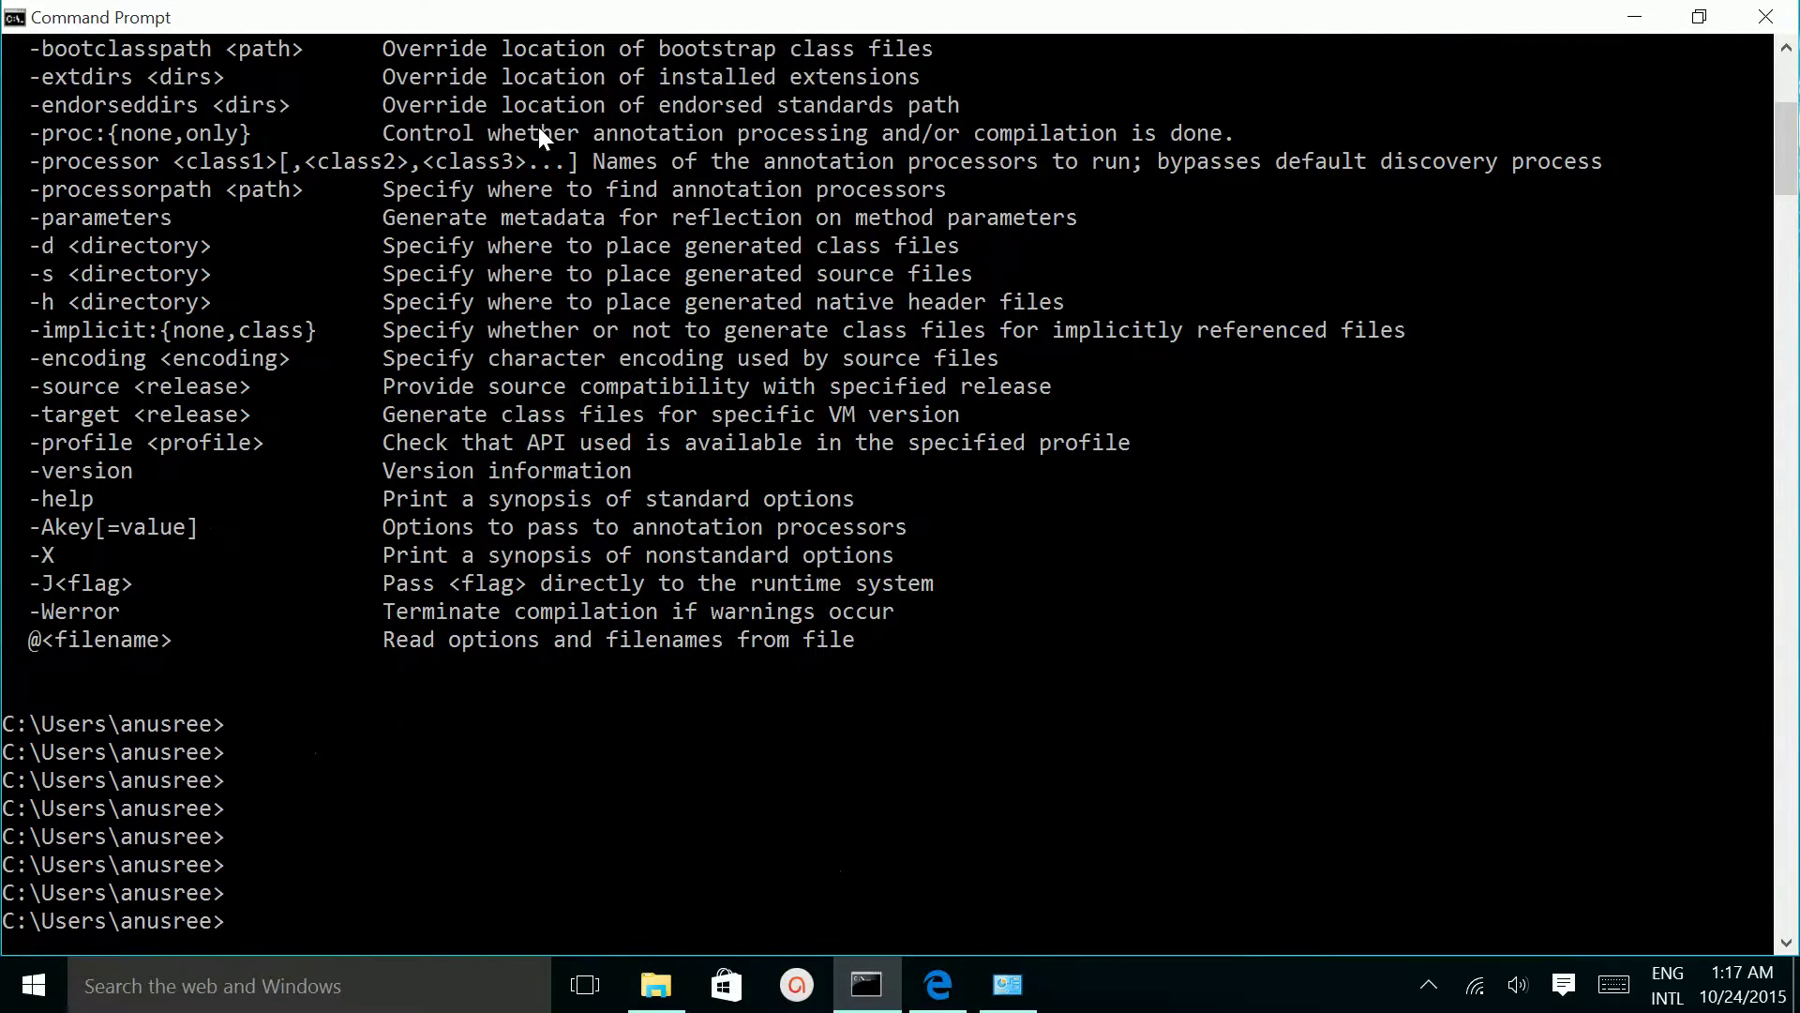
- Run javac again and scroll through its usage line and full options list
type("javac")
key("Return")
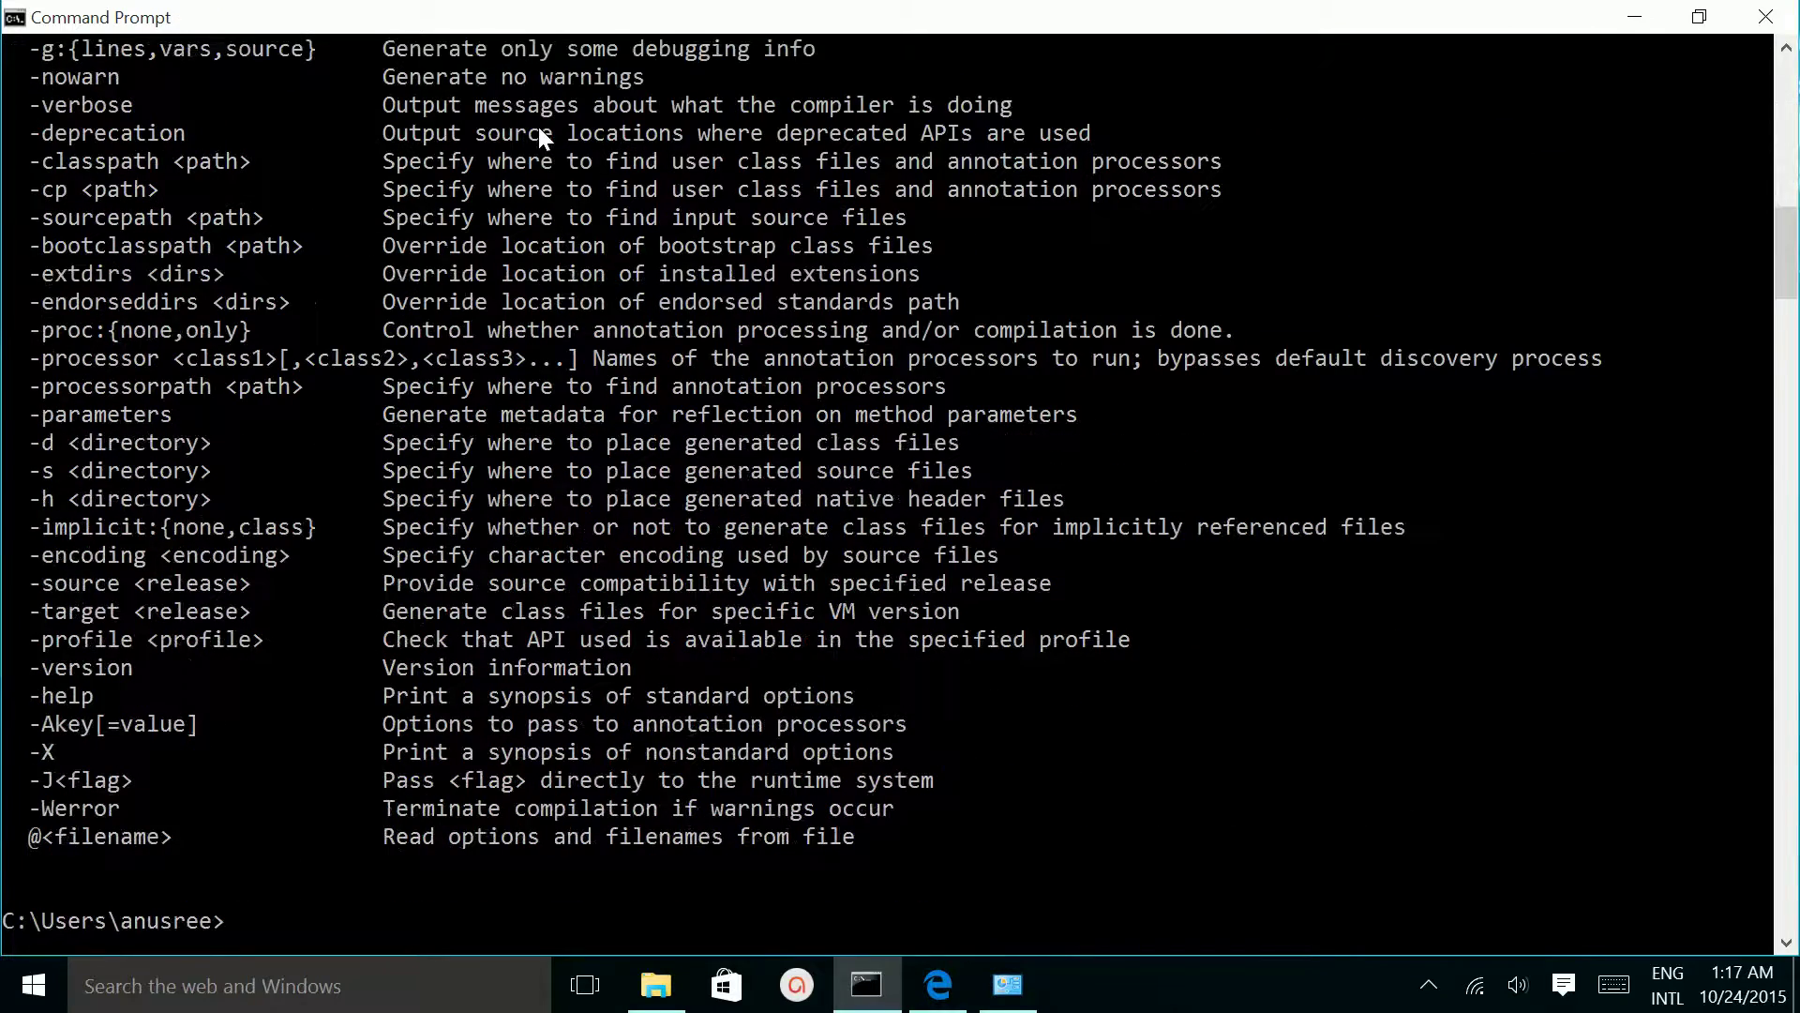
scroll(647, 403, "up", 4)
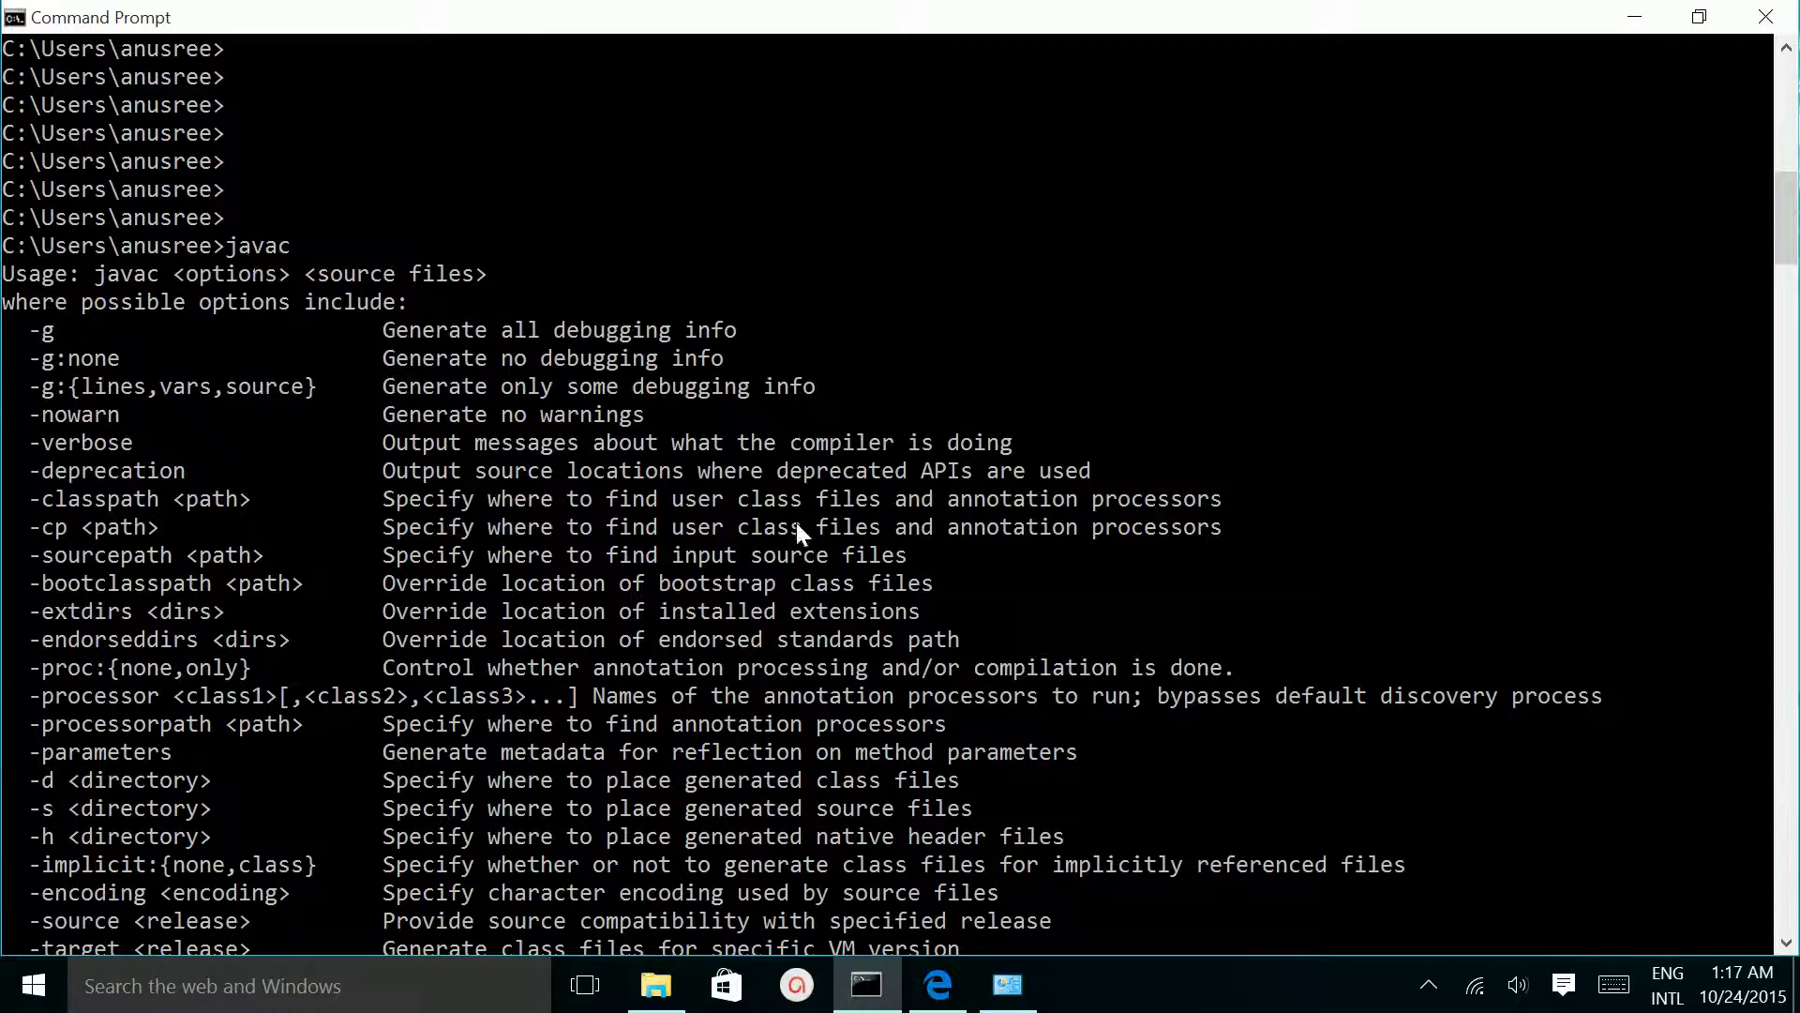
scroll(903, 583, "down", 7)
scroll(903, 584, "up", 4)
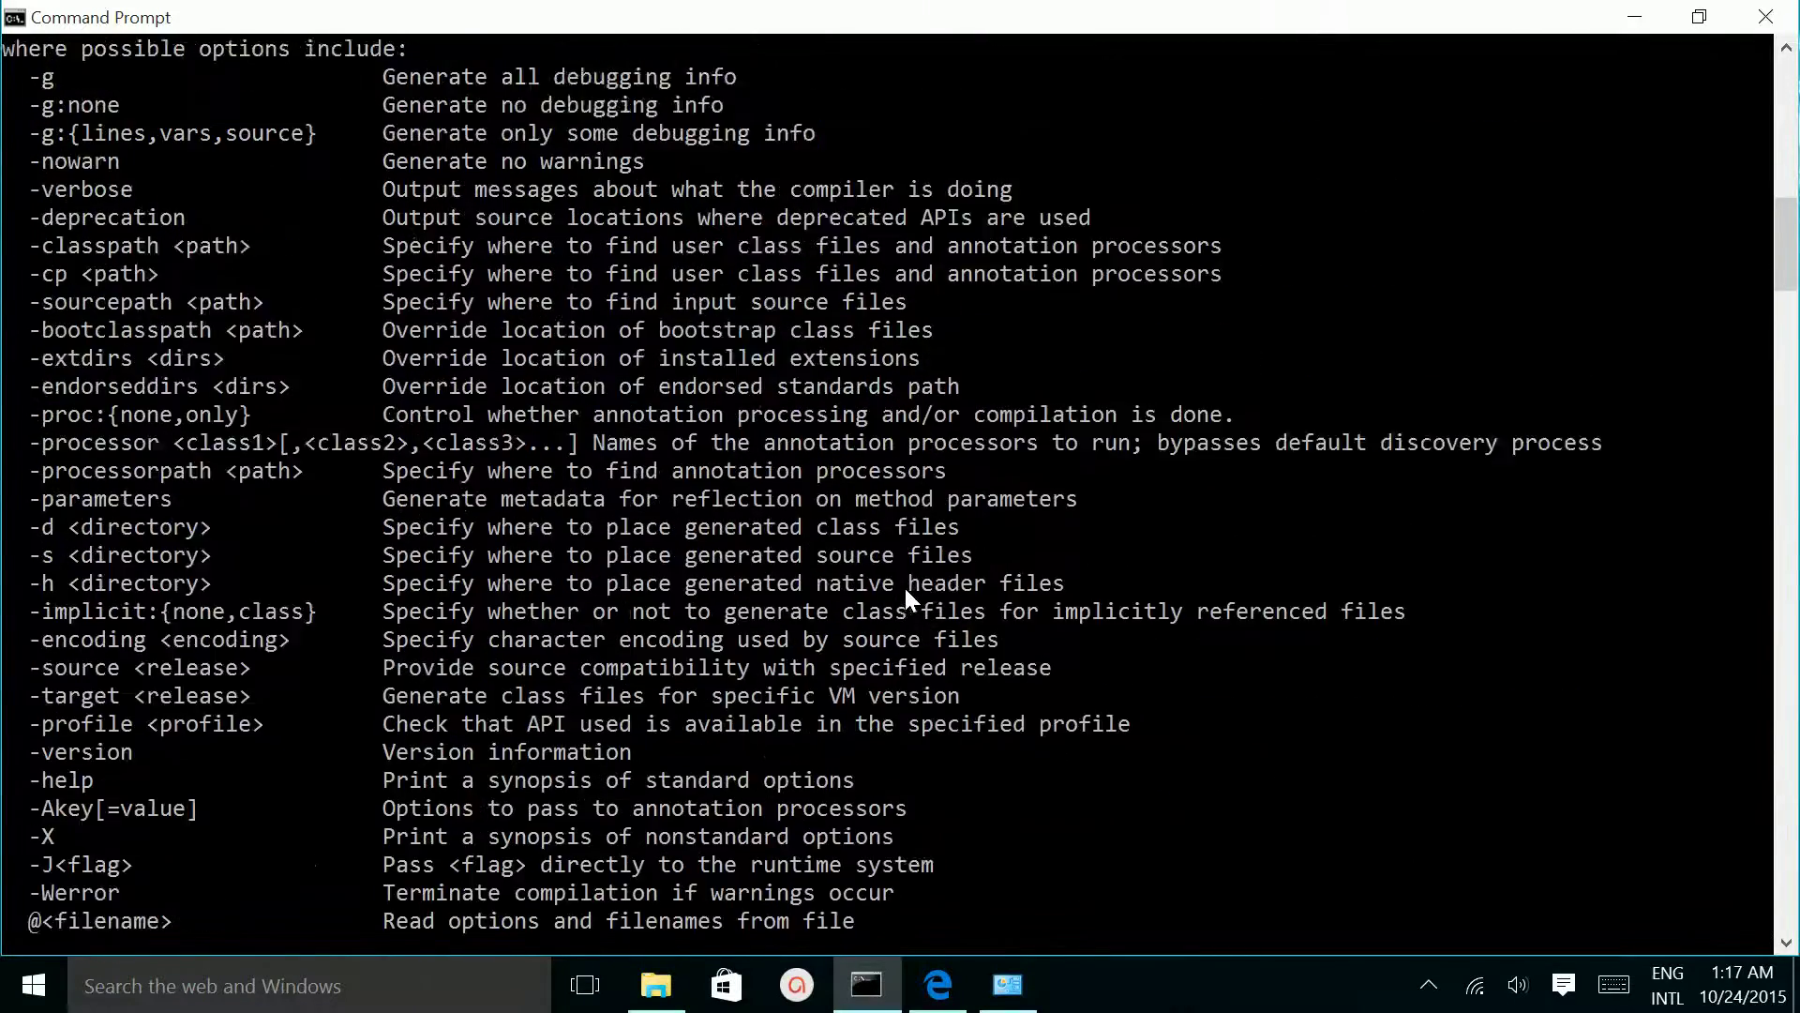
scroll(903, 584, "up", 1)
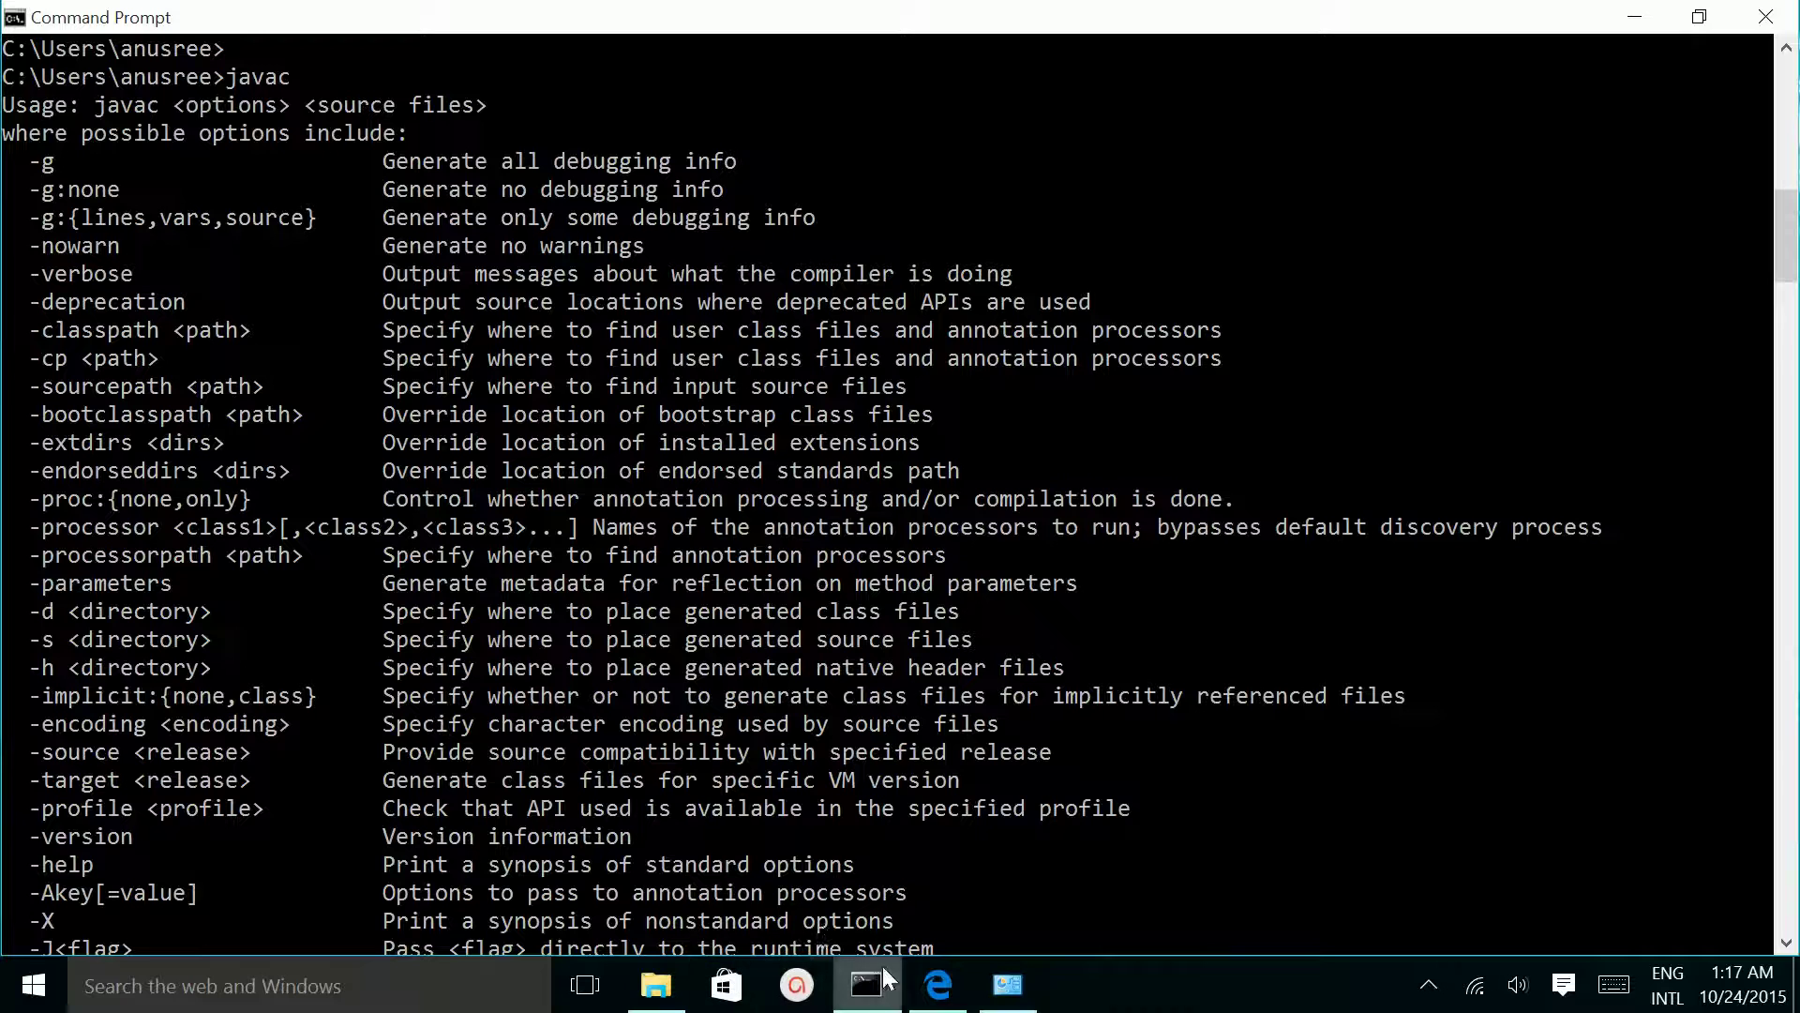
scroll(1091, 729, "down", 3)
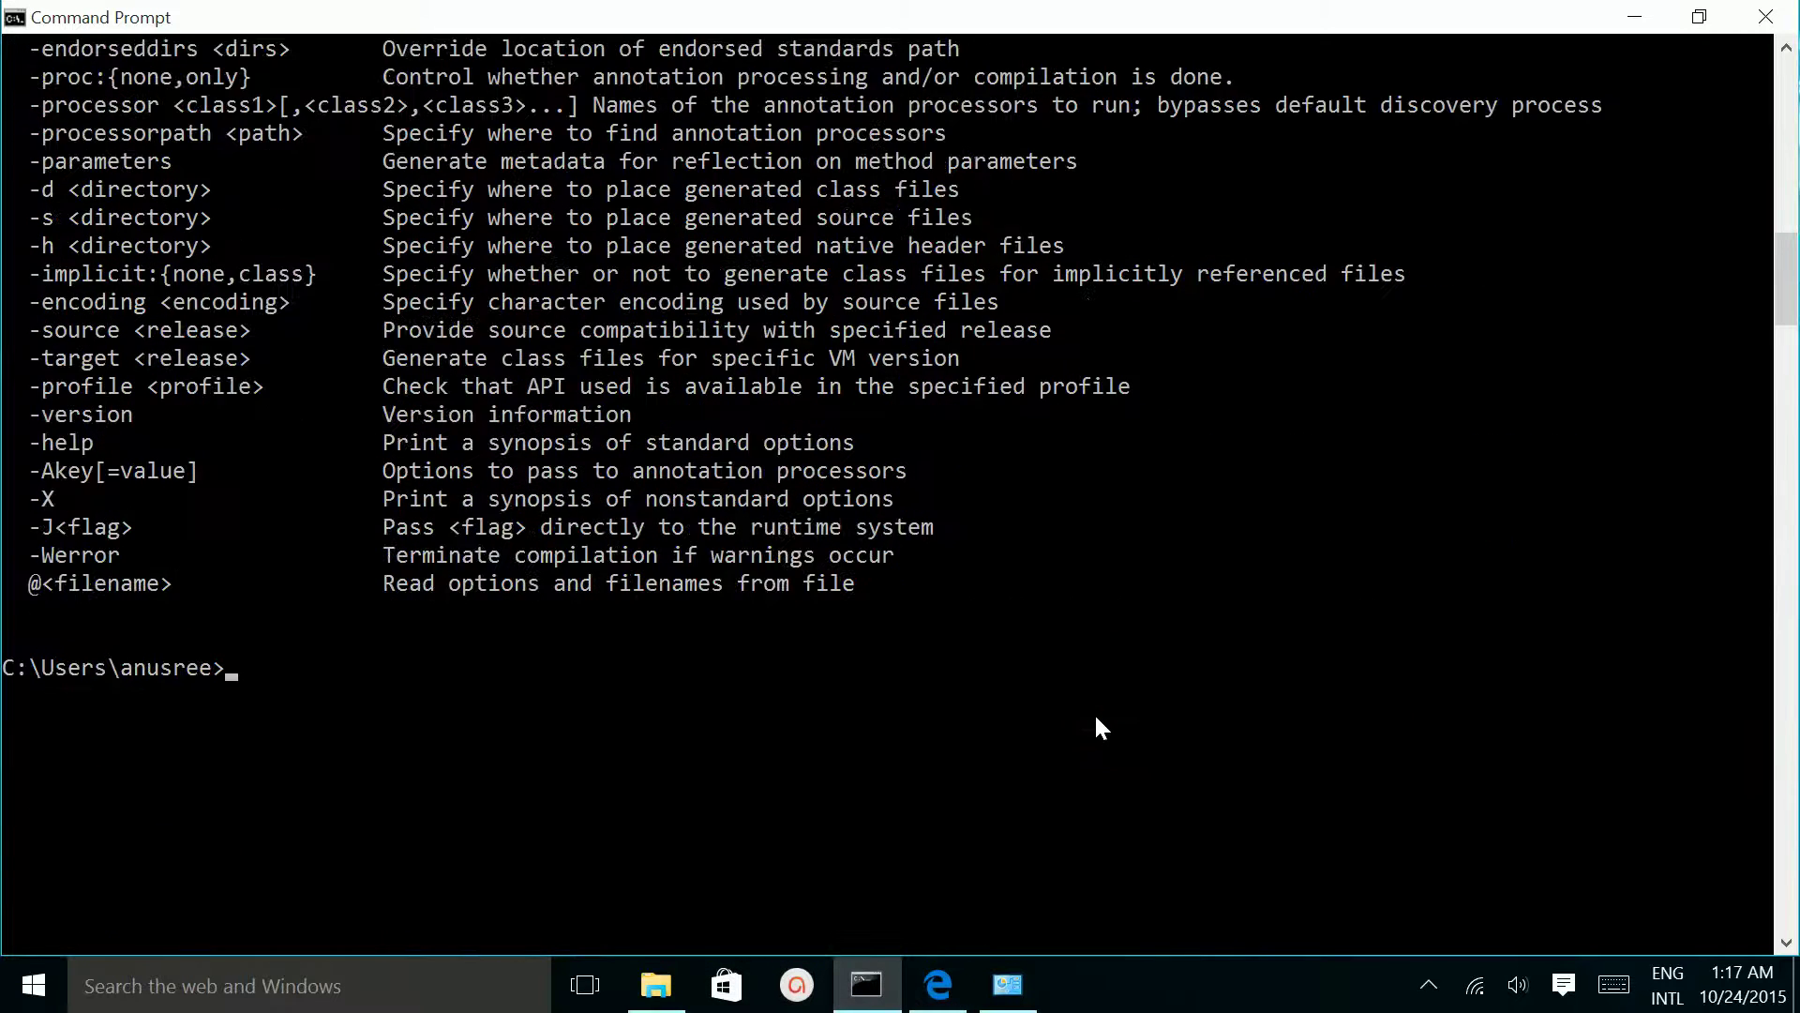